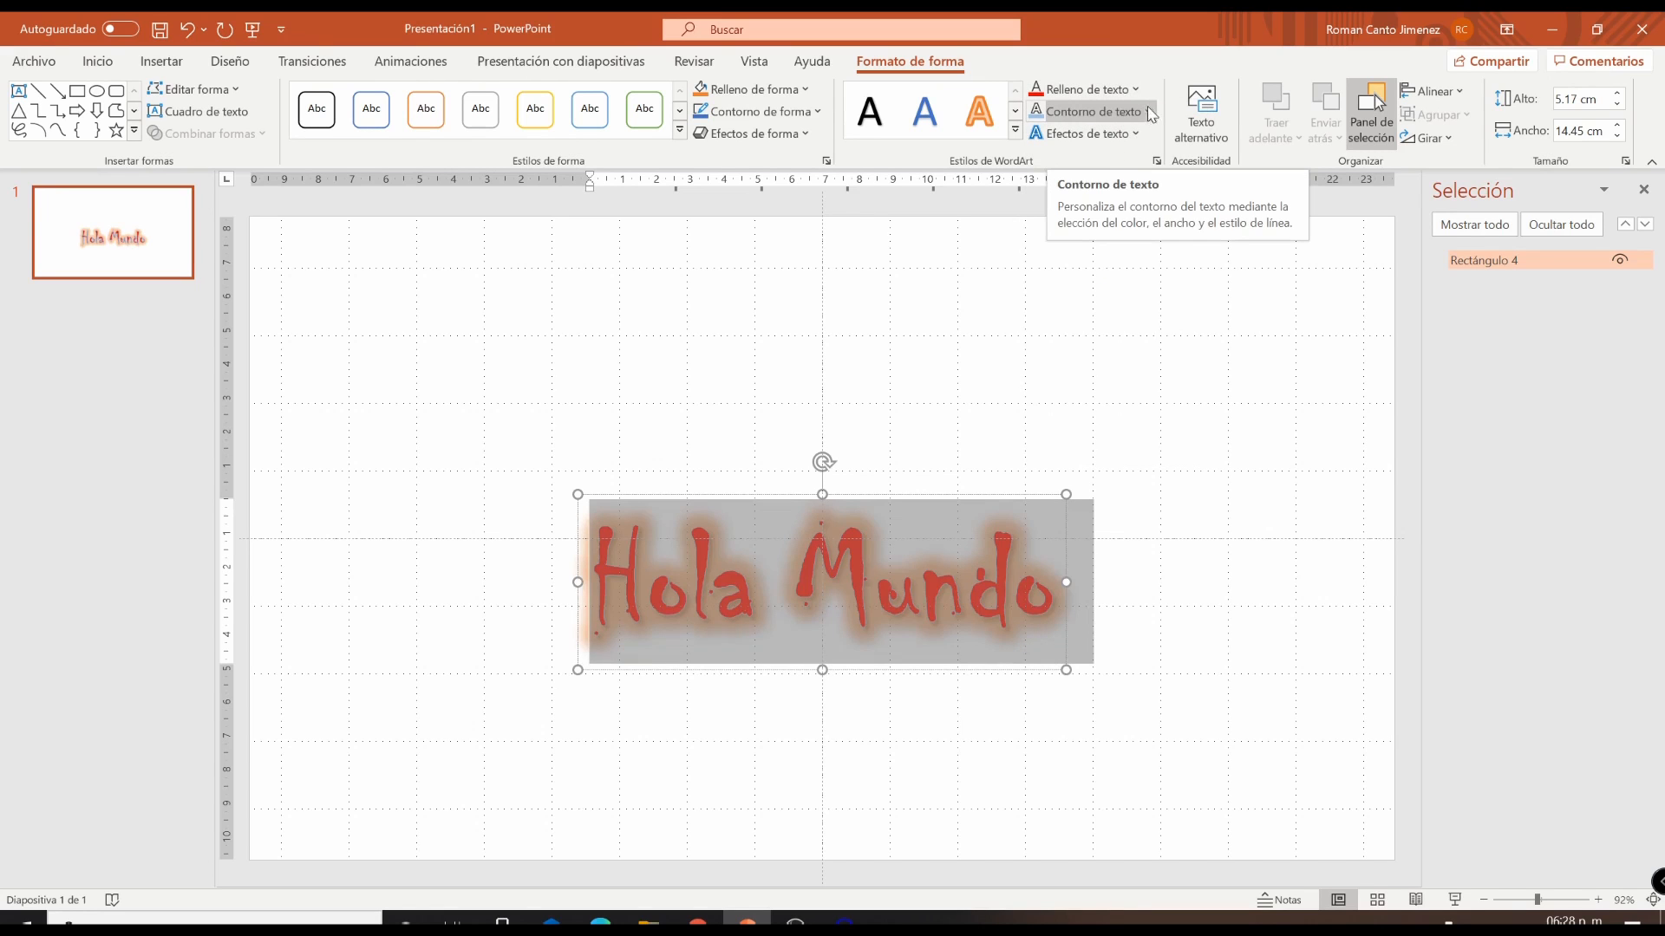
# Change the glow colour of the "Hola Mundo" text to standard red.
pyautogui.click(1135, 135)
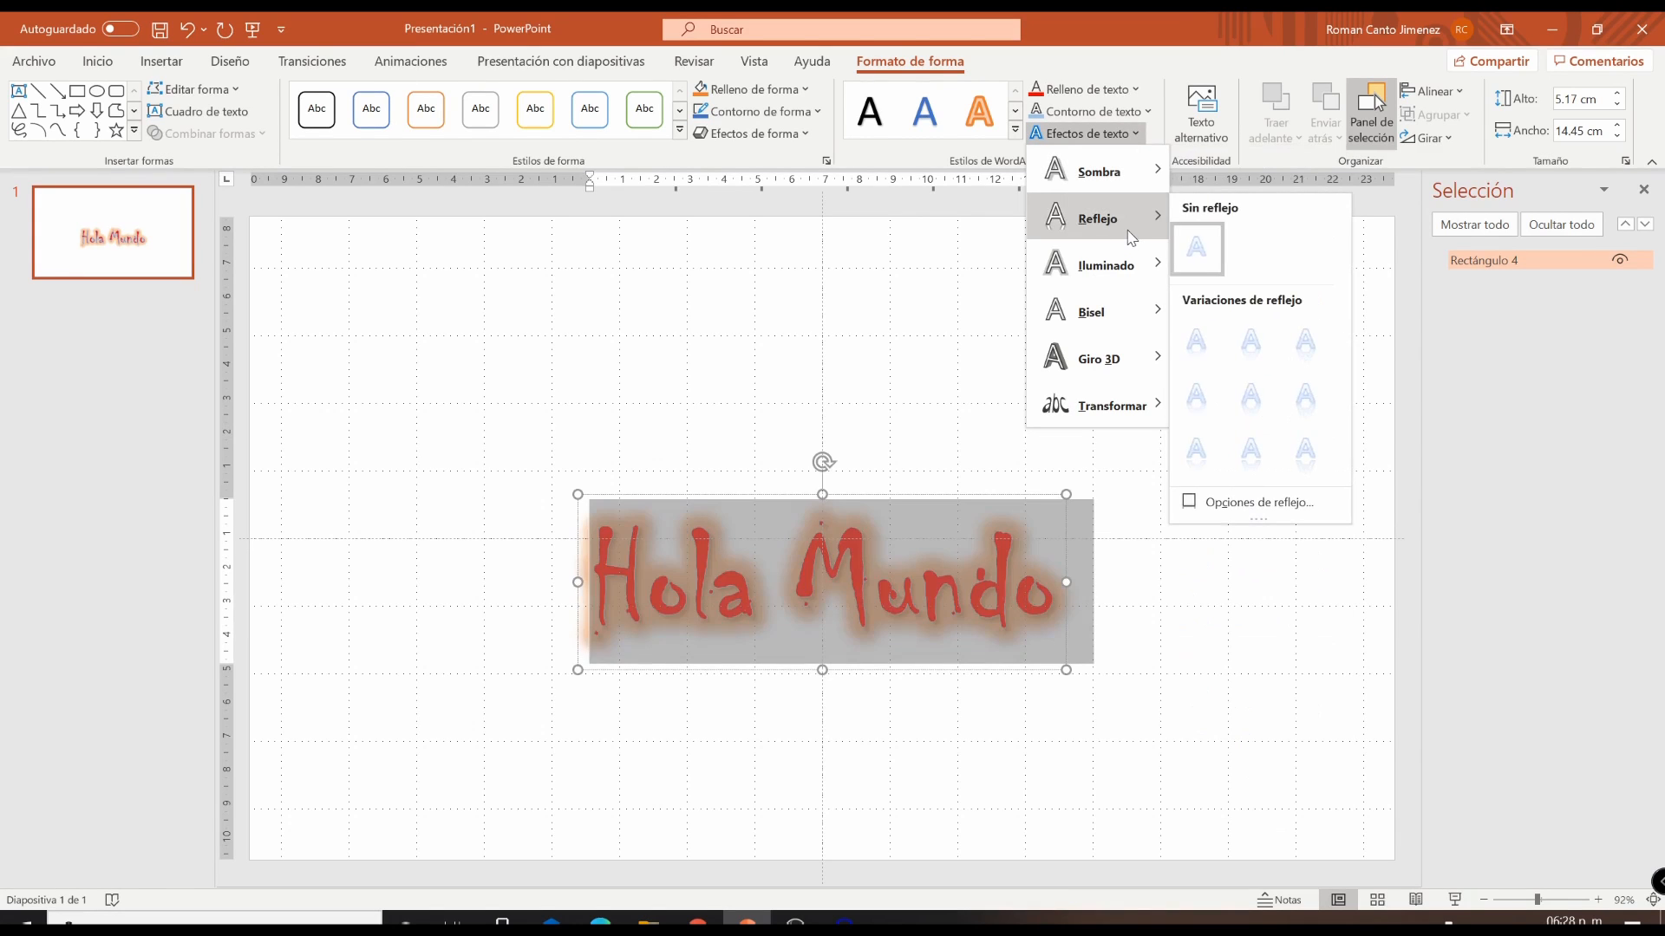
pyautogui.moveTo(1132, 283)
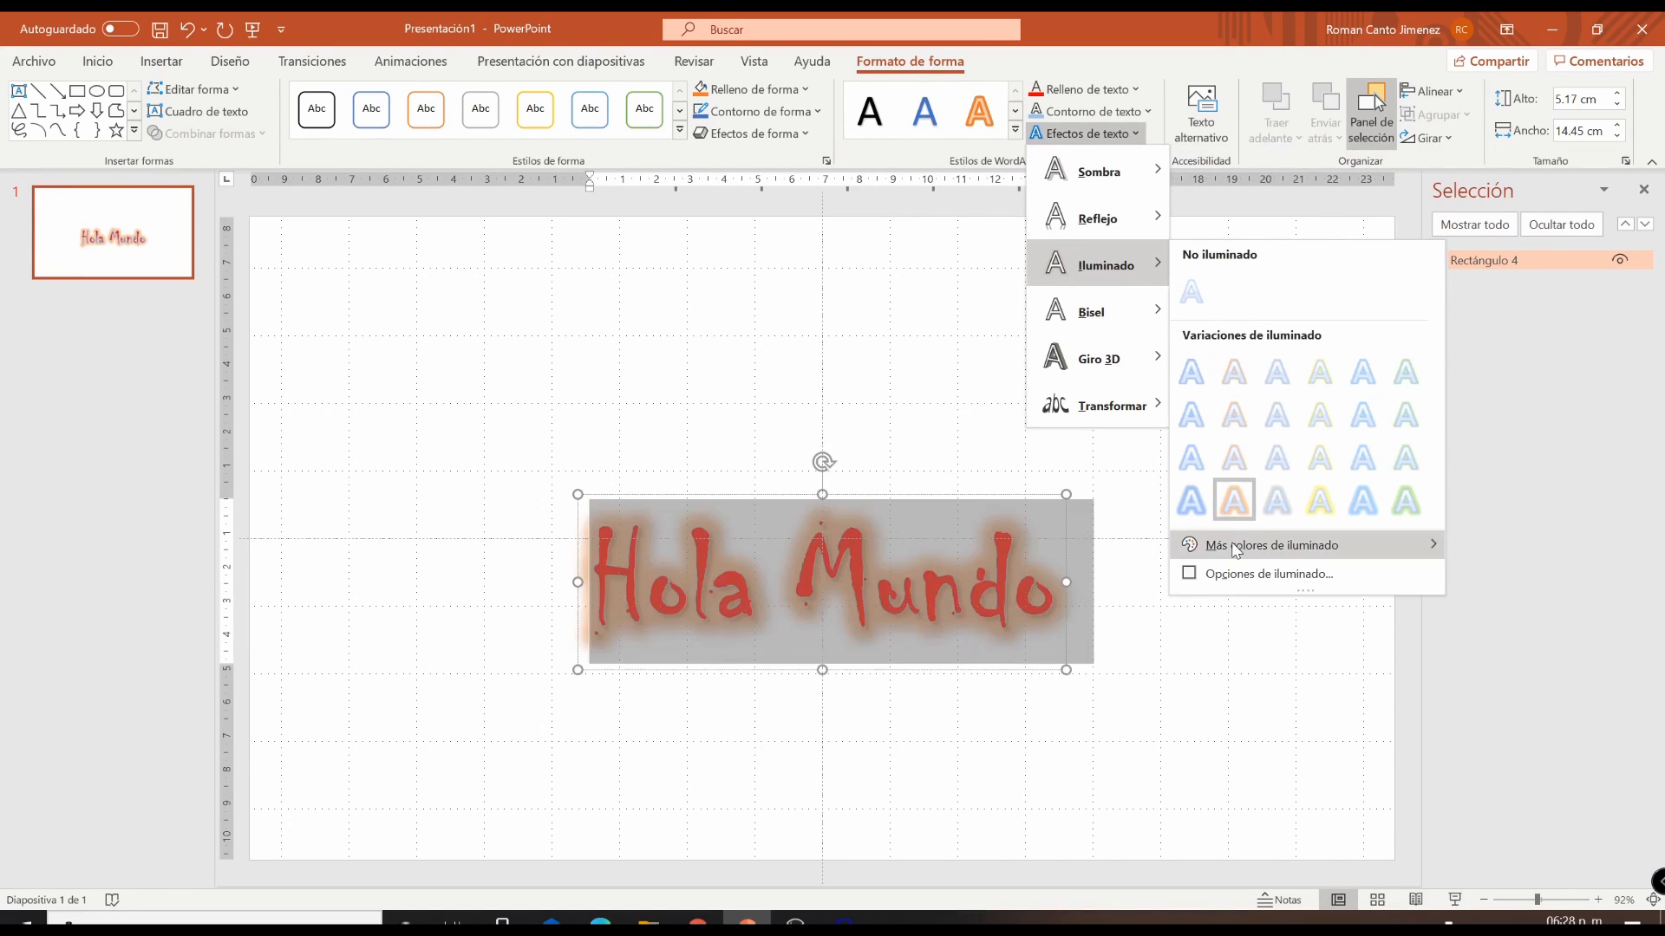
pyautogui.moveTo(1214, 544)
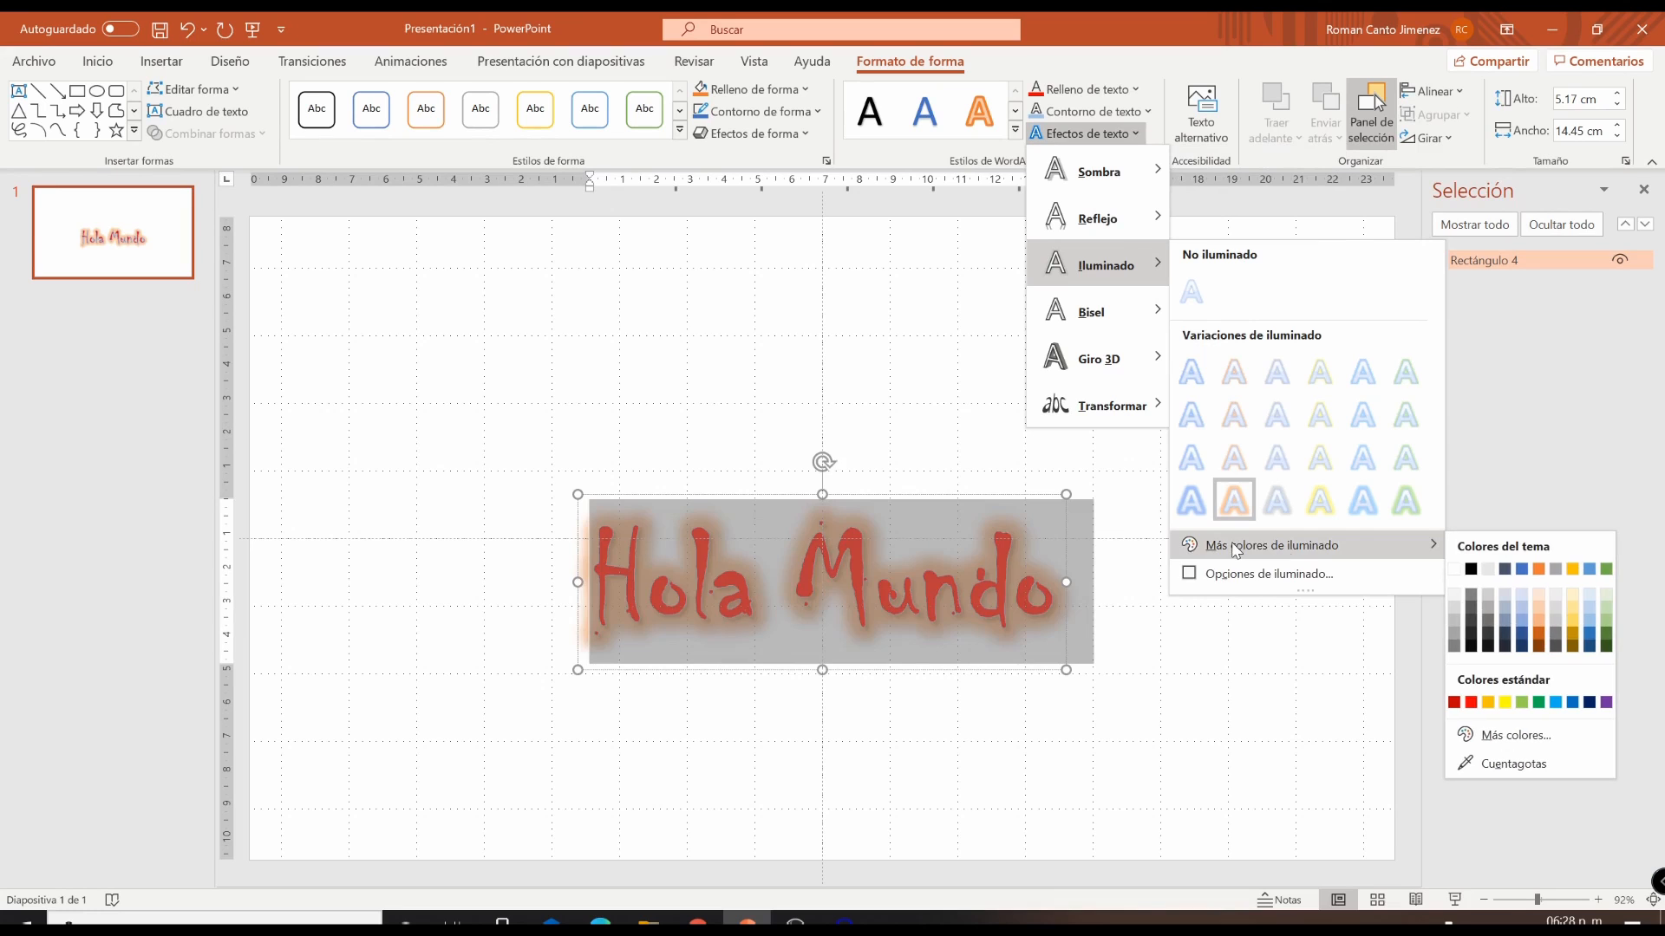
pyautogui.click(1471, 702)
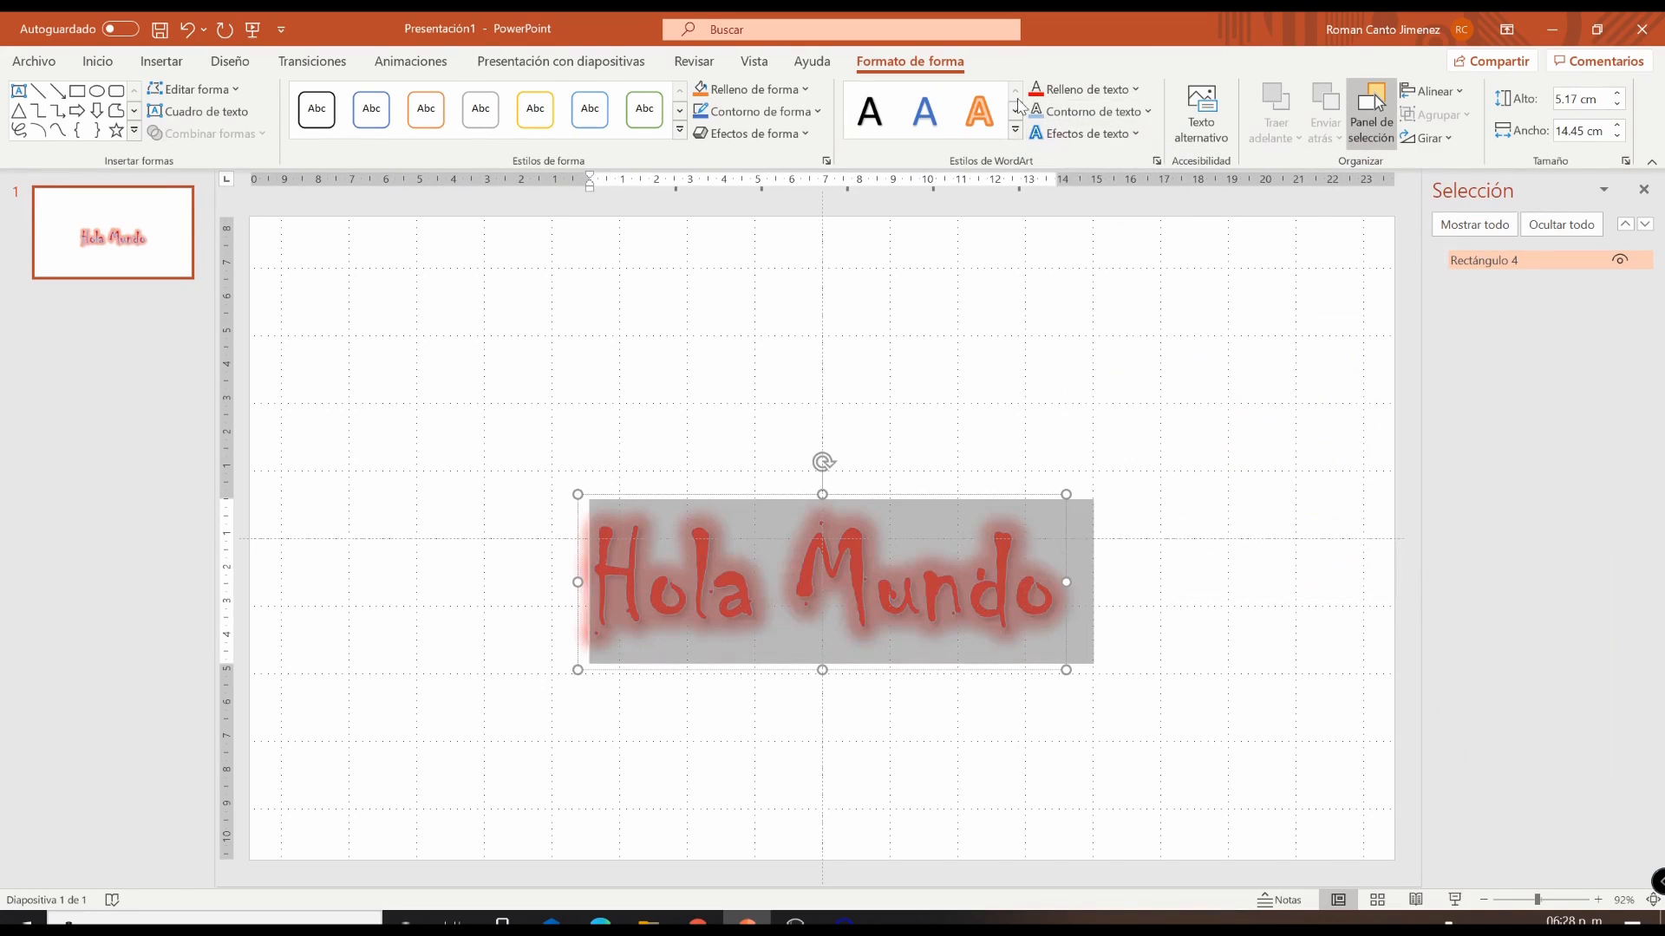
# Give the "Hola Mundo" text a black outline with a weight of 1½ pt.
pyautogui.click(1148, 112)
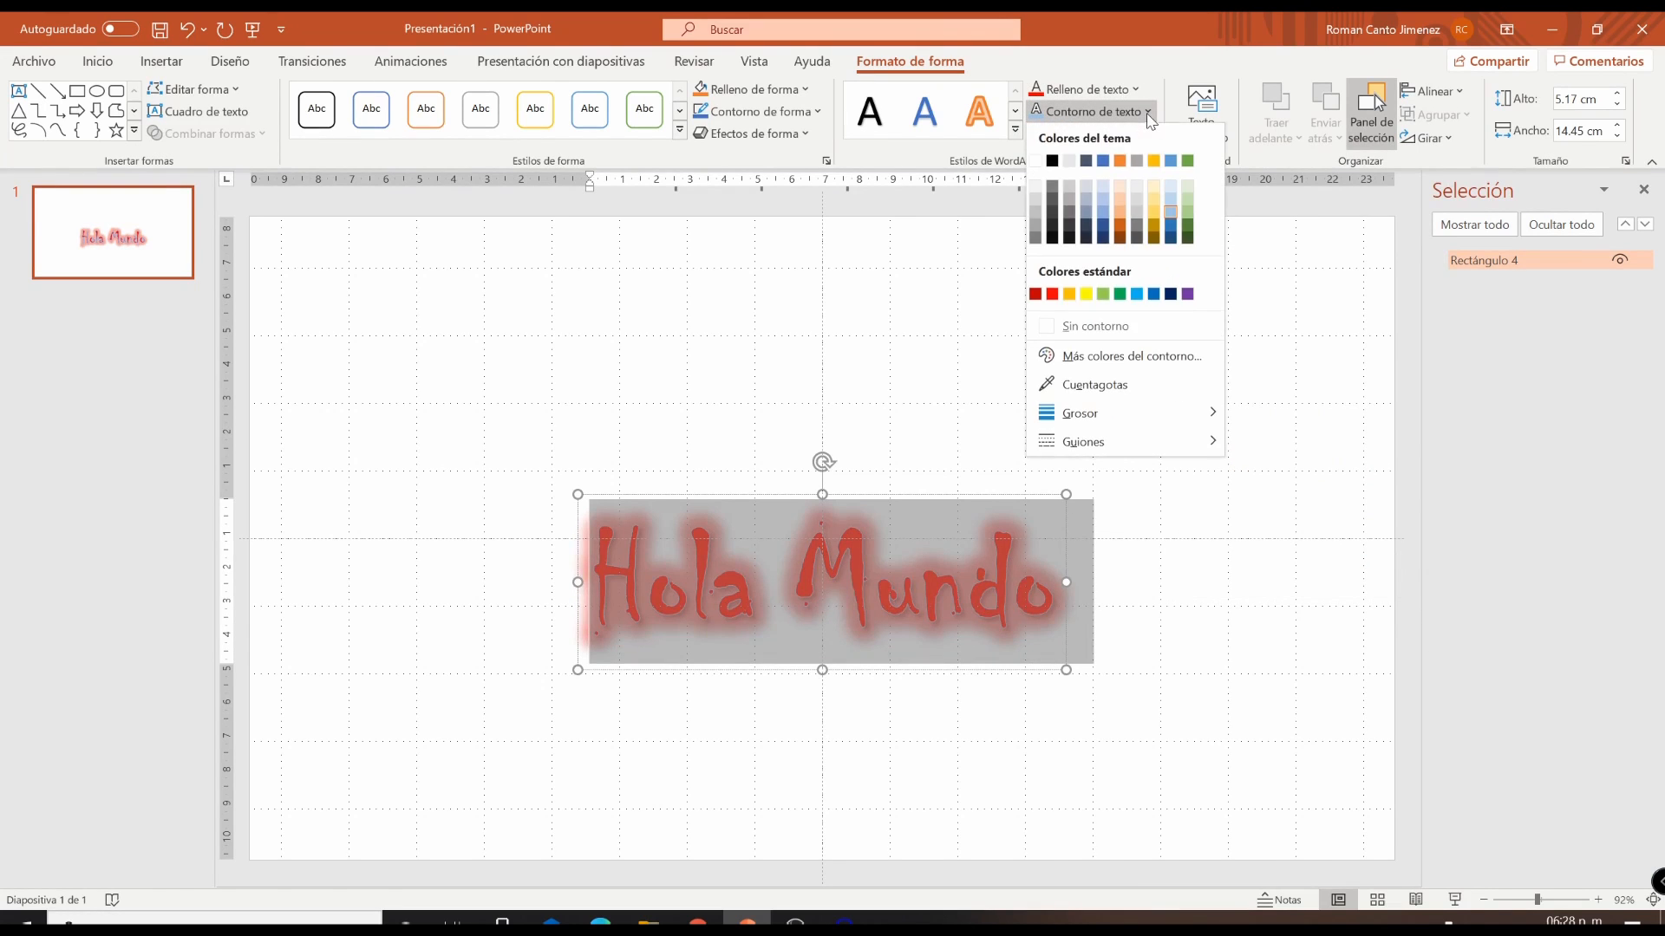
pyautogui.click(1052, 162)
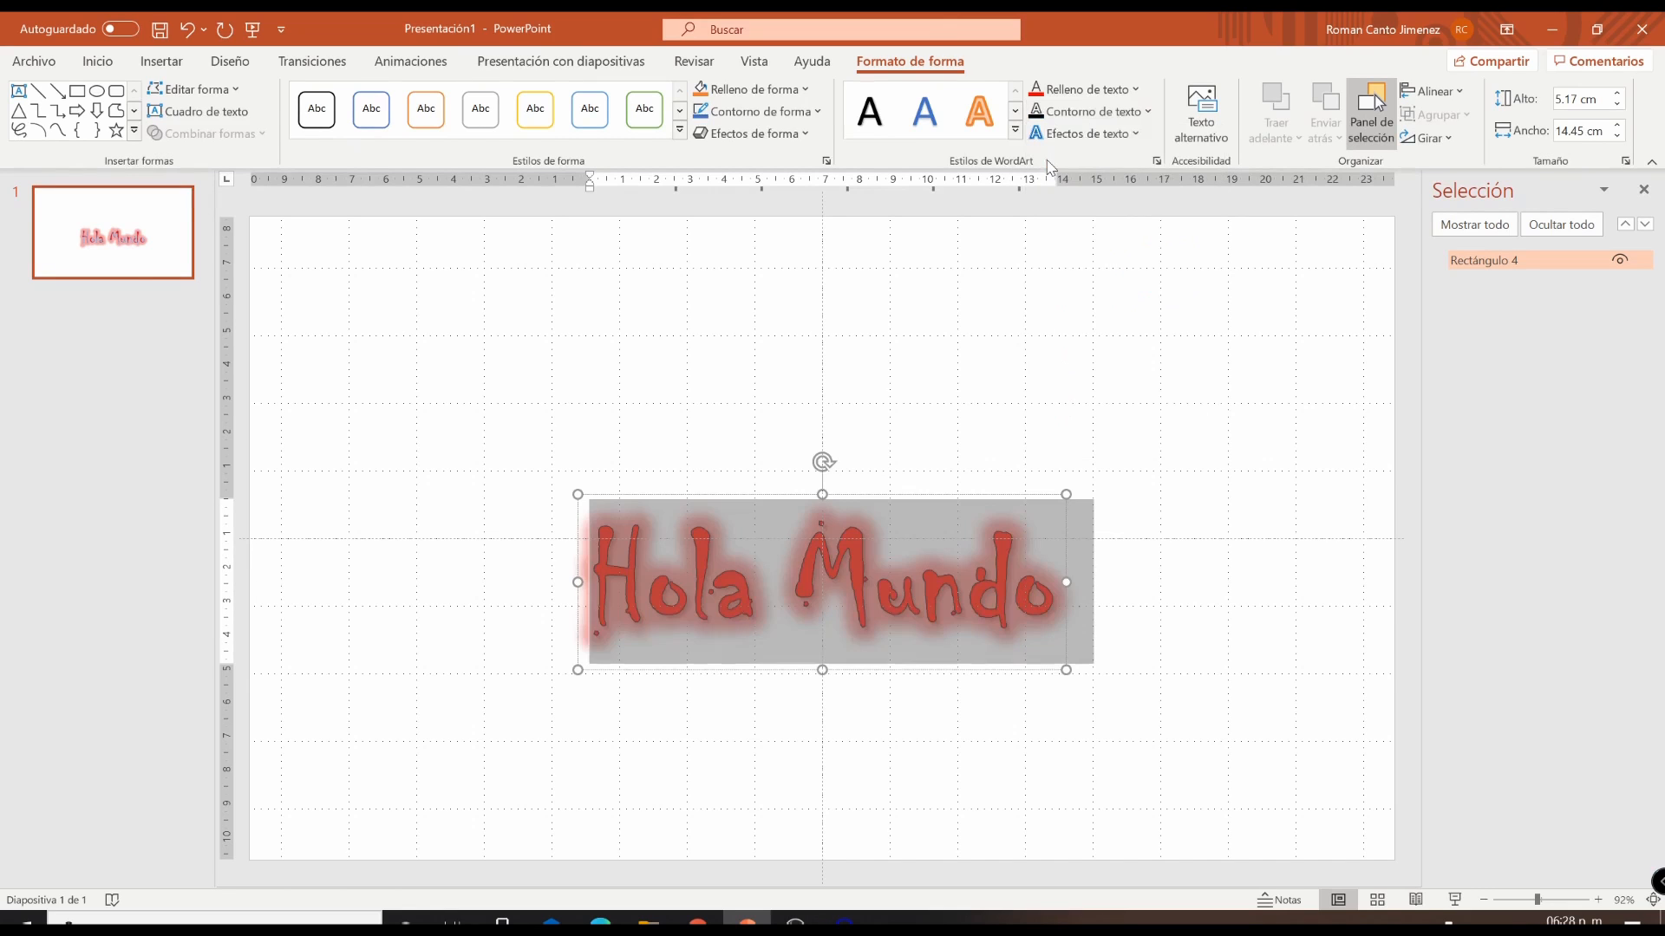
pyautogui.click(1127, 111)
pyautogui.moveTo(1086, 413)
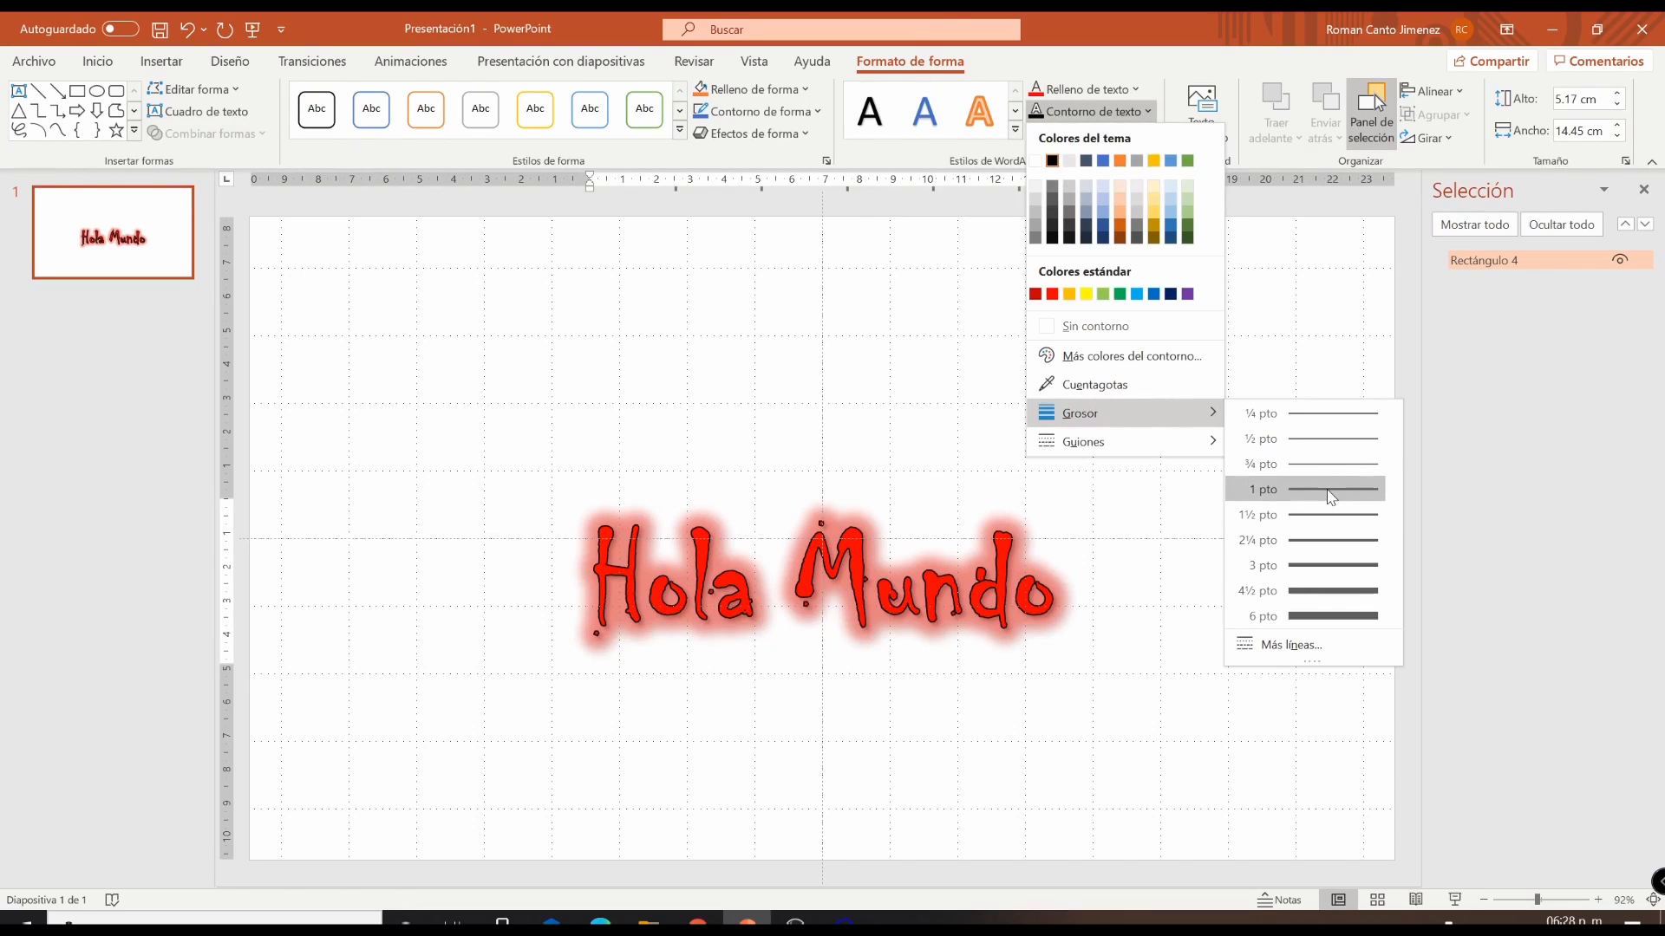
pyautogui.click(1328, 518)
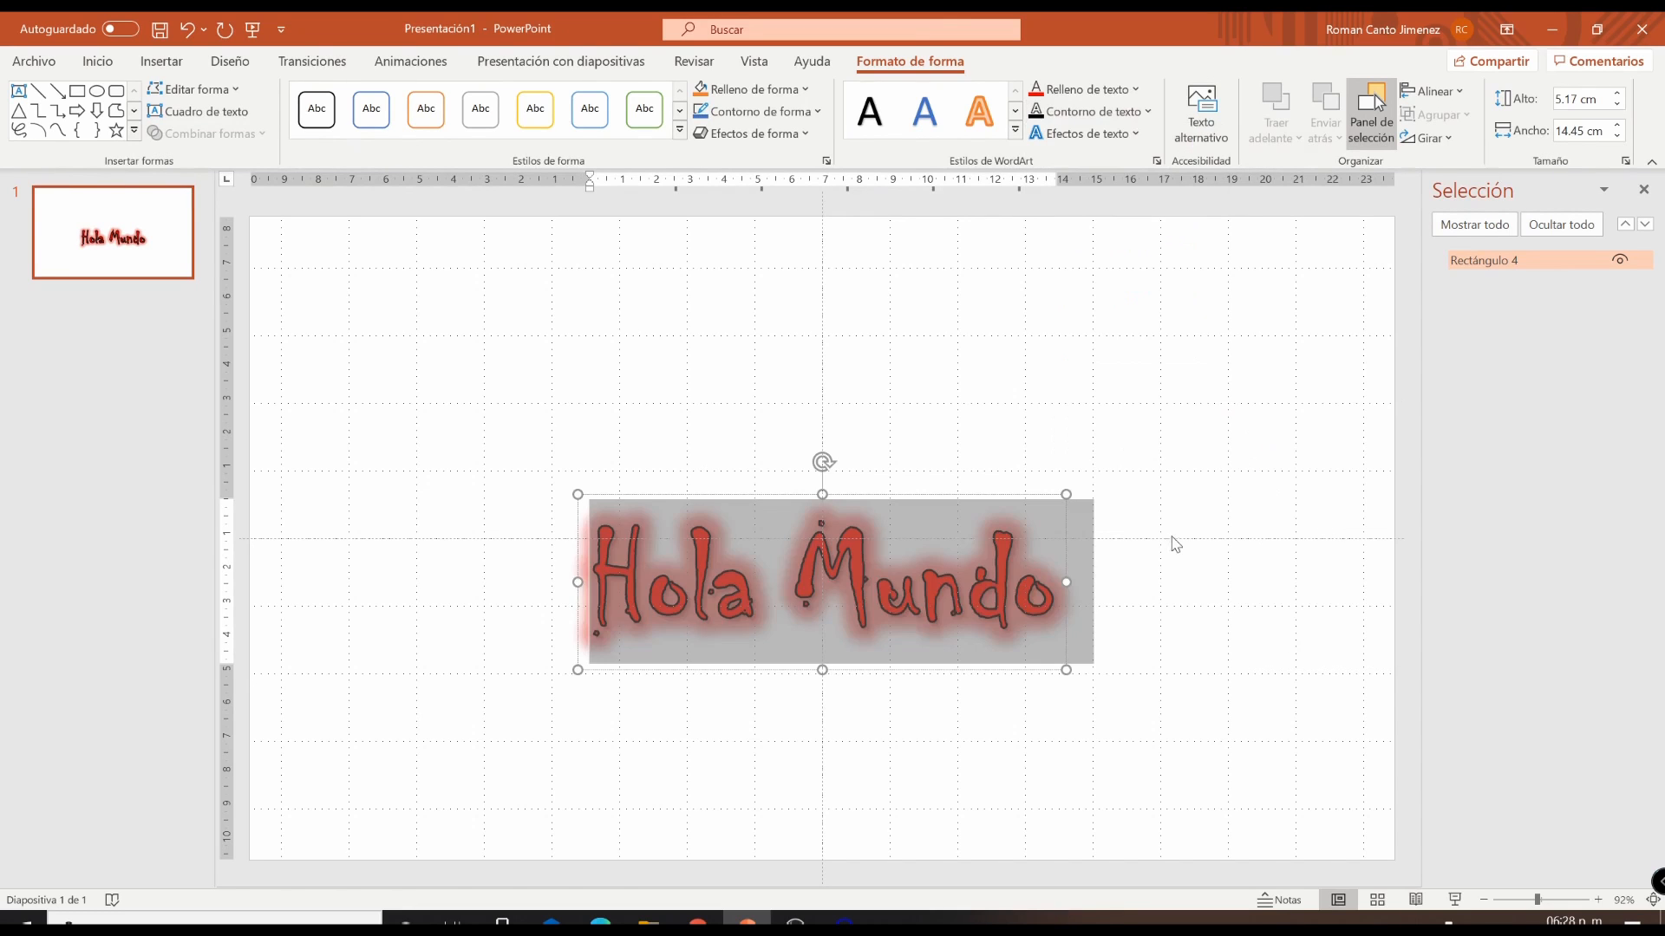
# Move the red "Hola Mundo" text box to the upper-left area of the slide.
pyautogui.click(1127, 439)
pyautogui.click(918, 581)
pyautogui.moveTo(728, 496); pyautogui.dragTo(466, 279)
pyautogui.click(783, 393)
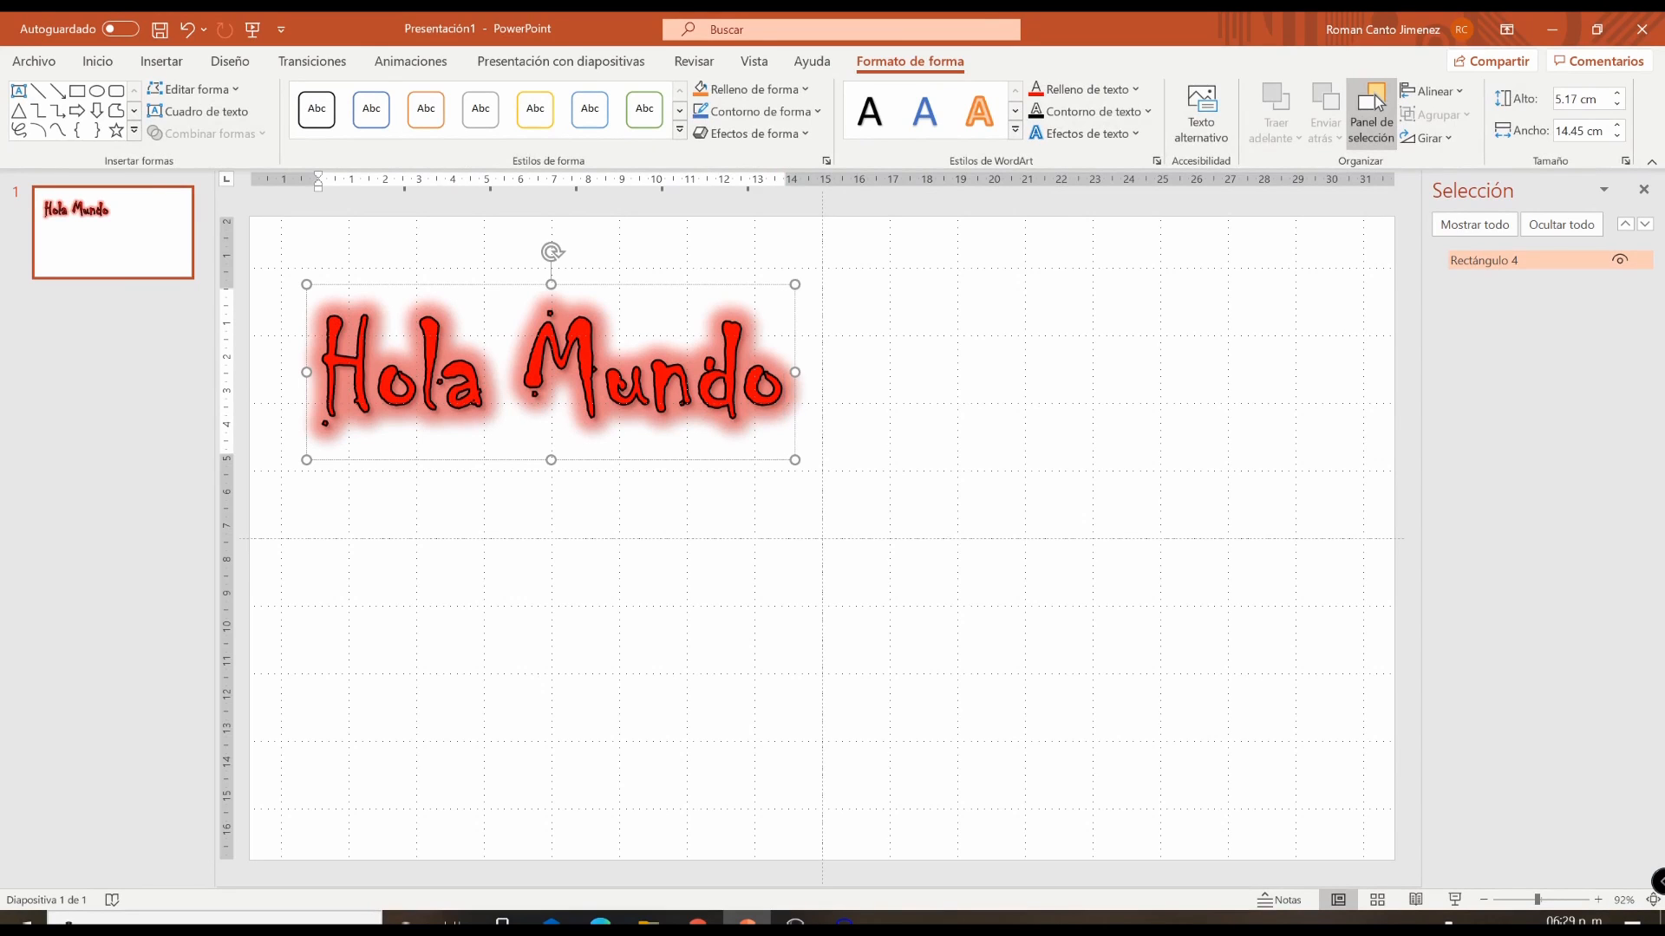
# Check the chat replies in the Google Meet window and return to the PowerPoint slide.
pyautogui.click(97, 61)
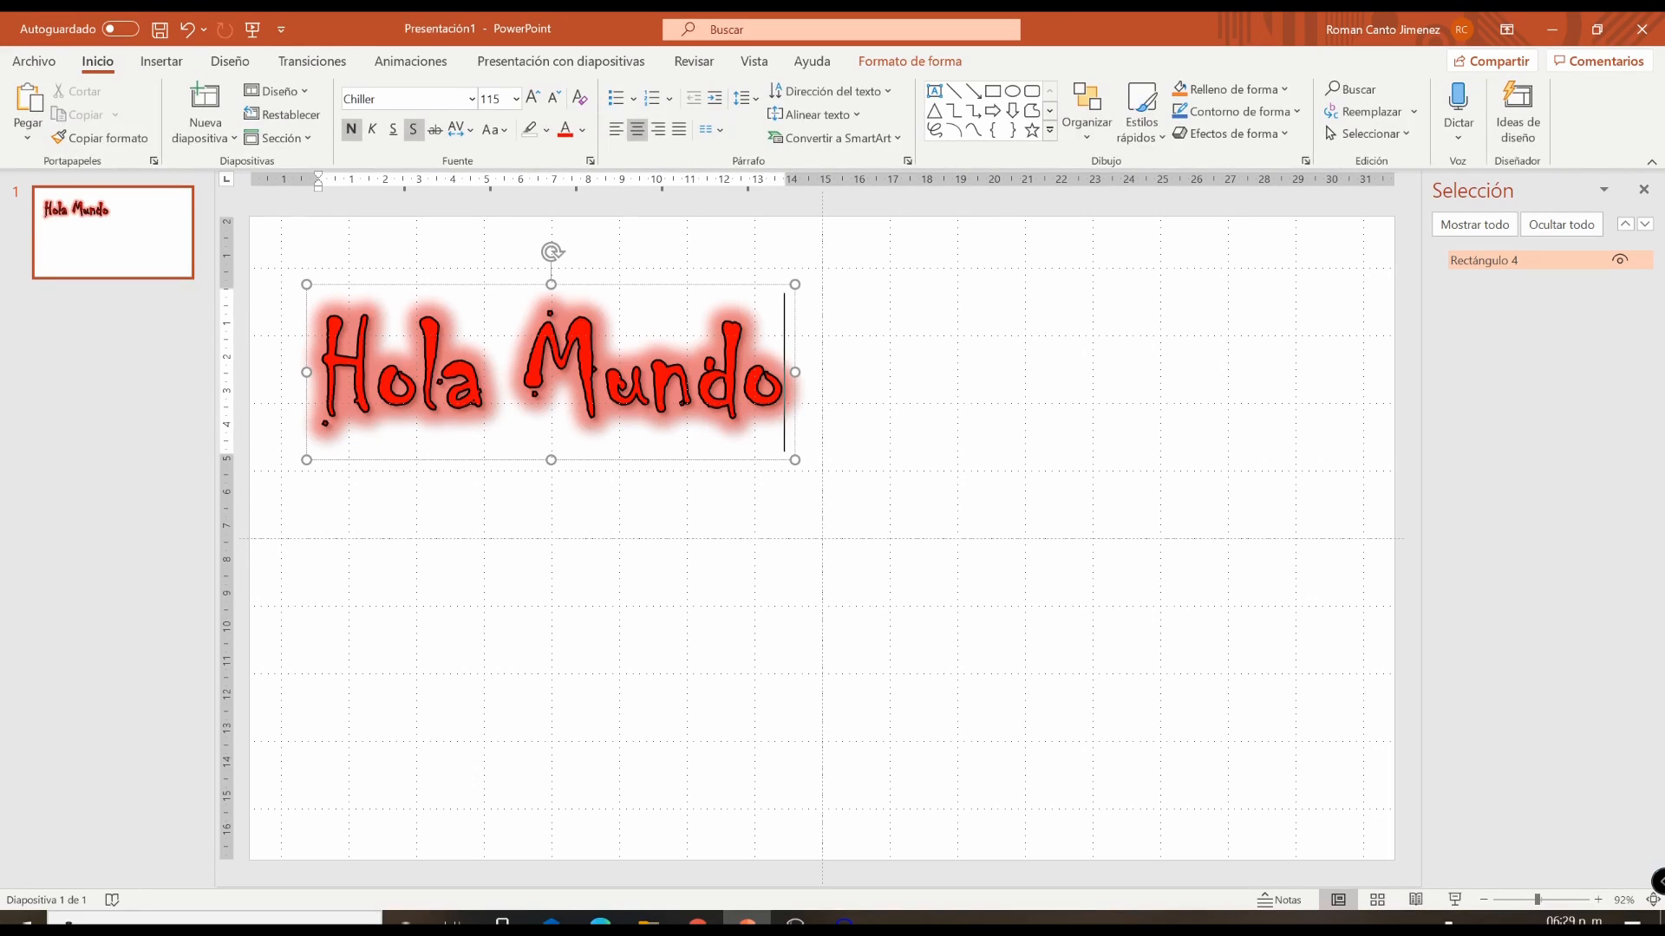
pyautogui.hotkey('ctrl', 'a')
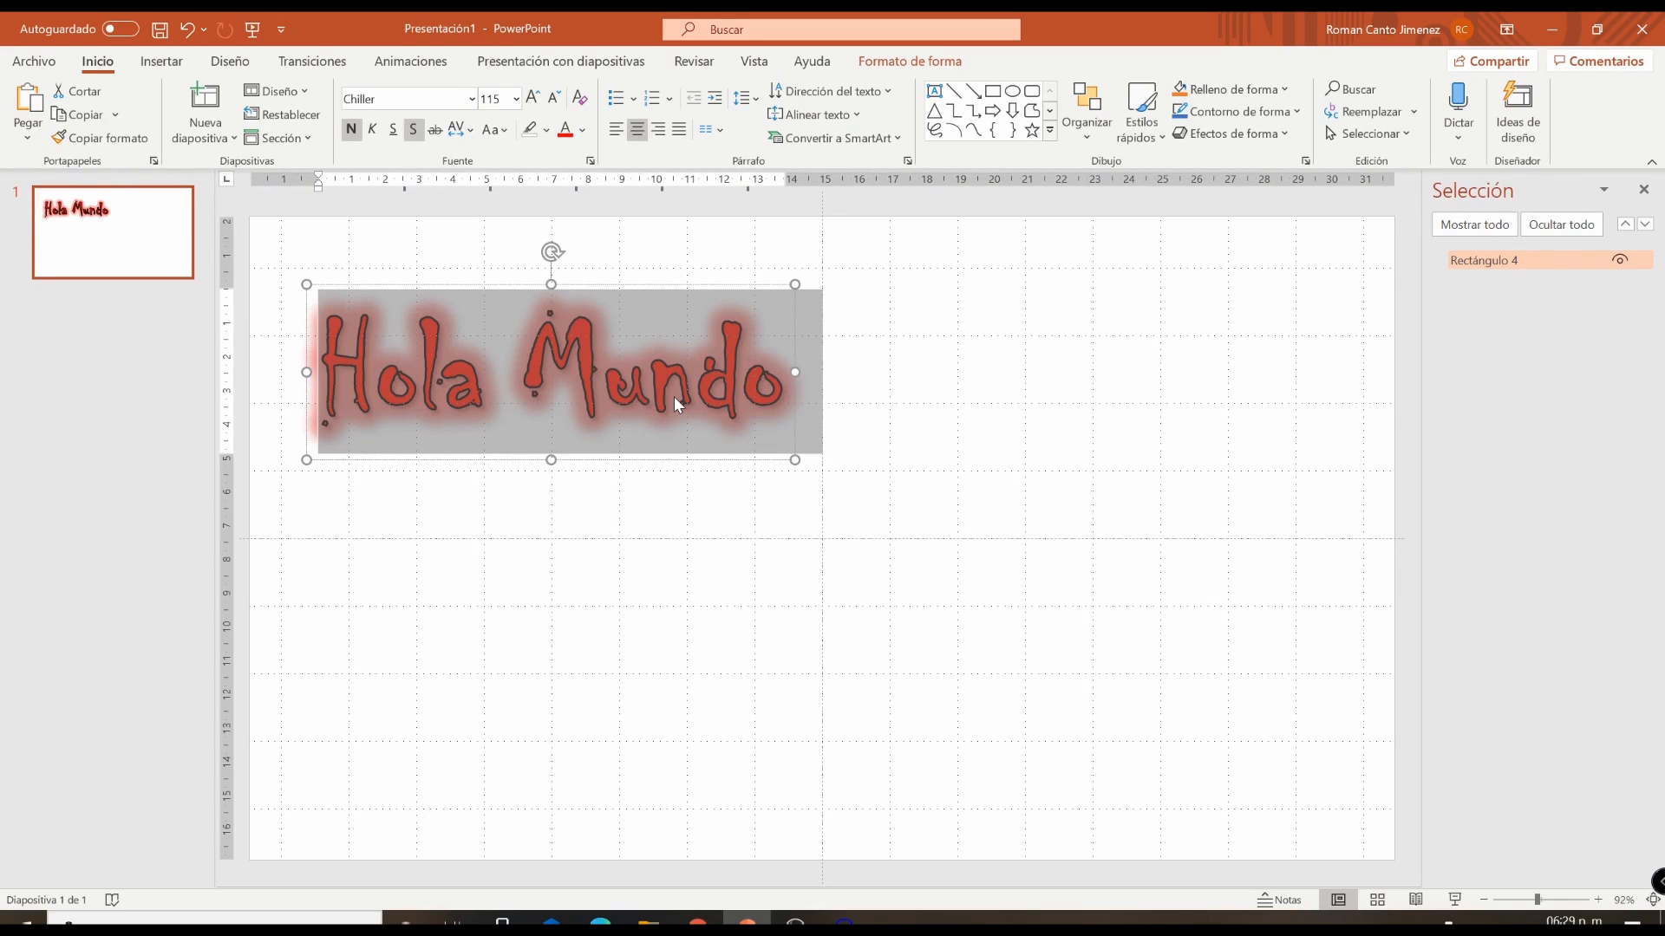
pyautogui.moveTo(698, 921)
pyautogui.click(587, 833)
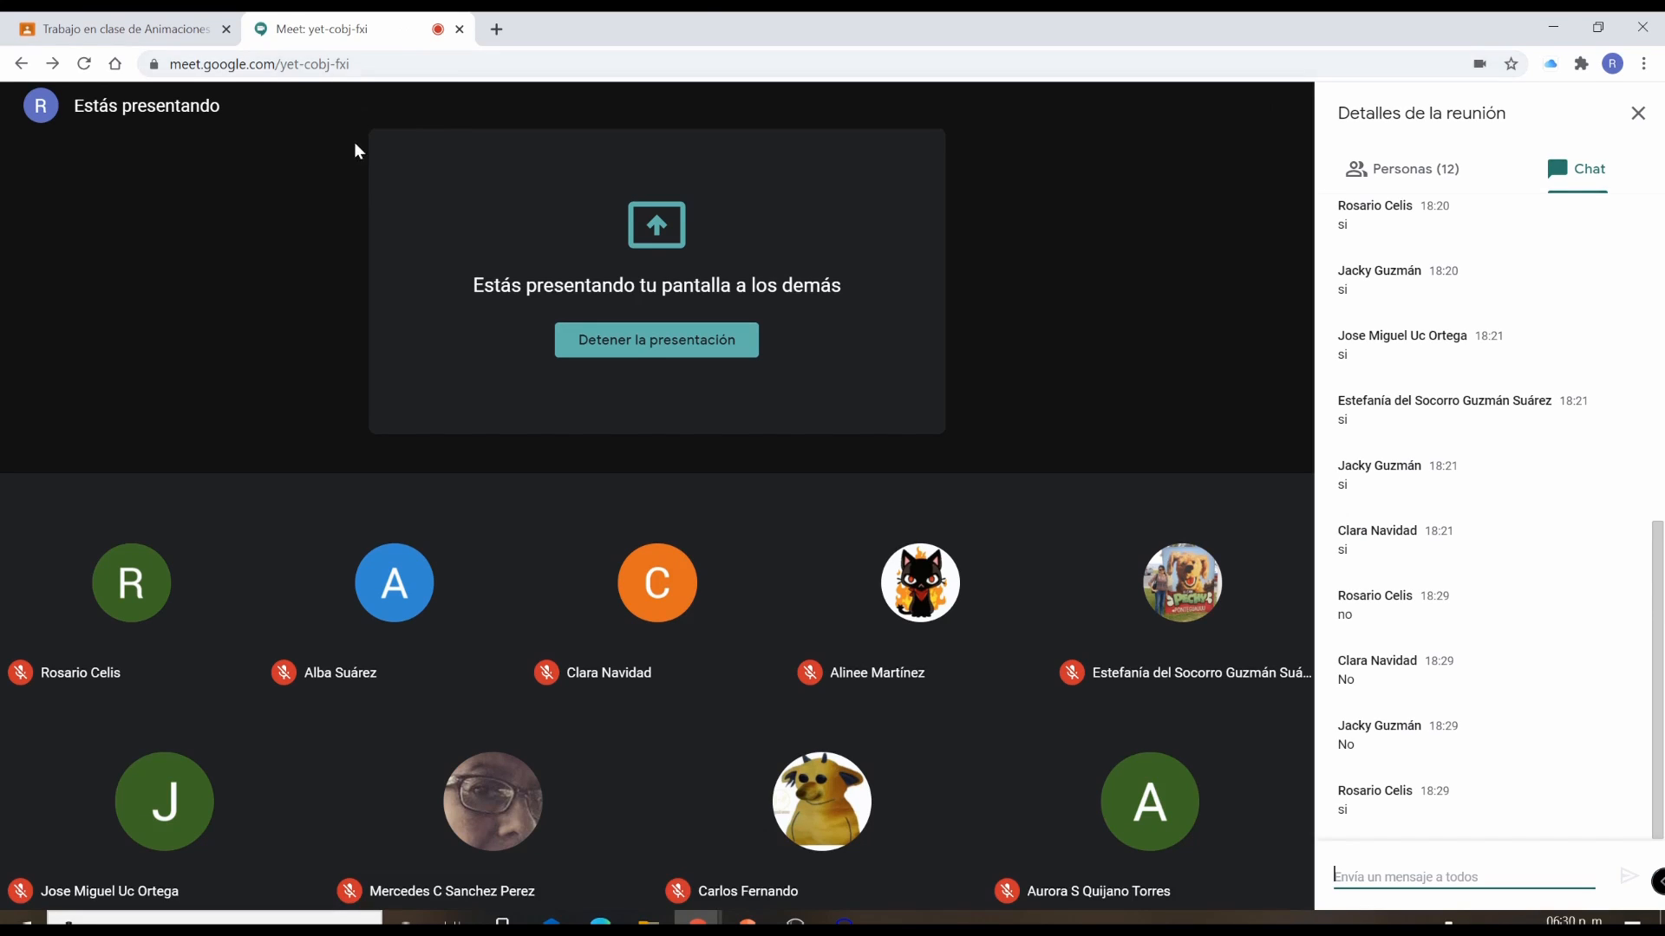
pyautogui.click(1552, 28)
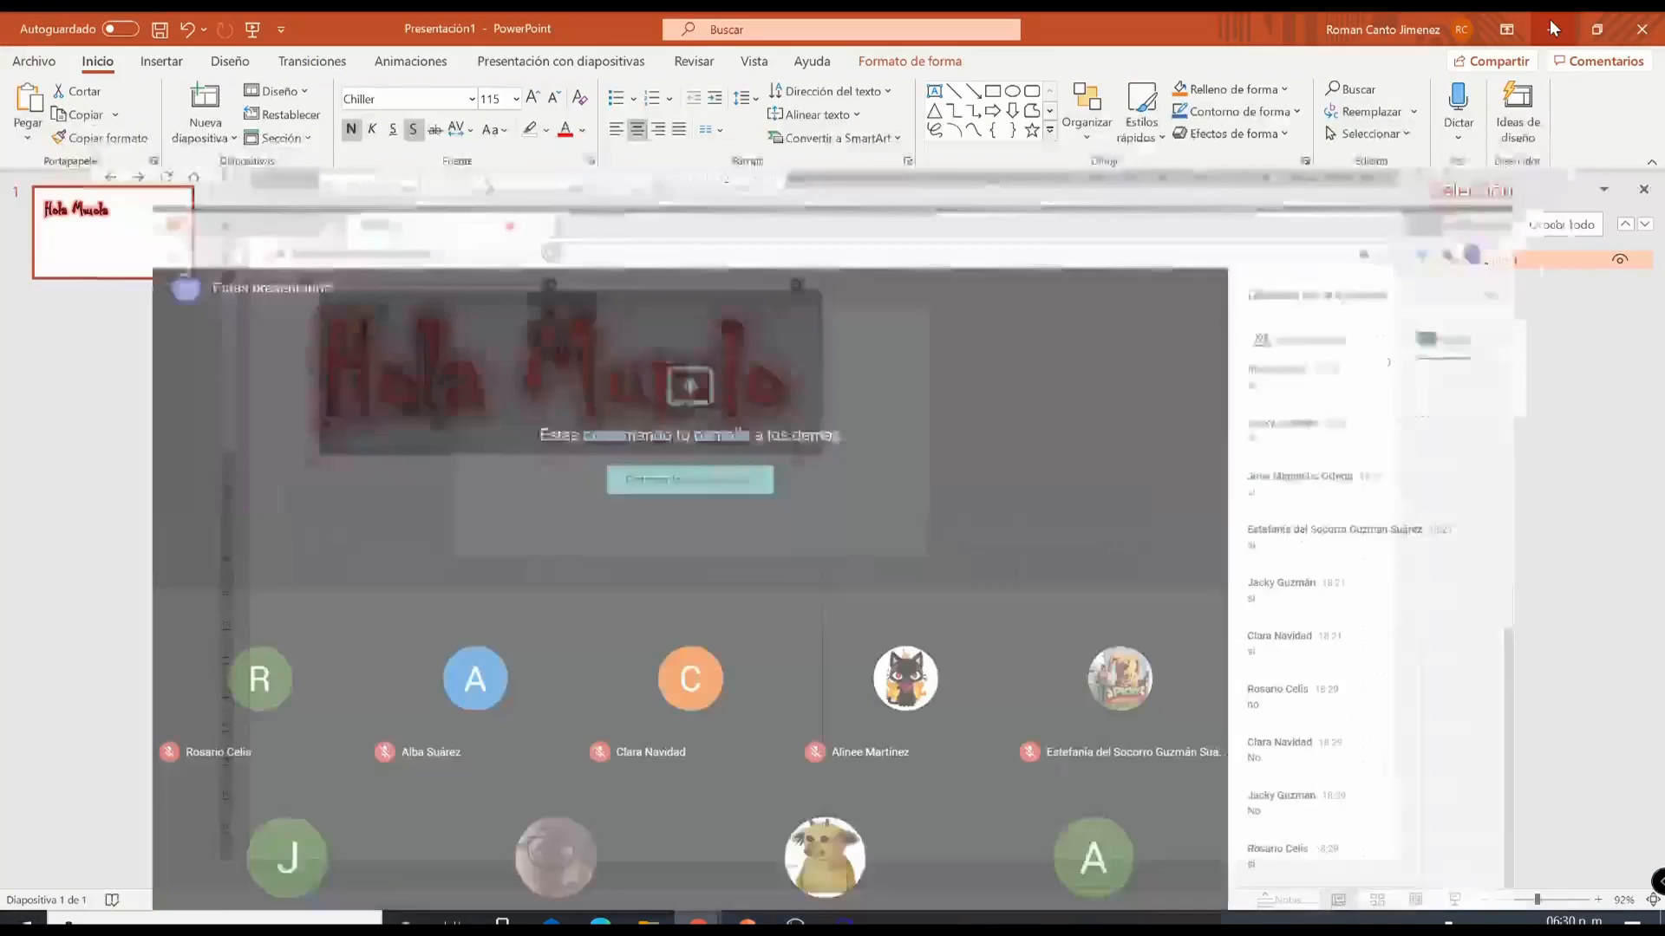
pyautogui.click(925, 583)
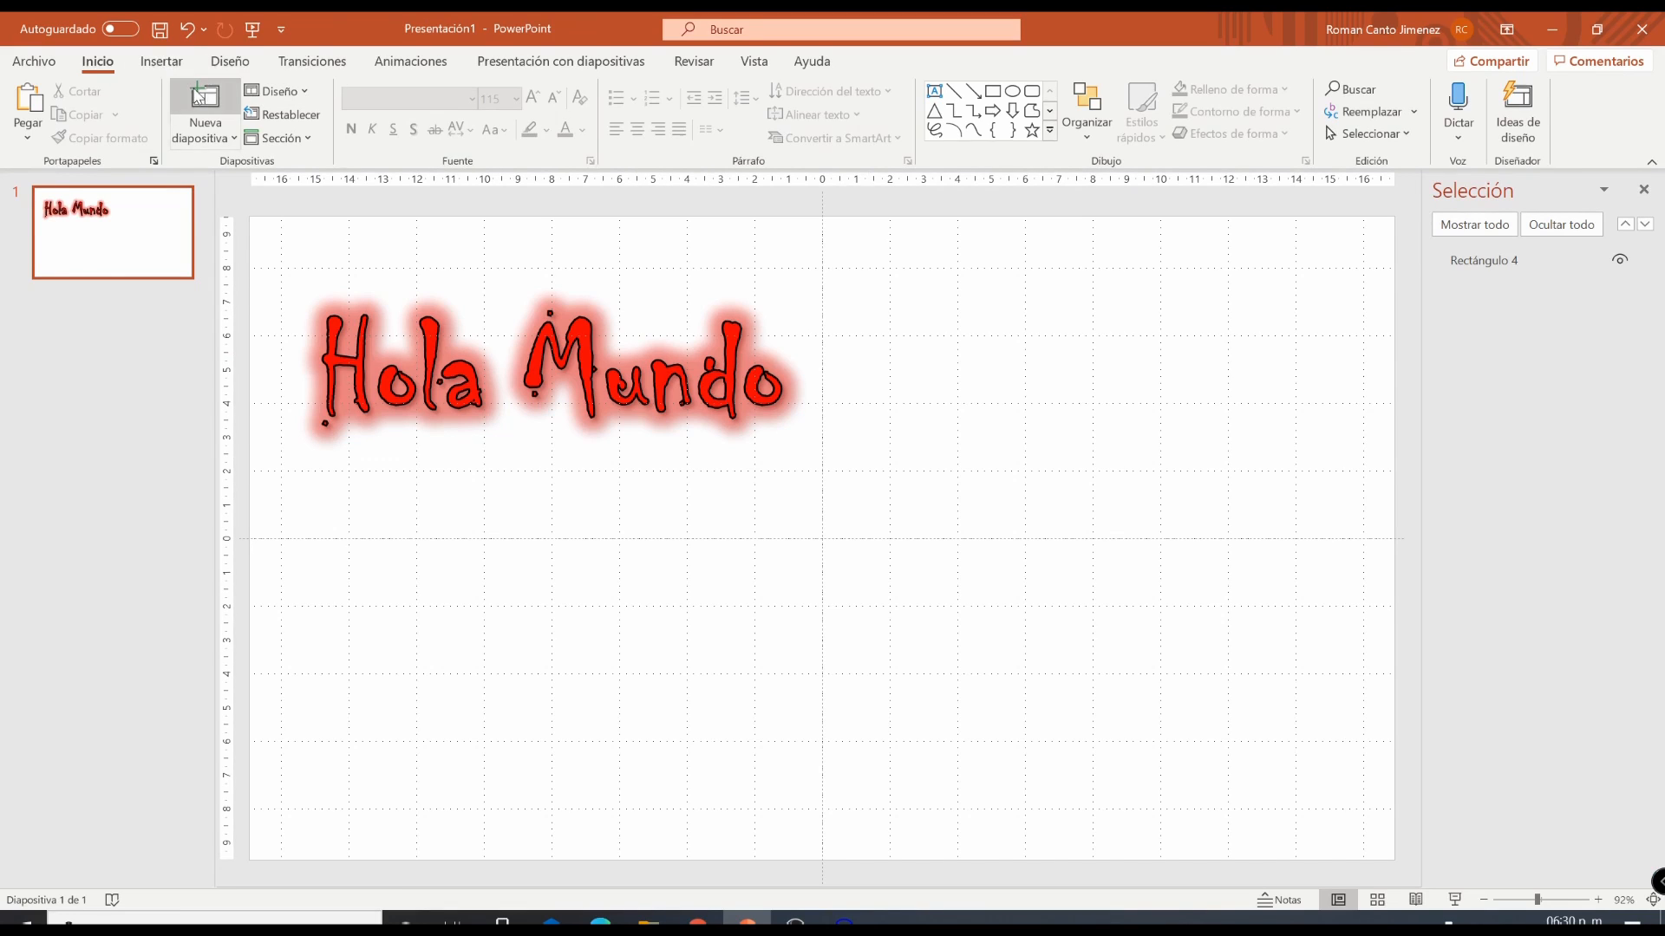
# Insert a second WordArt in the blue hard-shadow style from the third row and make its text "Hola Mundo".
pyautogui.click(171, 64)
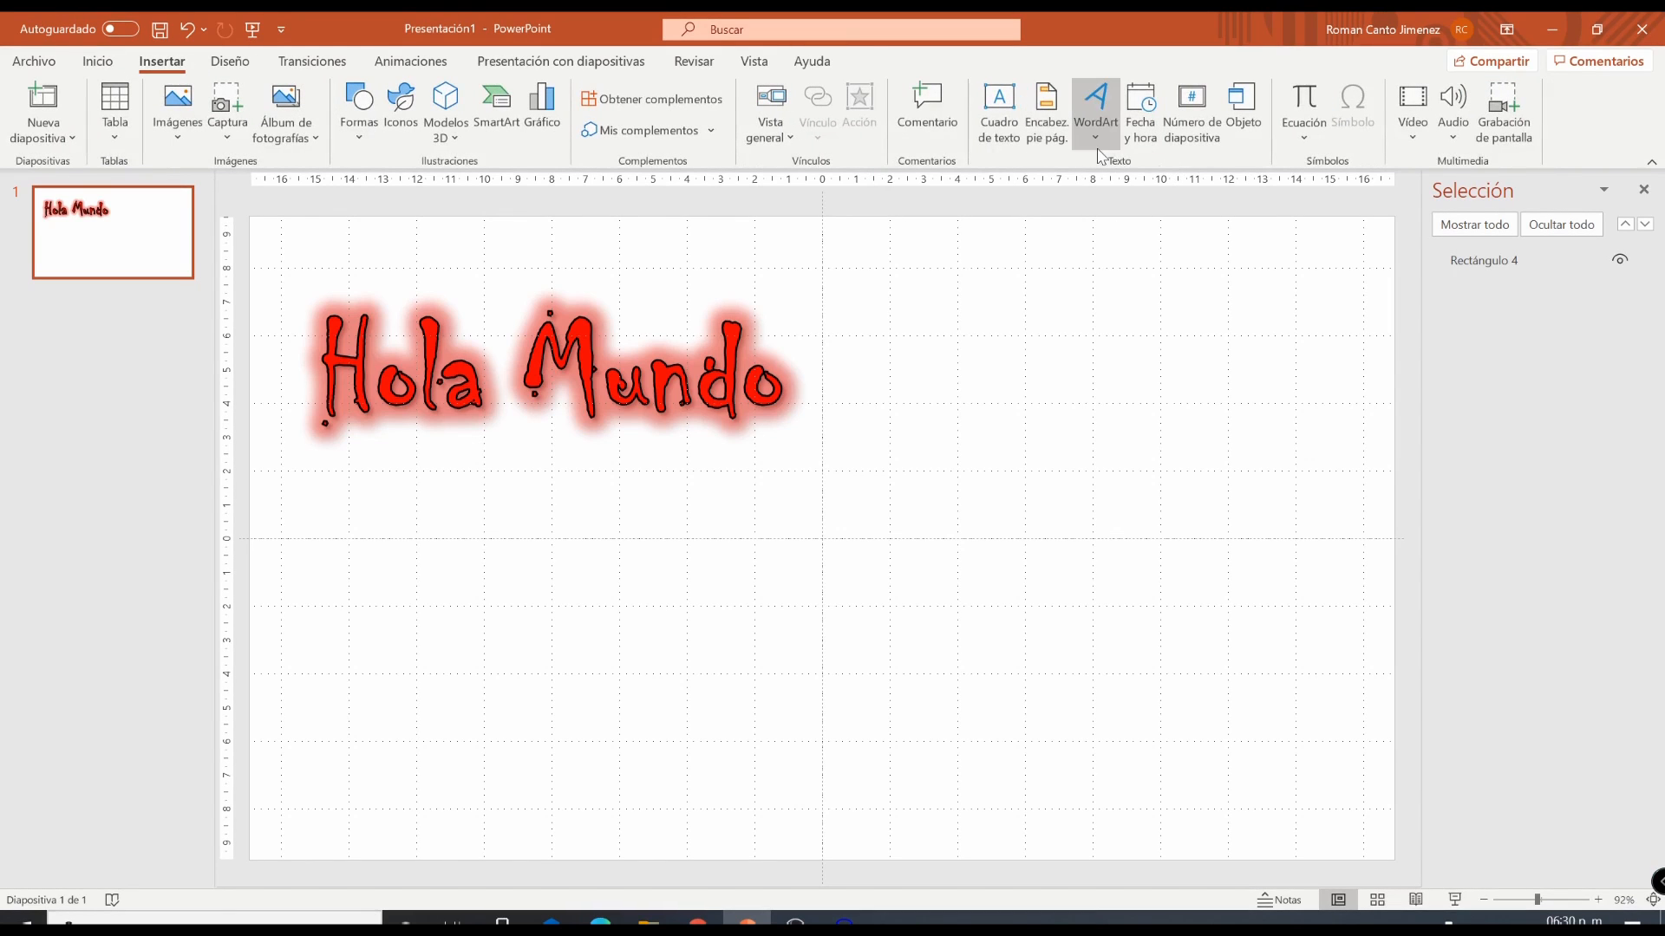
pyautogui.click(1097, 108)
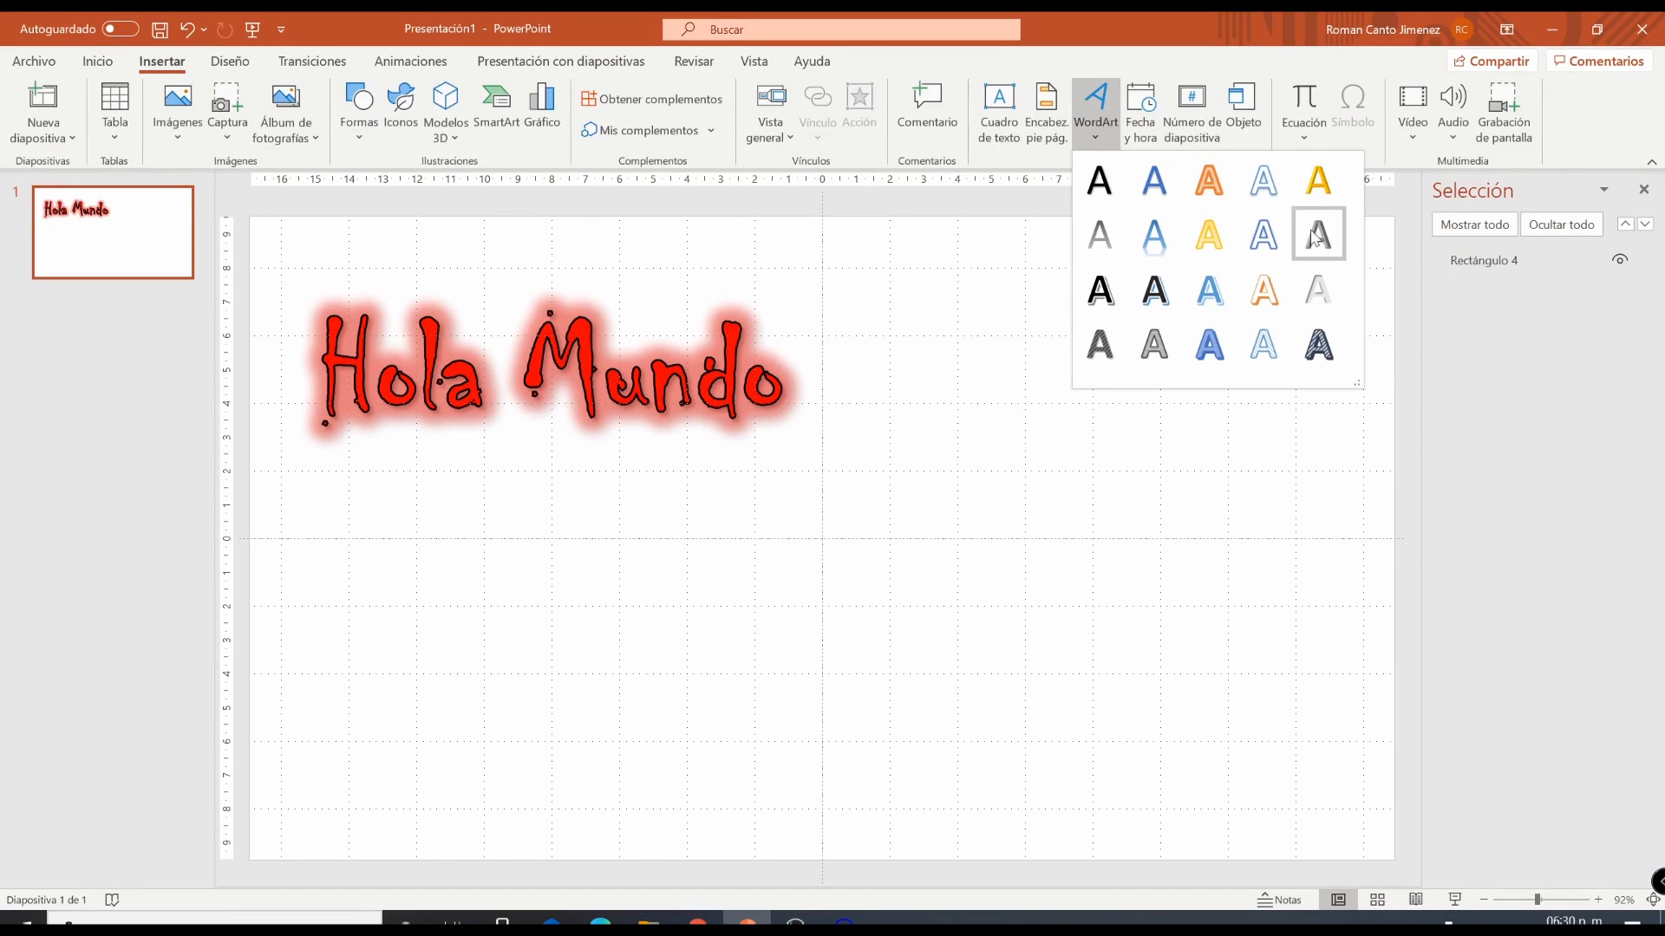
pyautogui.click(1216, 295)
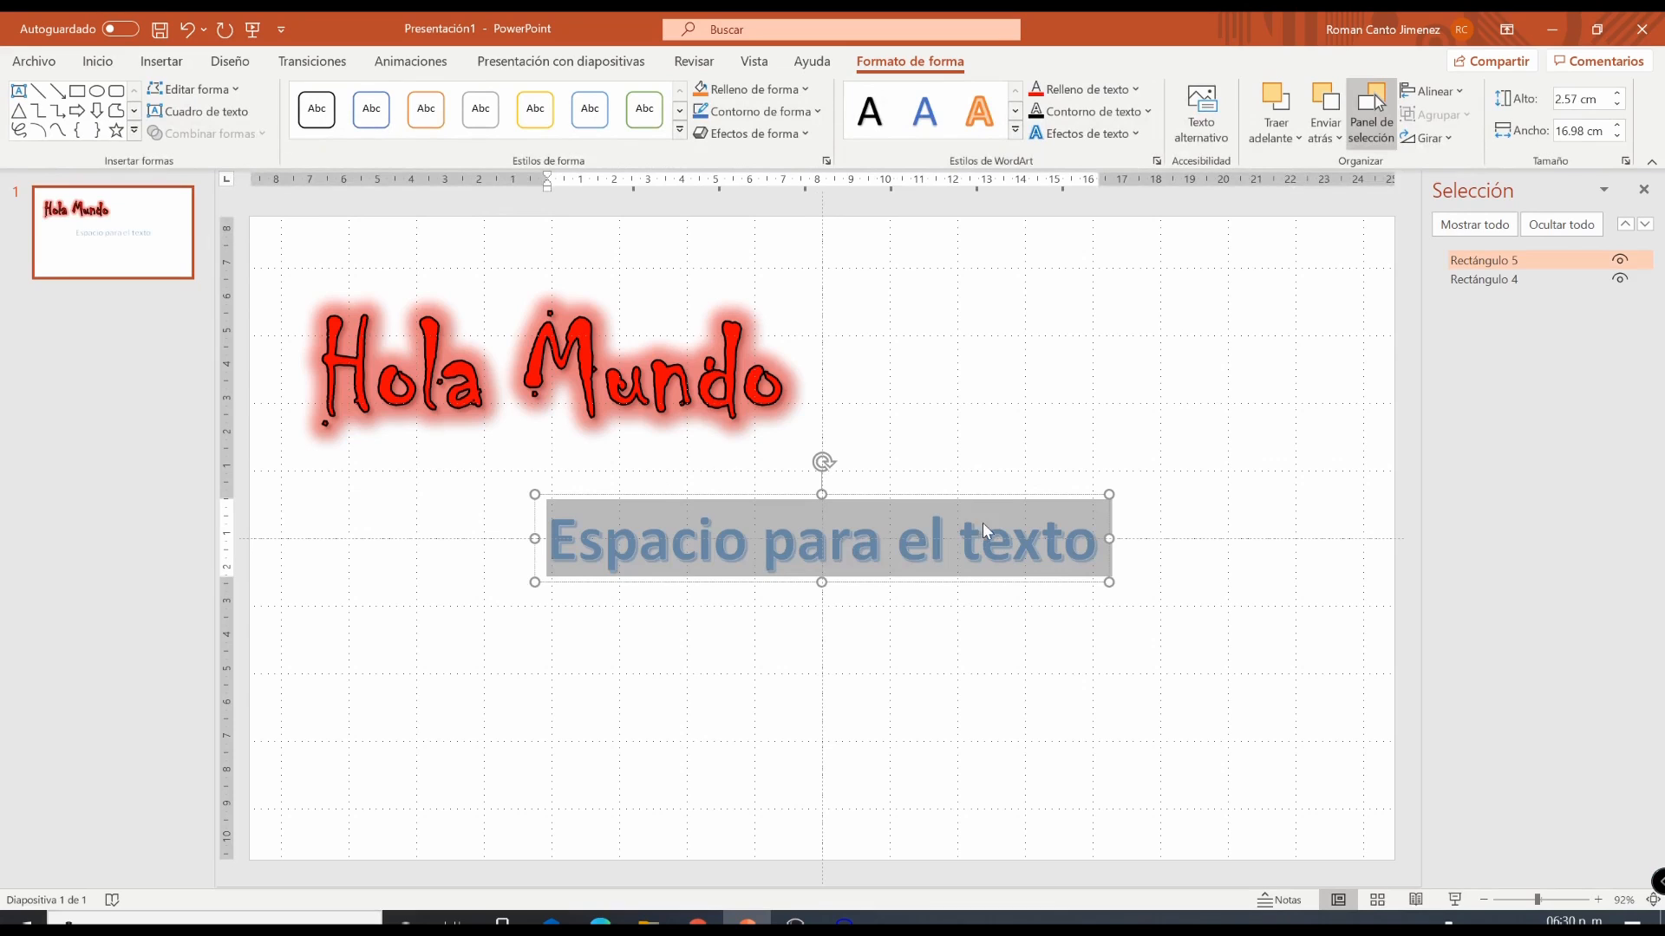
pyautogui.click(985, 537)
pyautogui.press('End')
pyautogui.hotkey('ctrl', 'a')
pyautogui.write('Hola Mundo')
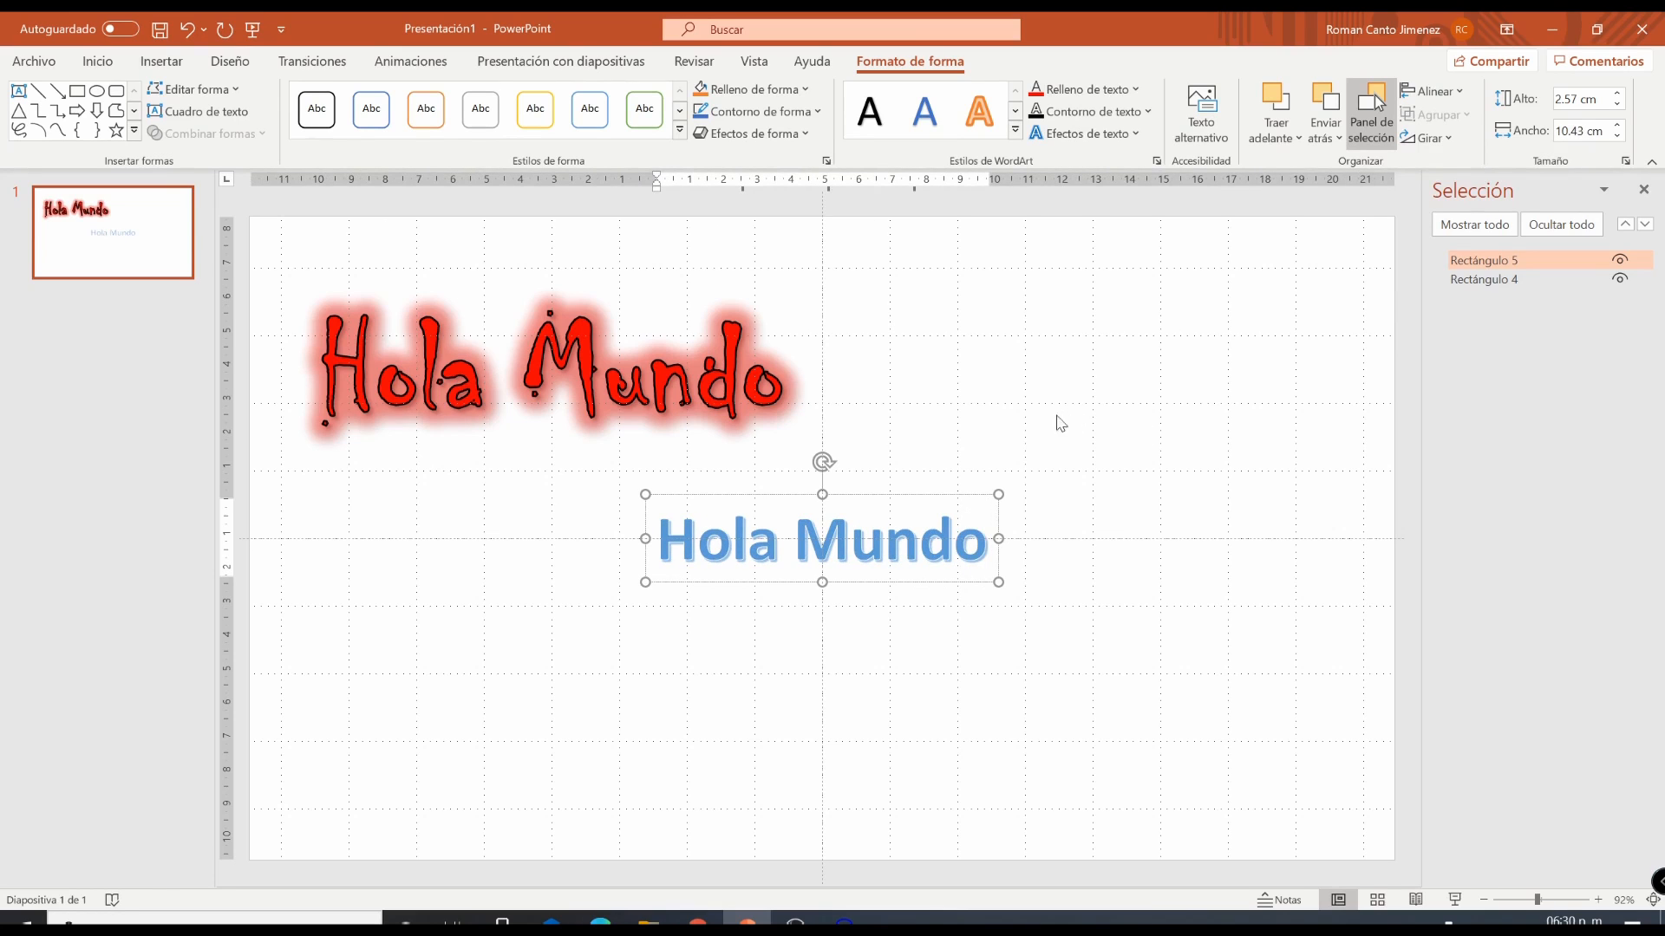
# Change the font of the new blue "Hola Mundo" WordArt to From Cartoon Blocks.
pyautogui.hotkey('ctrl', 'a')
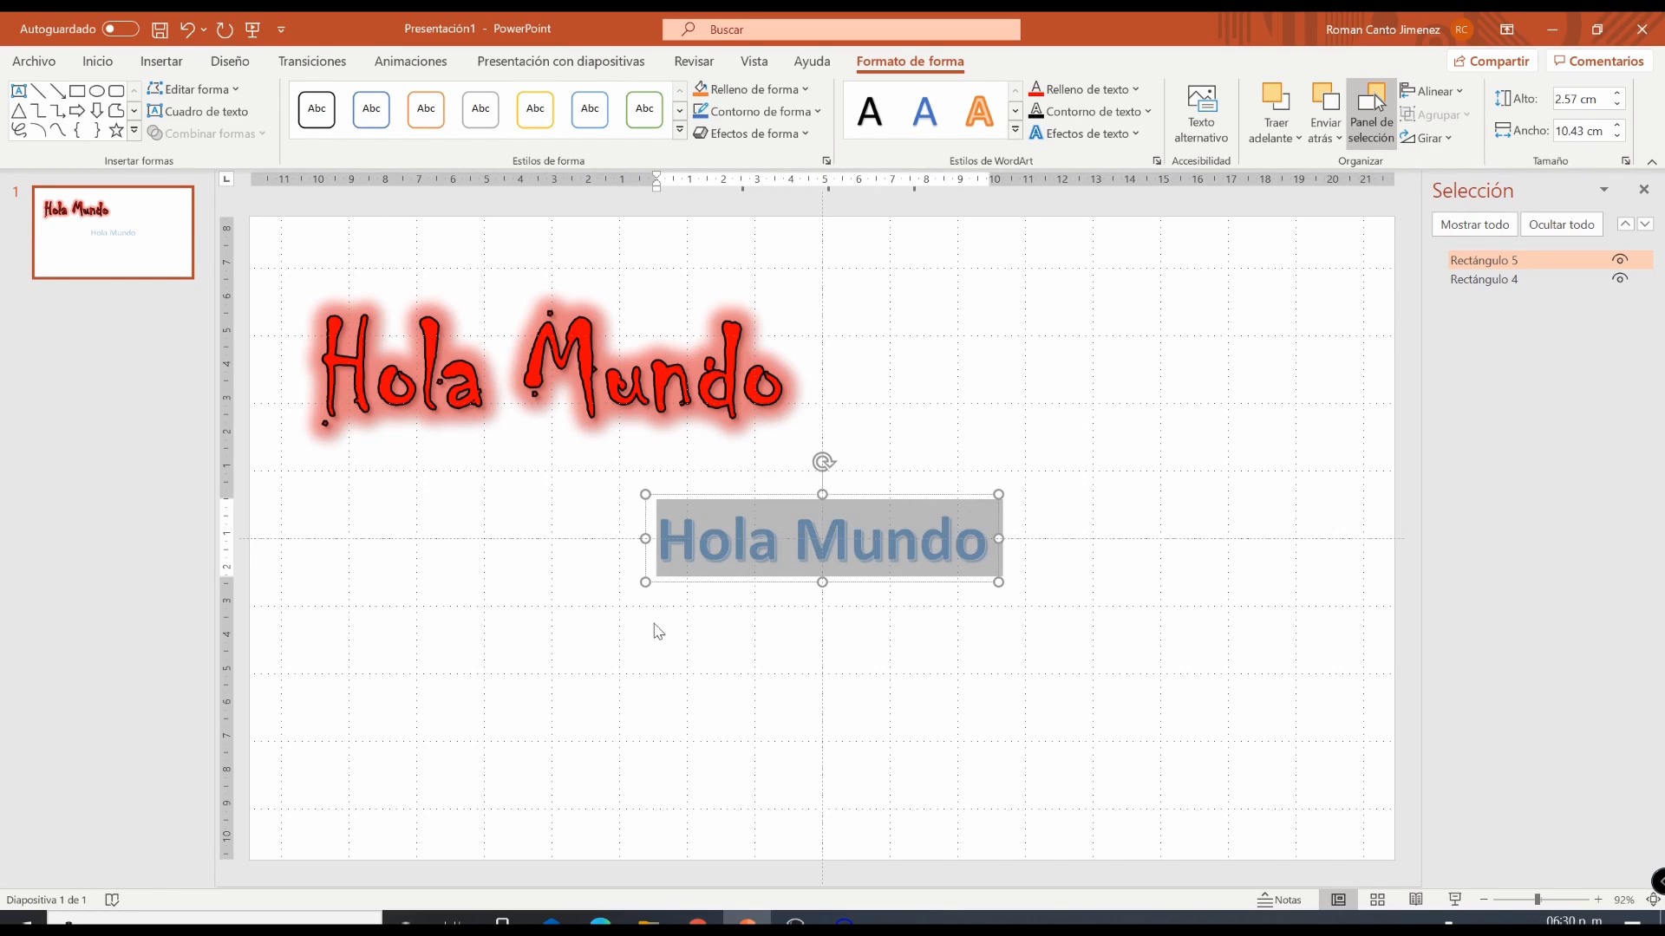
pyautogui.click(109, 71)
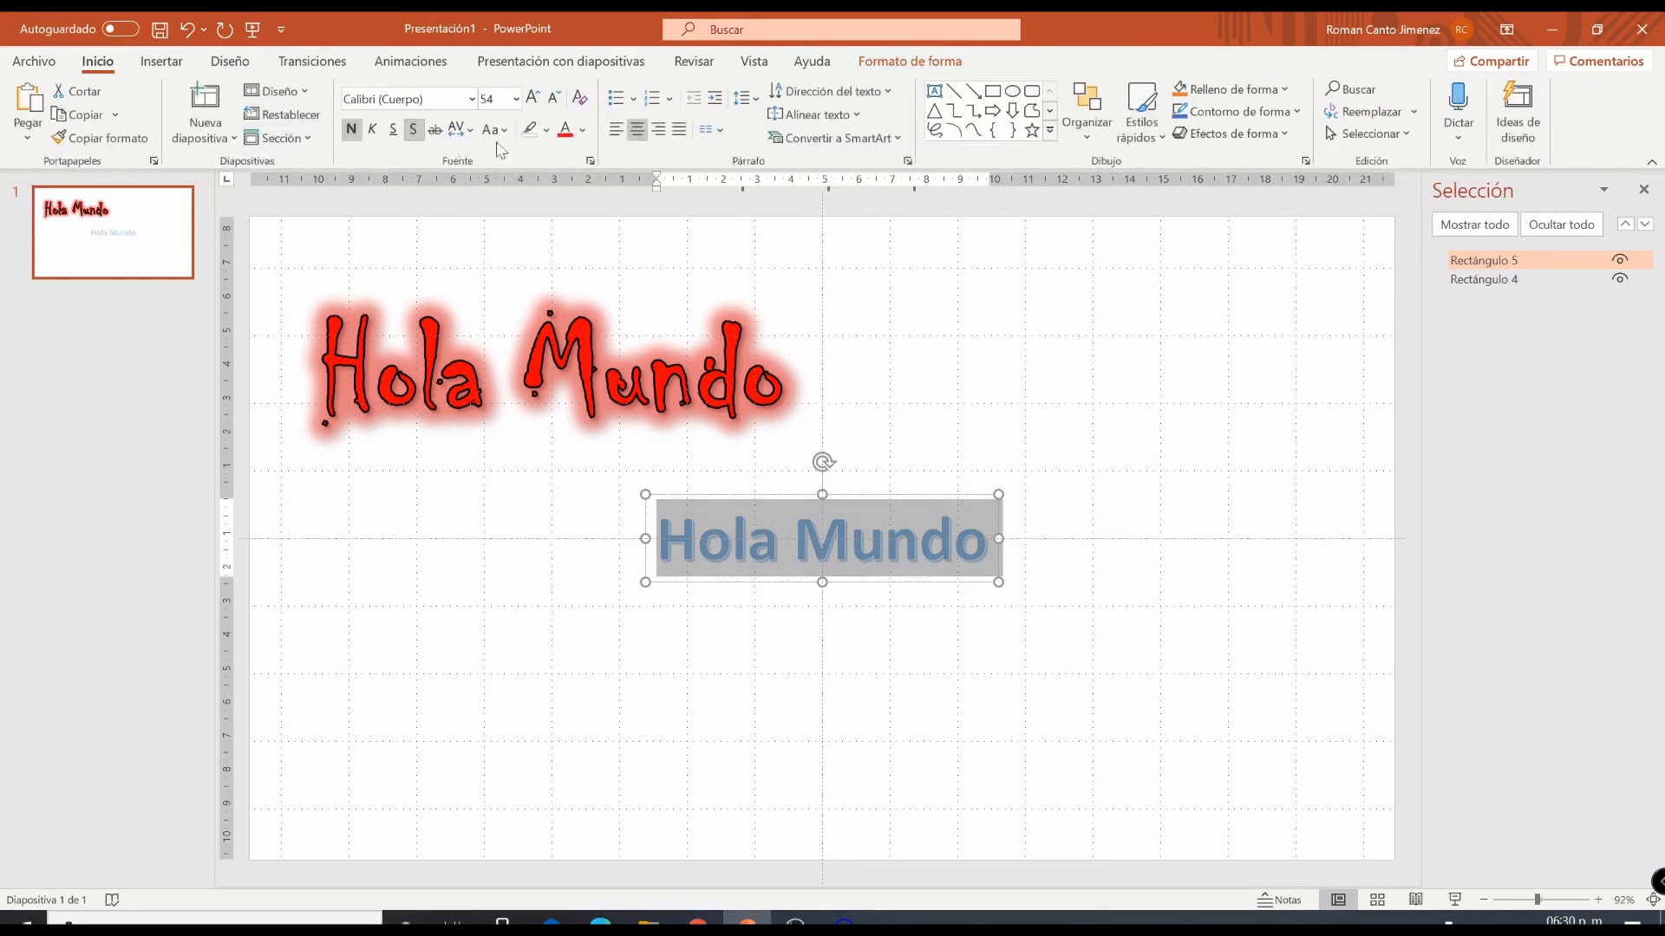
pyautogui.click(472, 98)
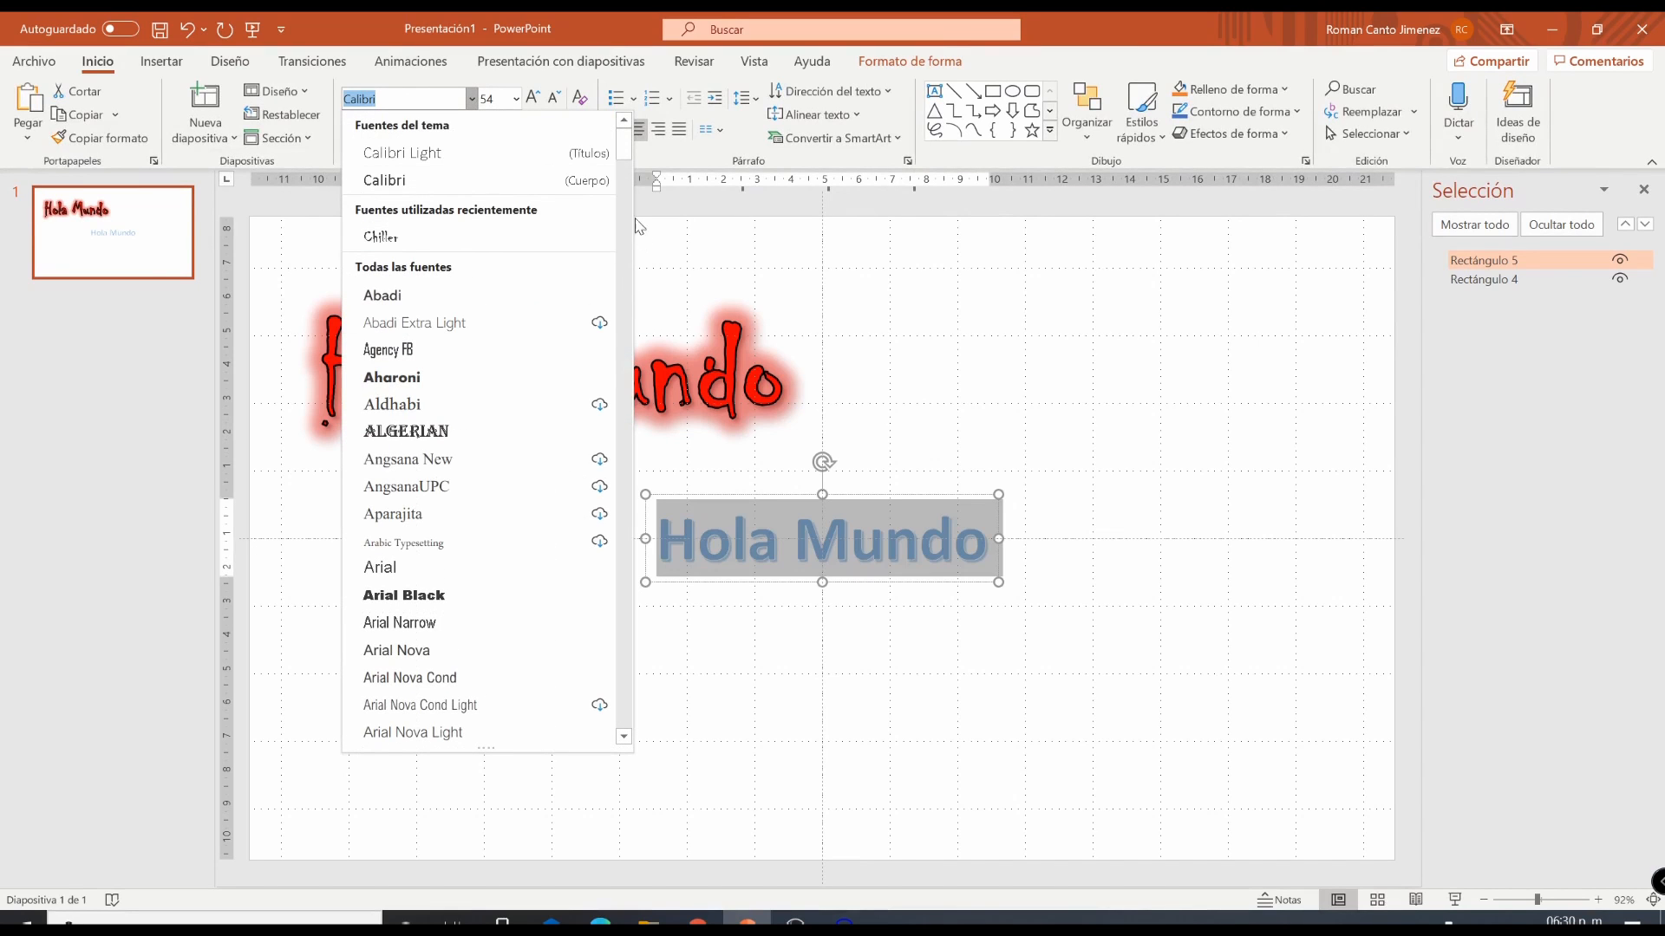
pyautogui.moveTo(624, 139)
pyautogui.mouseDown()
pyautogui.moveTo(625, 299)
pyautogui.moveTo(612, 201)
pyautogui.moveTo(625, 295)
pyautogui.moveTo(630, 232)
pyautogui.mouseUp()
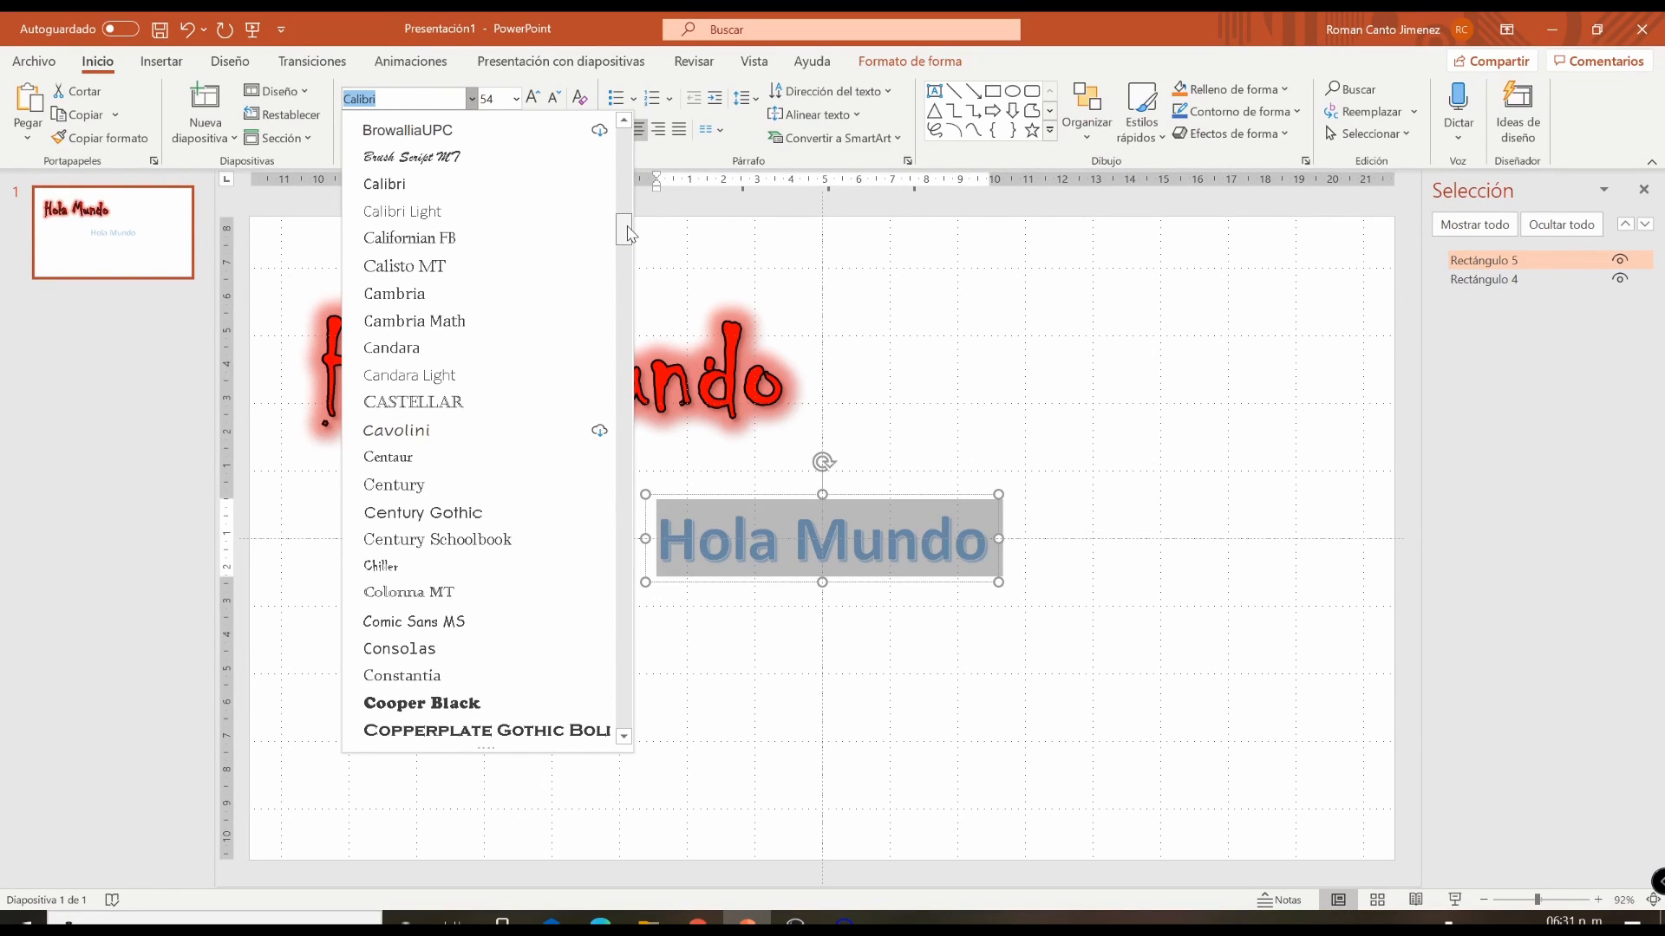
pyautogui.moveTo(631, 233); pyautogui.dragTo(622, 305)
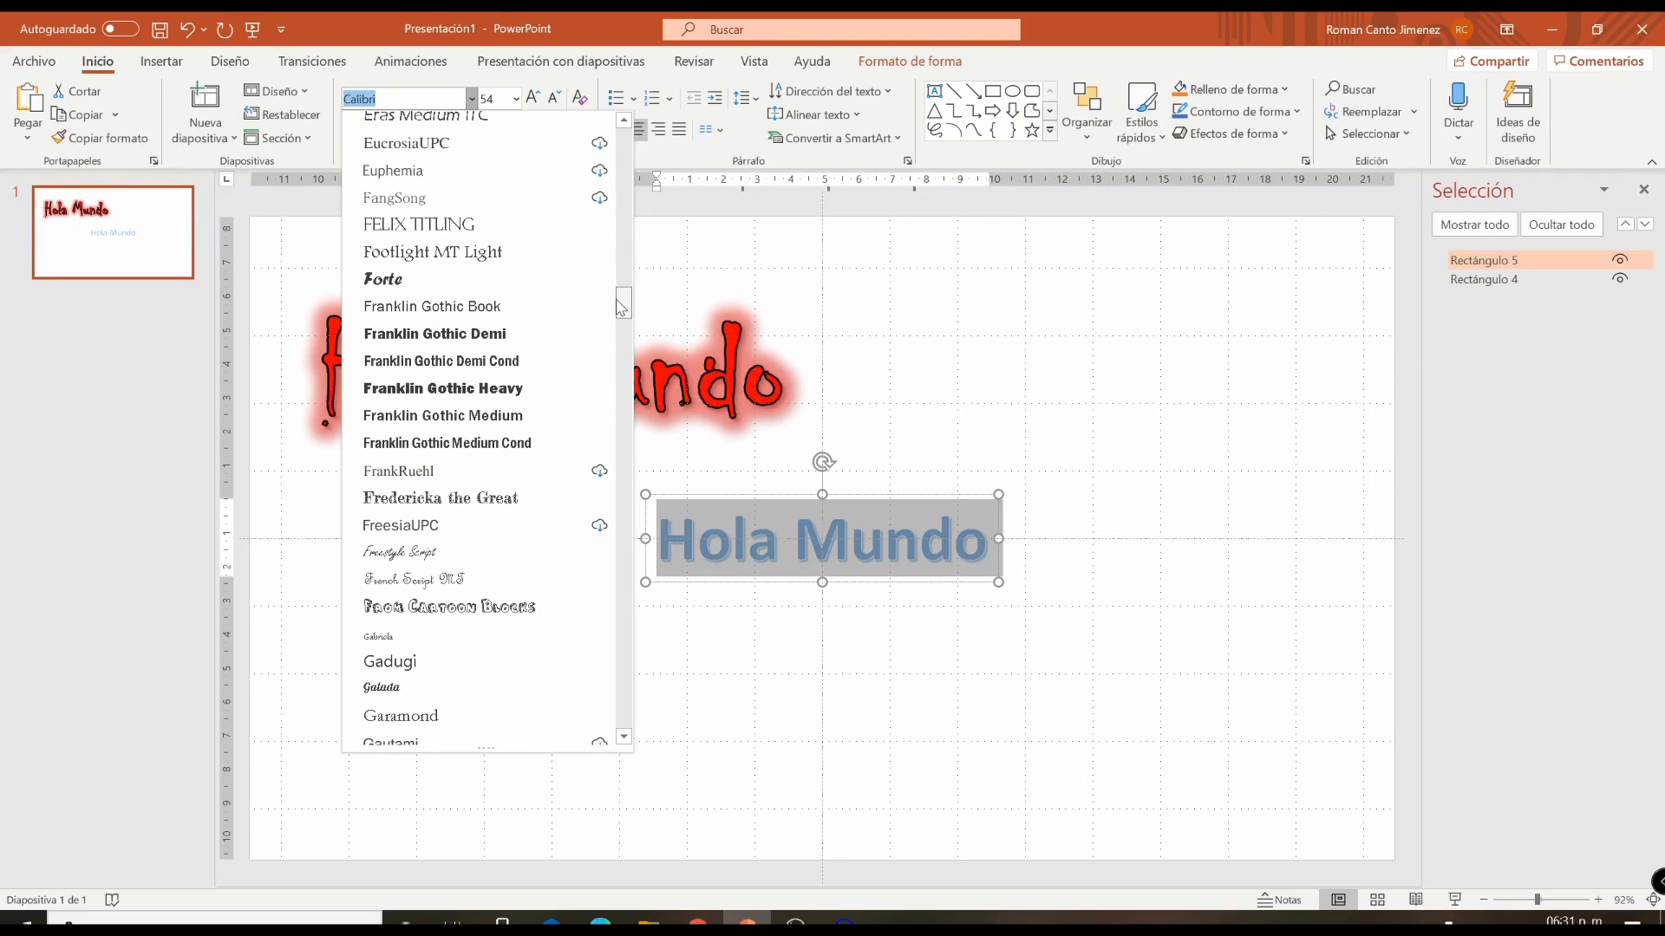
pyautogui.click(508, 604)
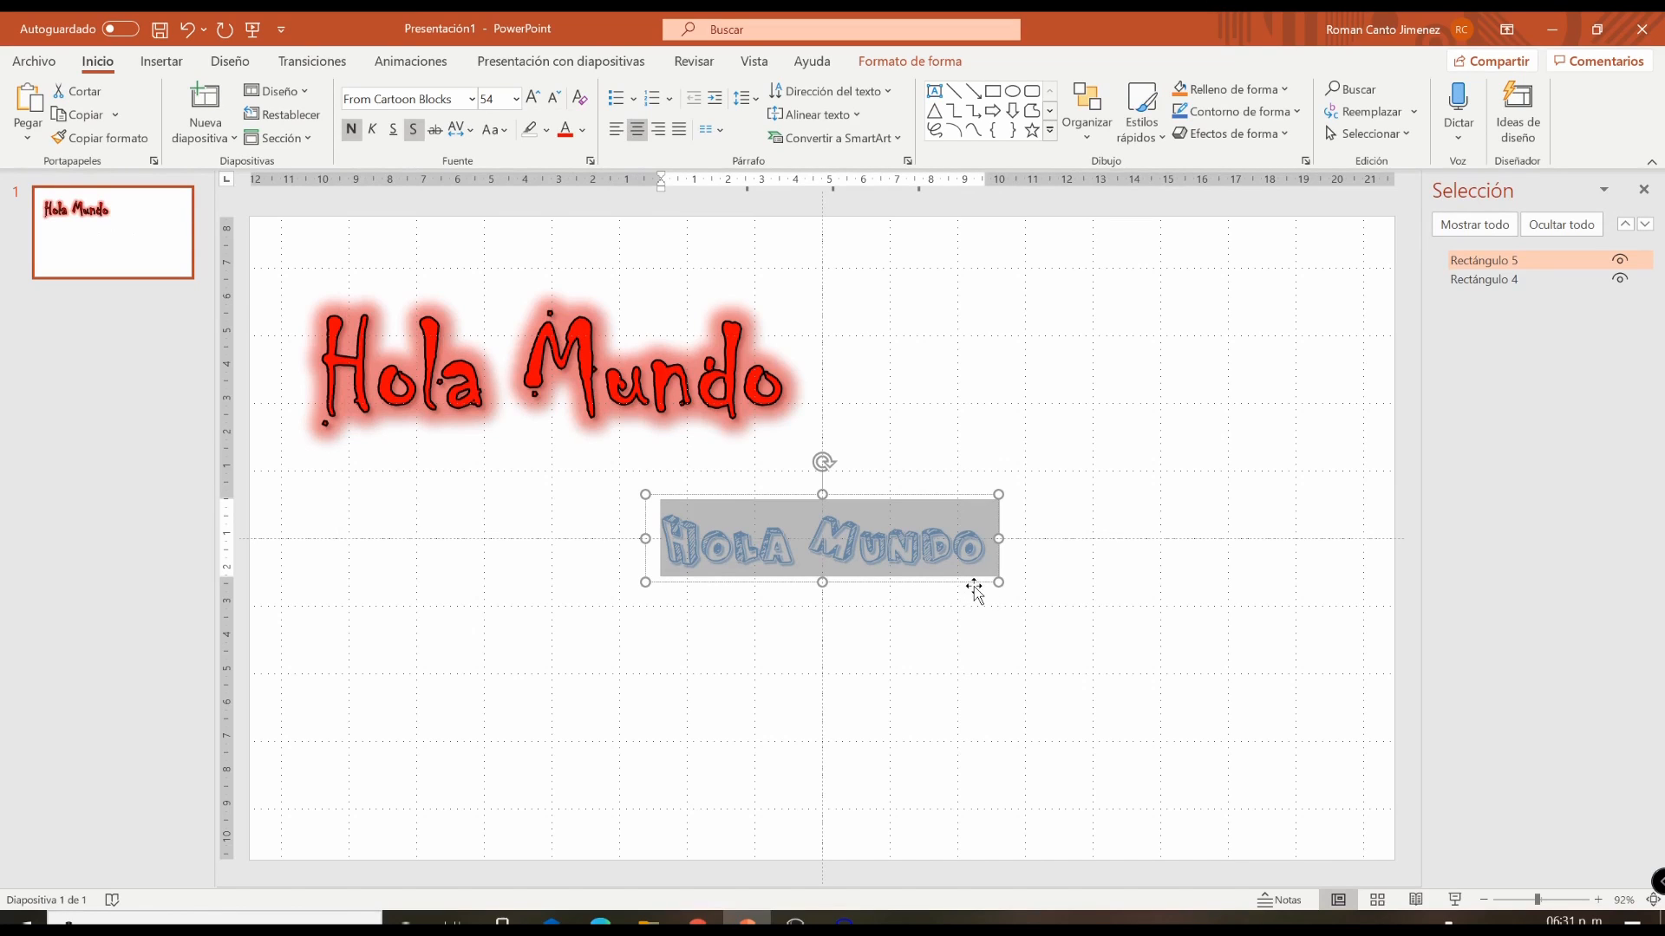
# Widen the blue WordArt box slightly to the right and increase its font size to 80.
pyautogui.moveTo(999, 583)
pyautogui.mouseDown()
pyautogui.moveTo(1070, 654)
pyautogui.moveTo(971, 596)
pyautogui.mouseUp()
pyautogui.click(1019, 563)
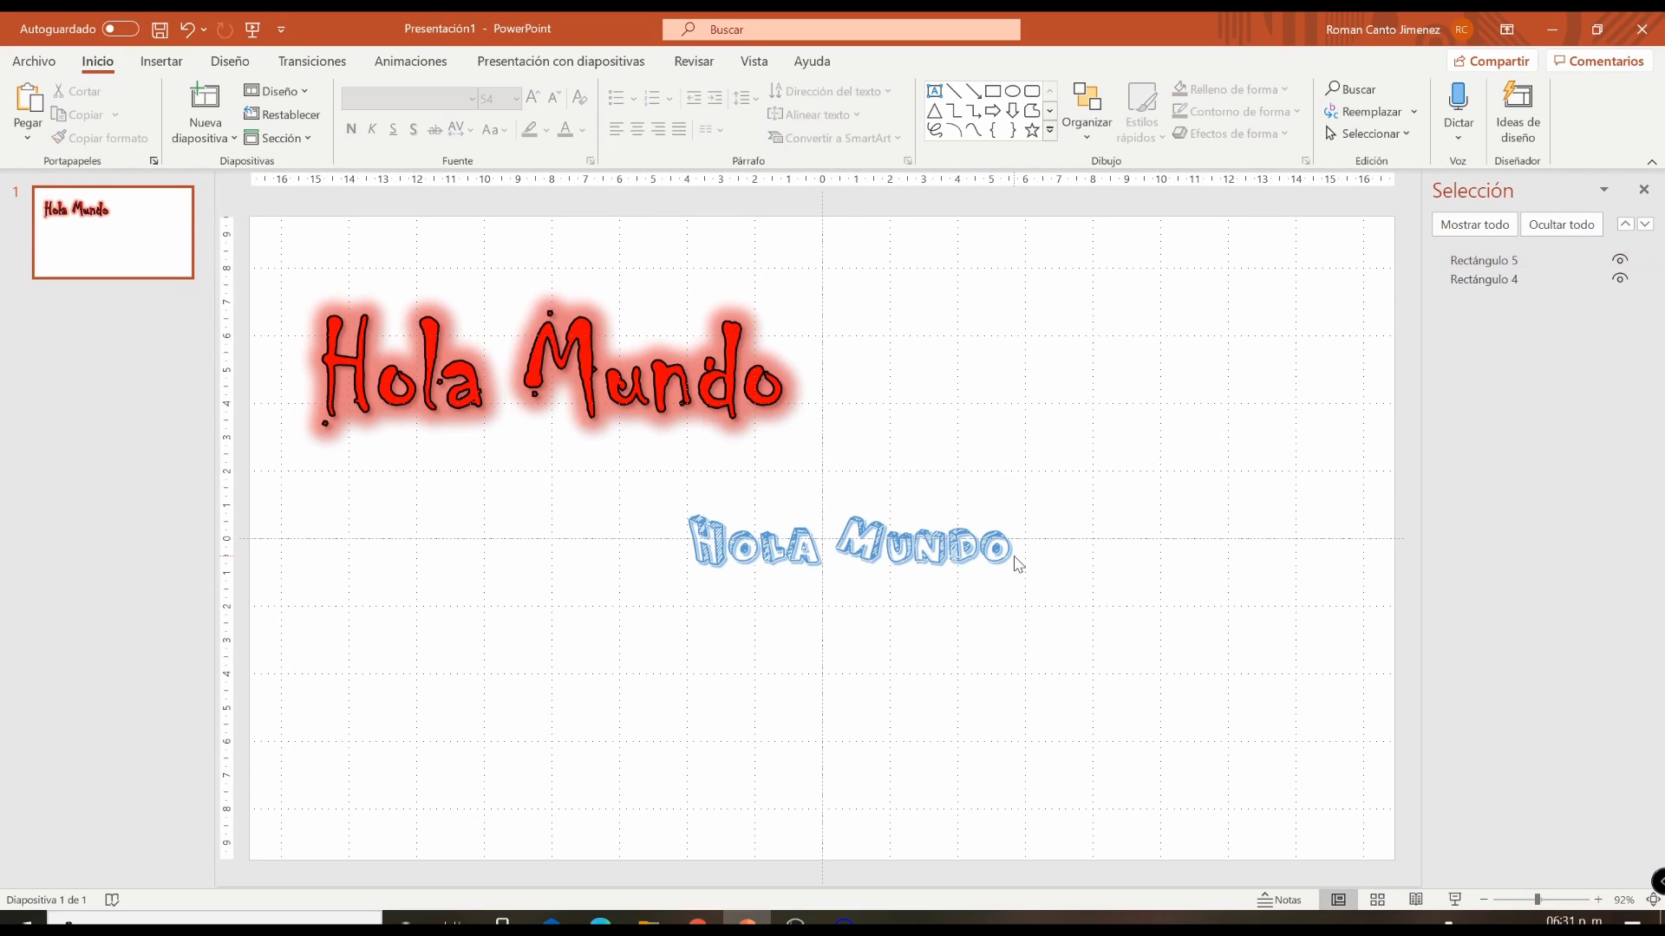
pyautogui.tripleClick(1019, 557)
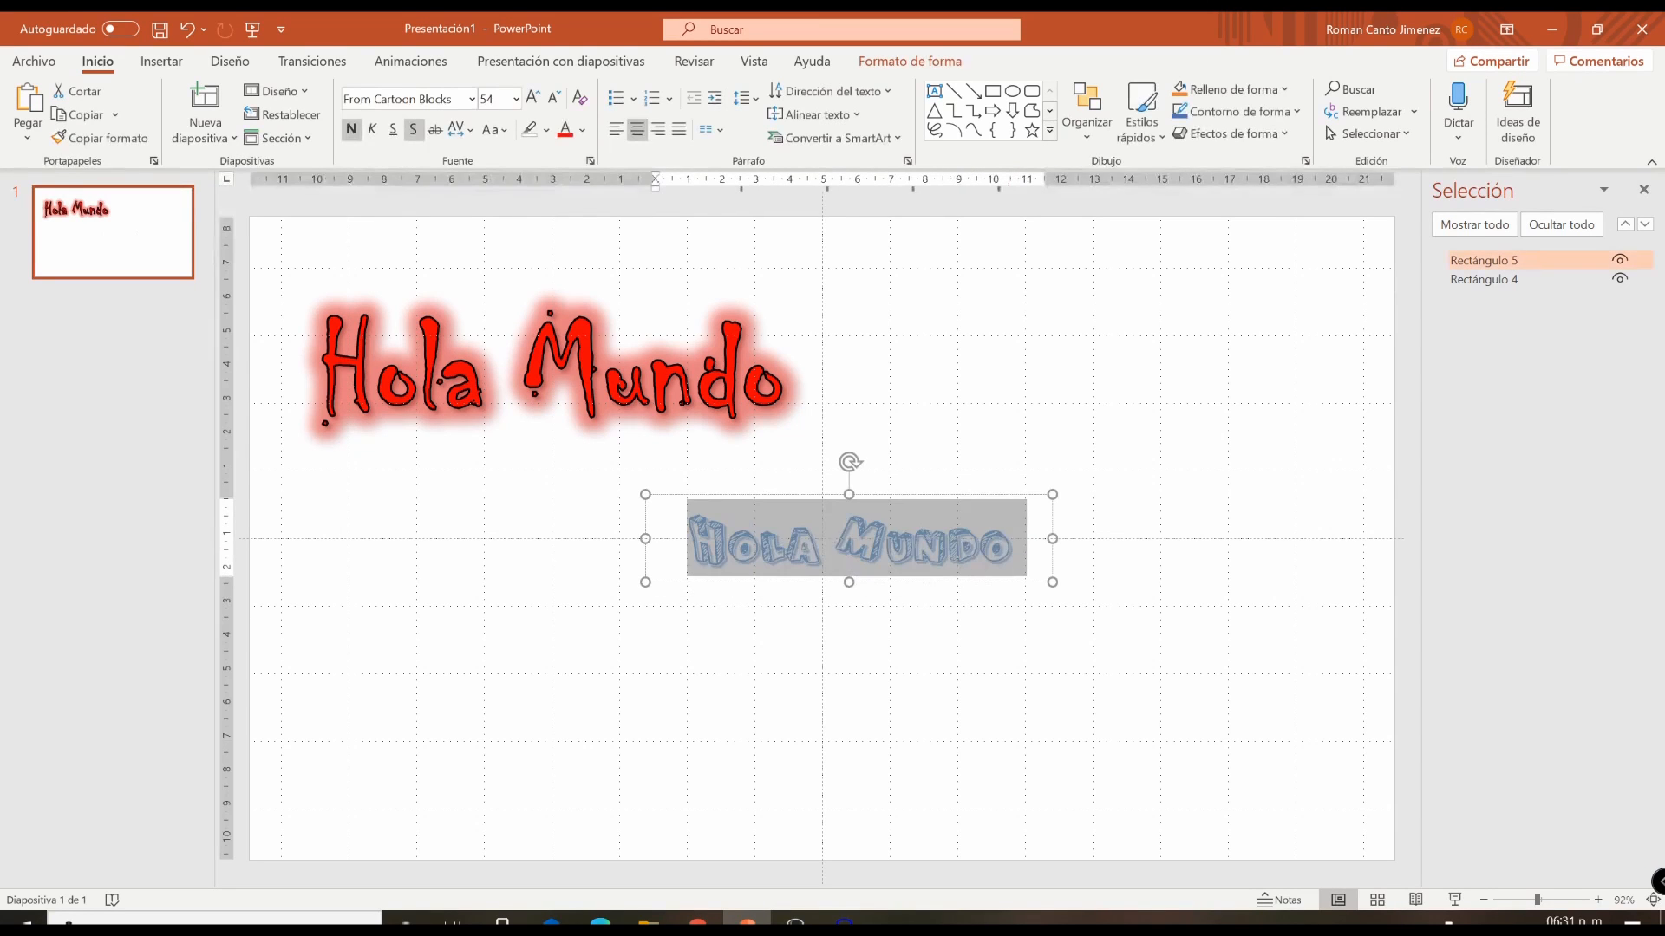
pyautogui.click(533, 97)
pyautogui.click(533, 96)
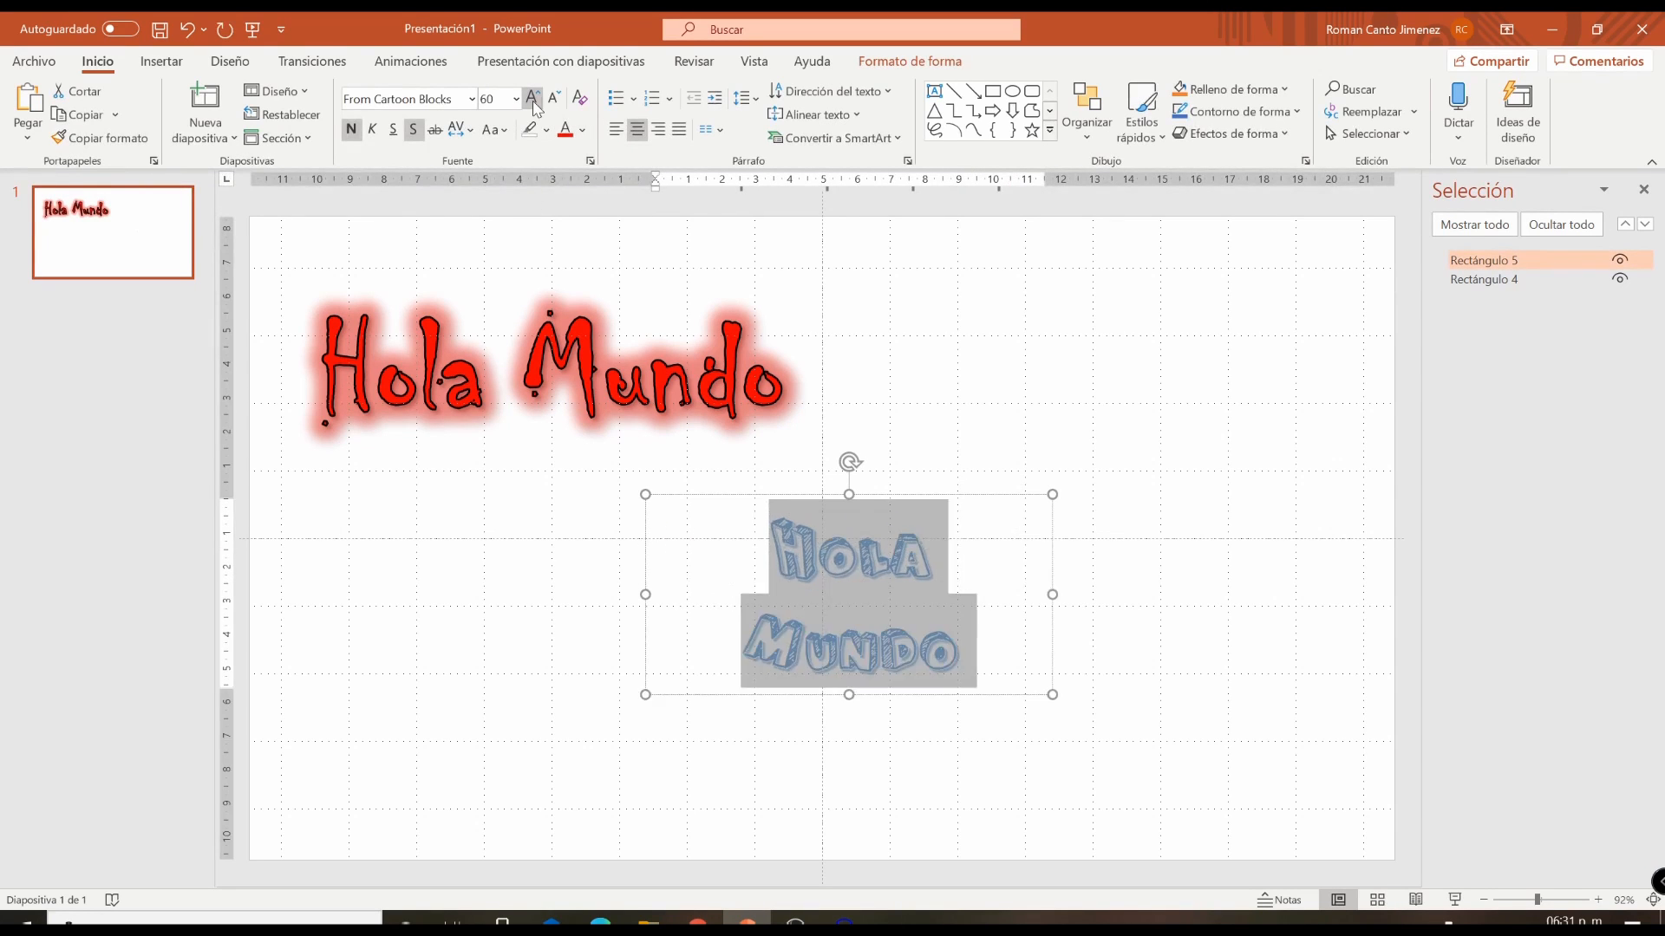
pyautogui.click(532, 96)
pyautogui.click(533, 96)
# Widen the blue WordArt box on both sides until its text fits on one line, and centre it horizontally just below the slide's middle.
pyautogui.moveTo(642, 614); pyautogui.dragTo(558, 615)
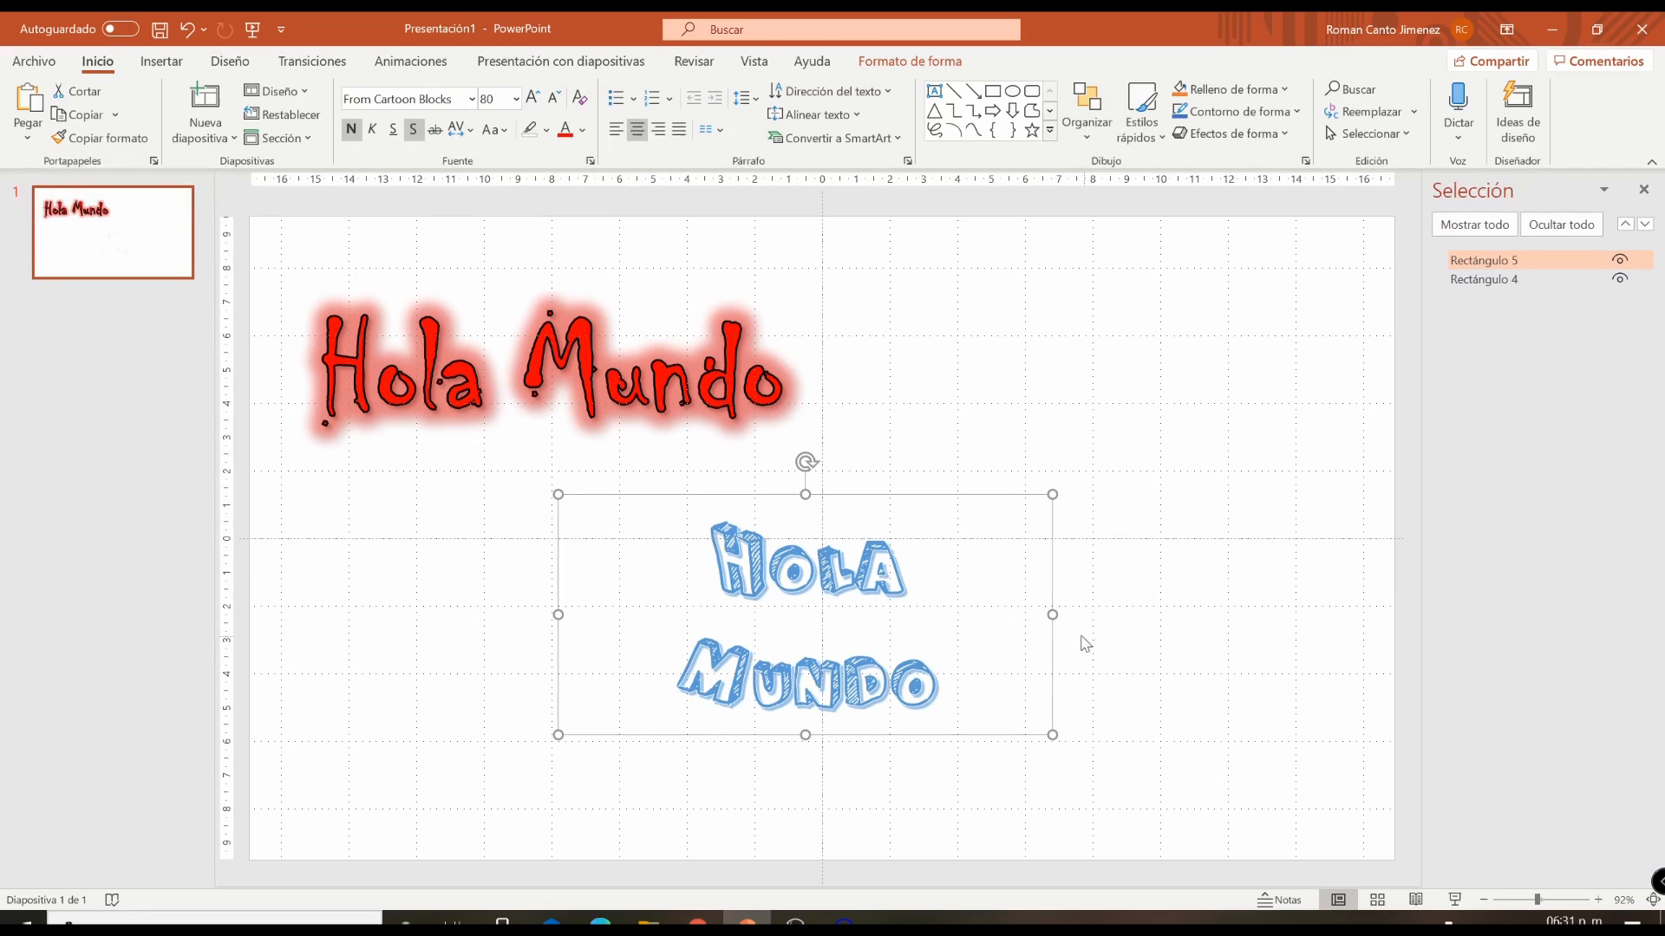
pyautogui.moveTo(1053, 615); pyautogui.dragTo(1160, 615)
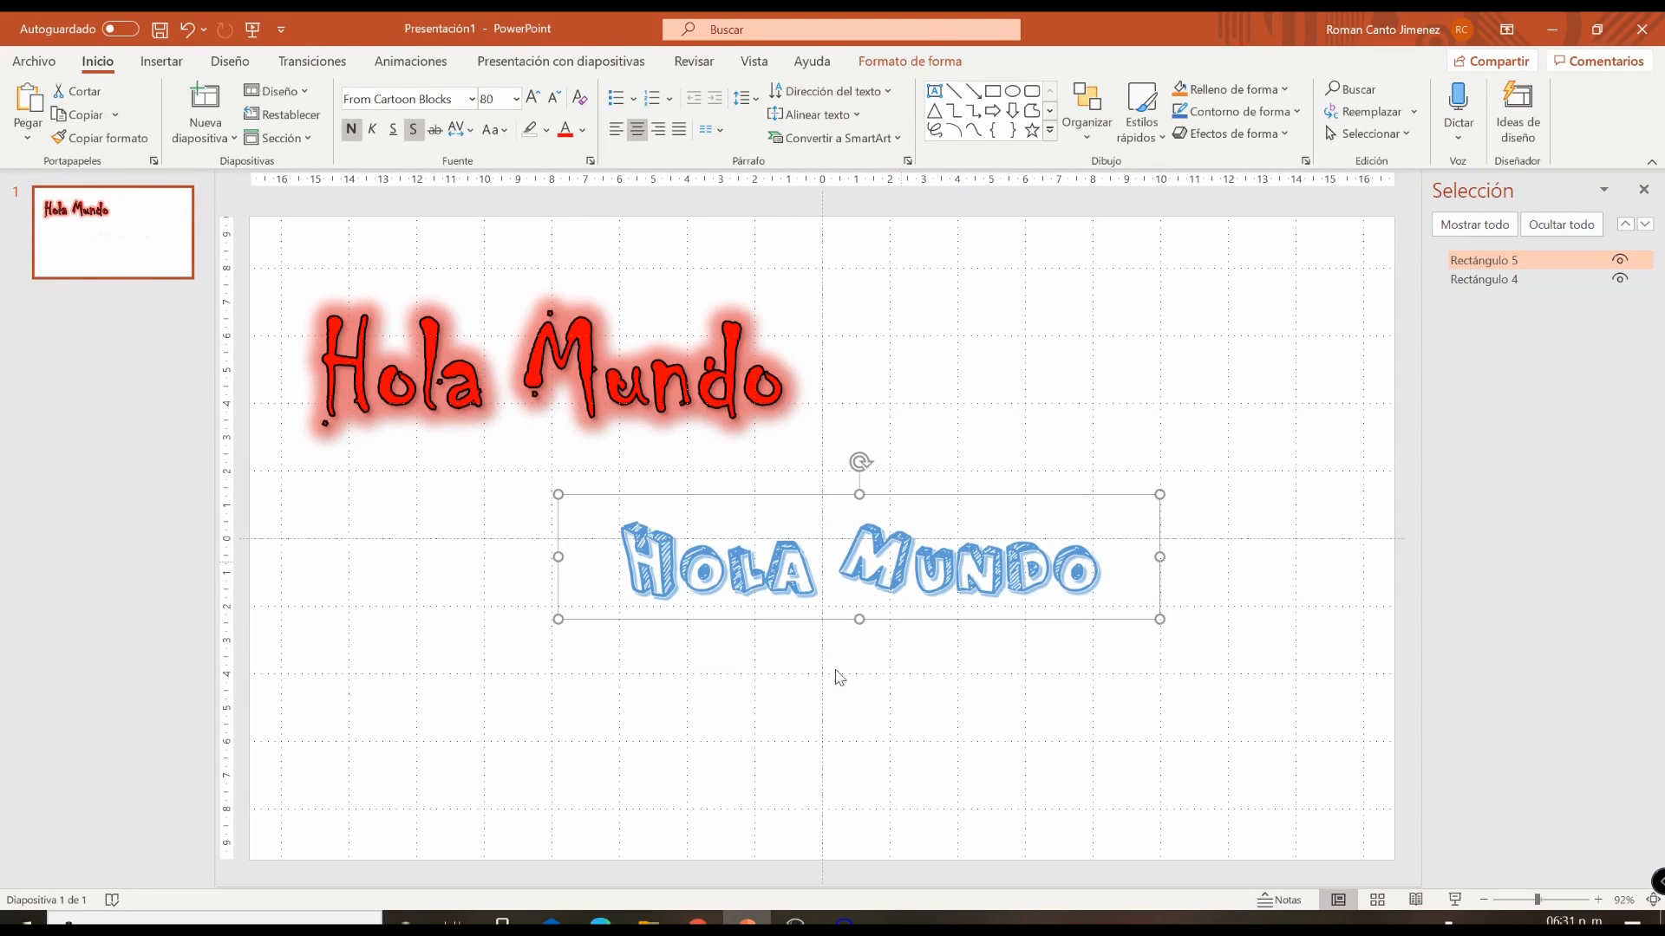
pyautogui.click(1126, 698)
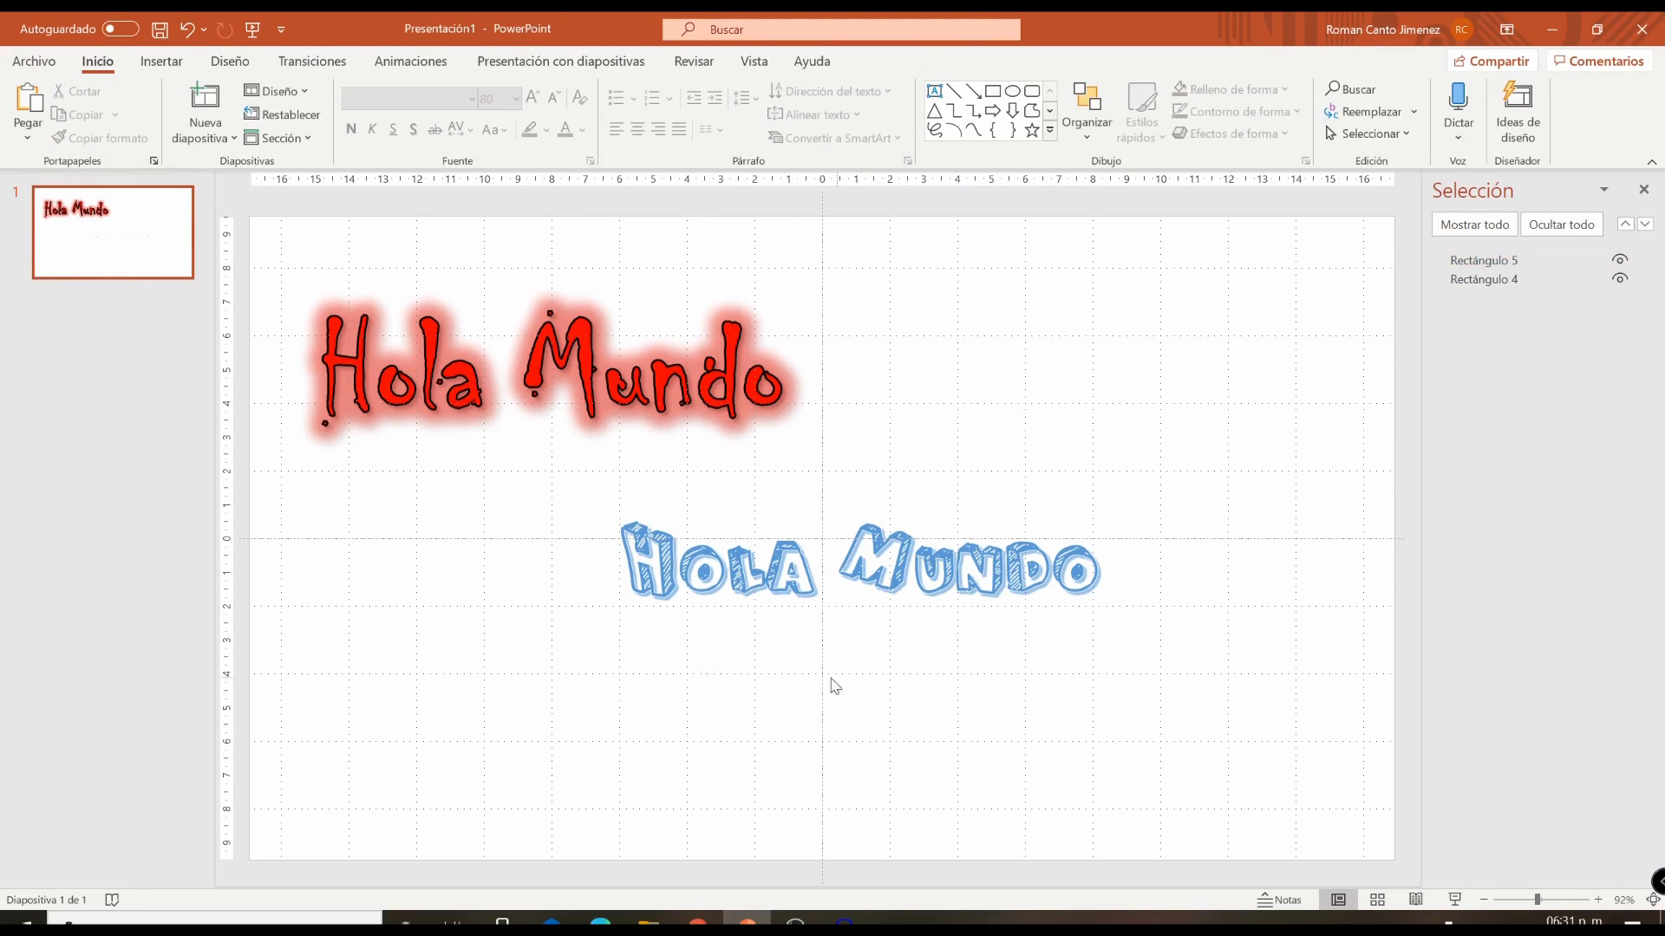
pyautogui.click(803, 580)
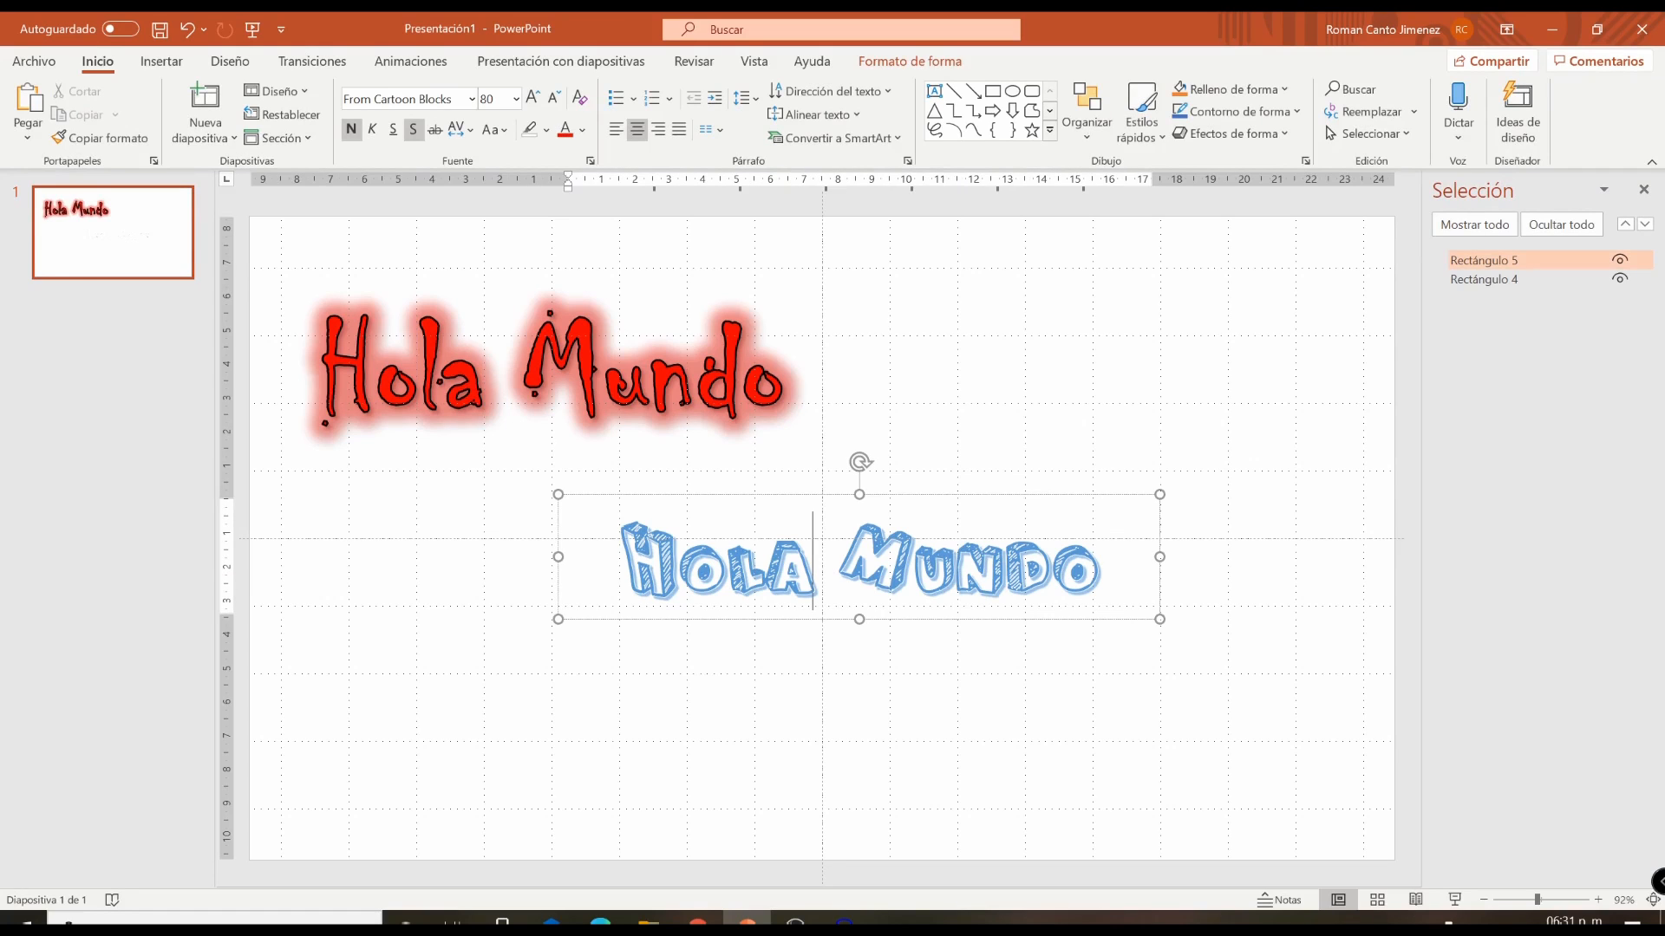
pyautogui.moveTo(813, 496); pyautogui.dragTo(776, 556)
pyautogui.click(1214, 642)
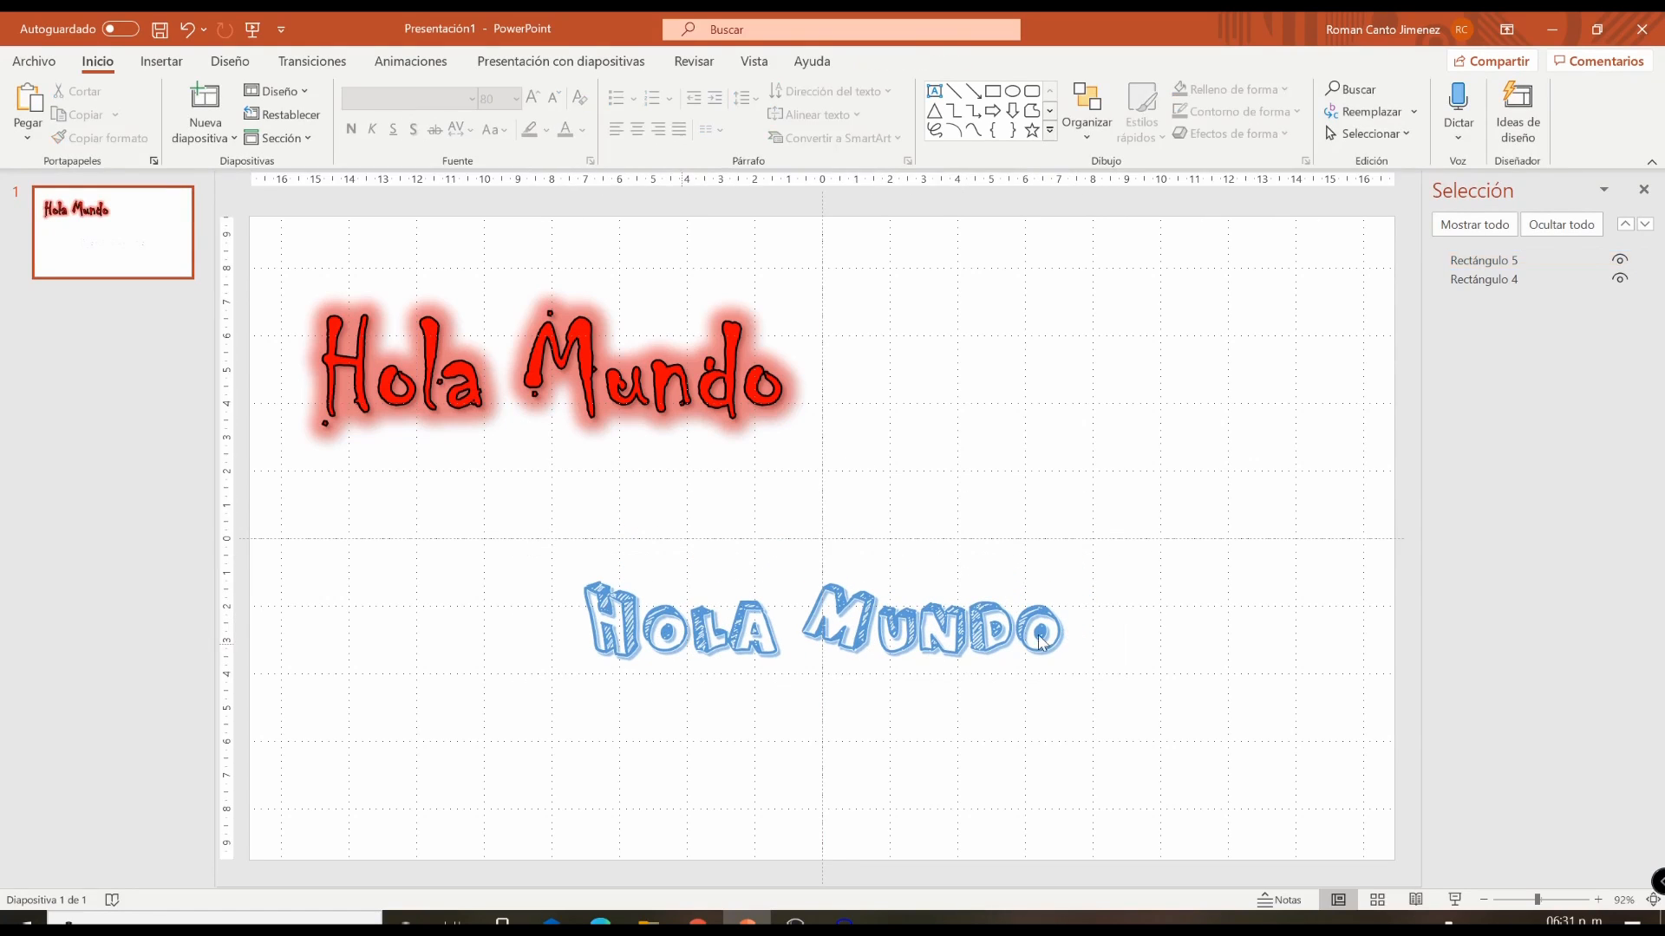
# Change the text colour of the lower "Hola Mundo" WordArt to the standard light blue.
pyautogui.click(776, 620)
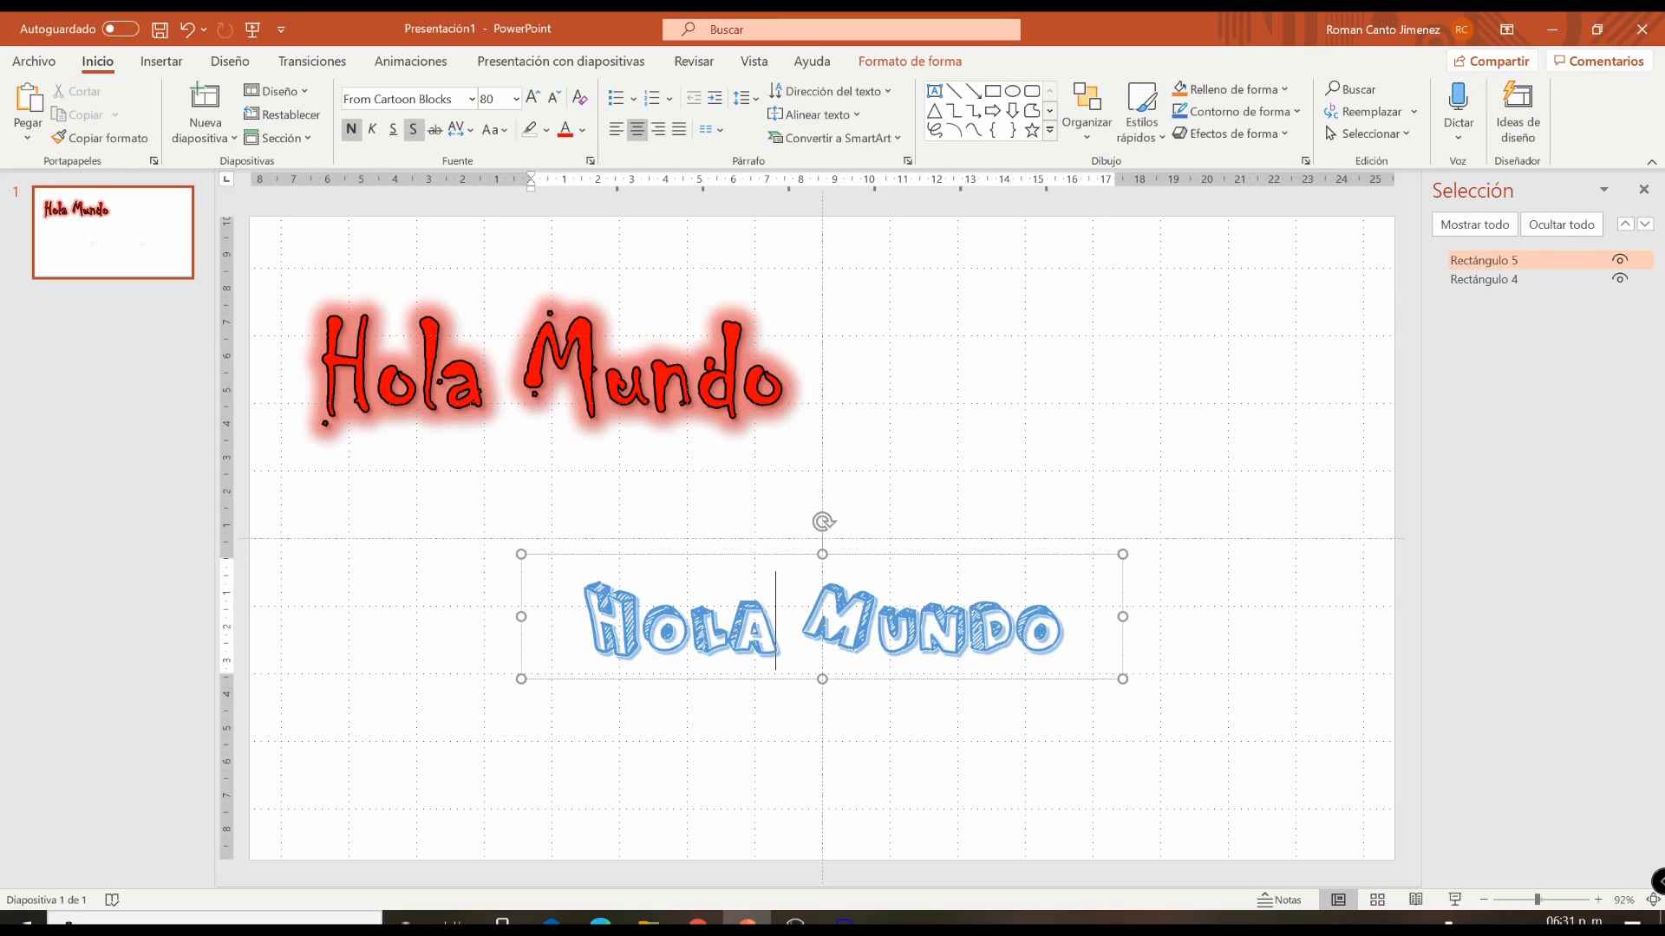
pyautogui.hotkey('ctrl', 'e')
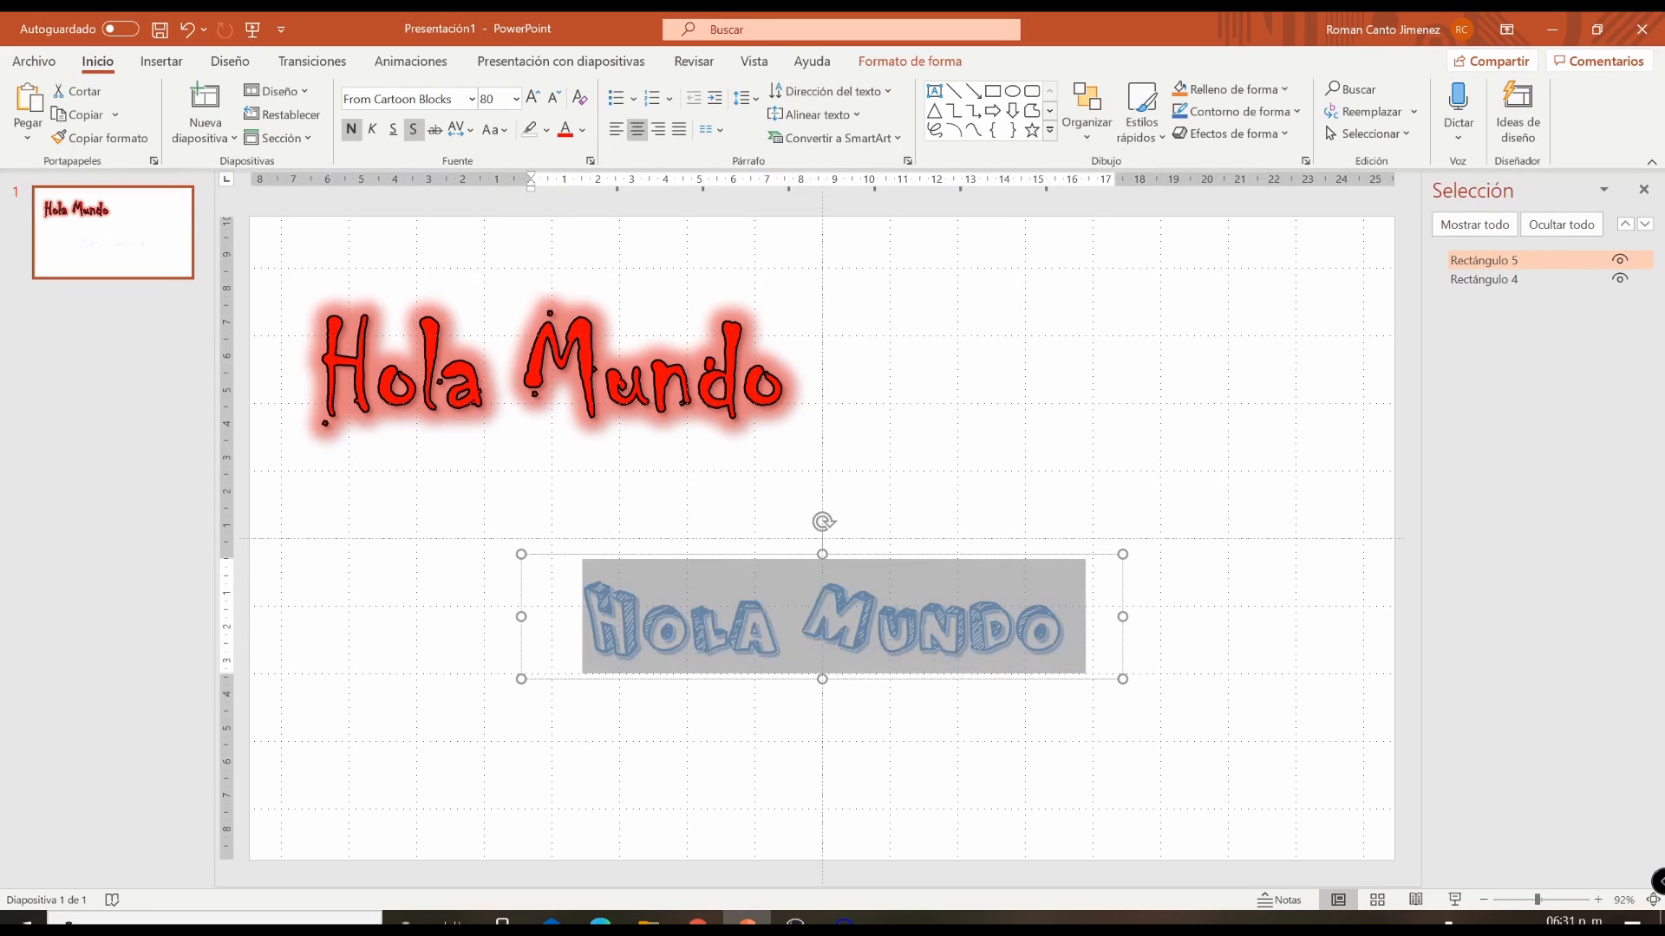
pyautogui.click(582, 130)
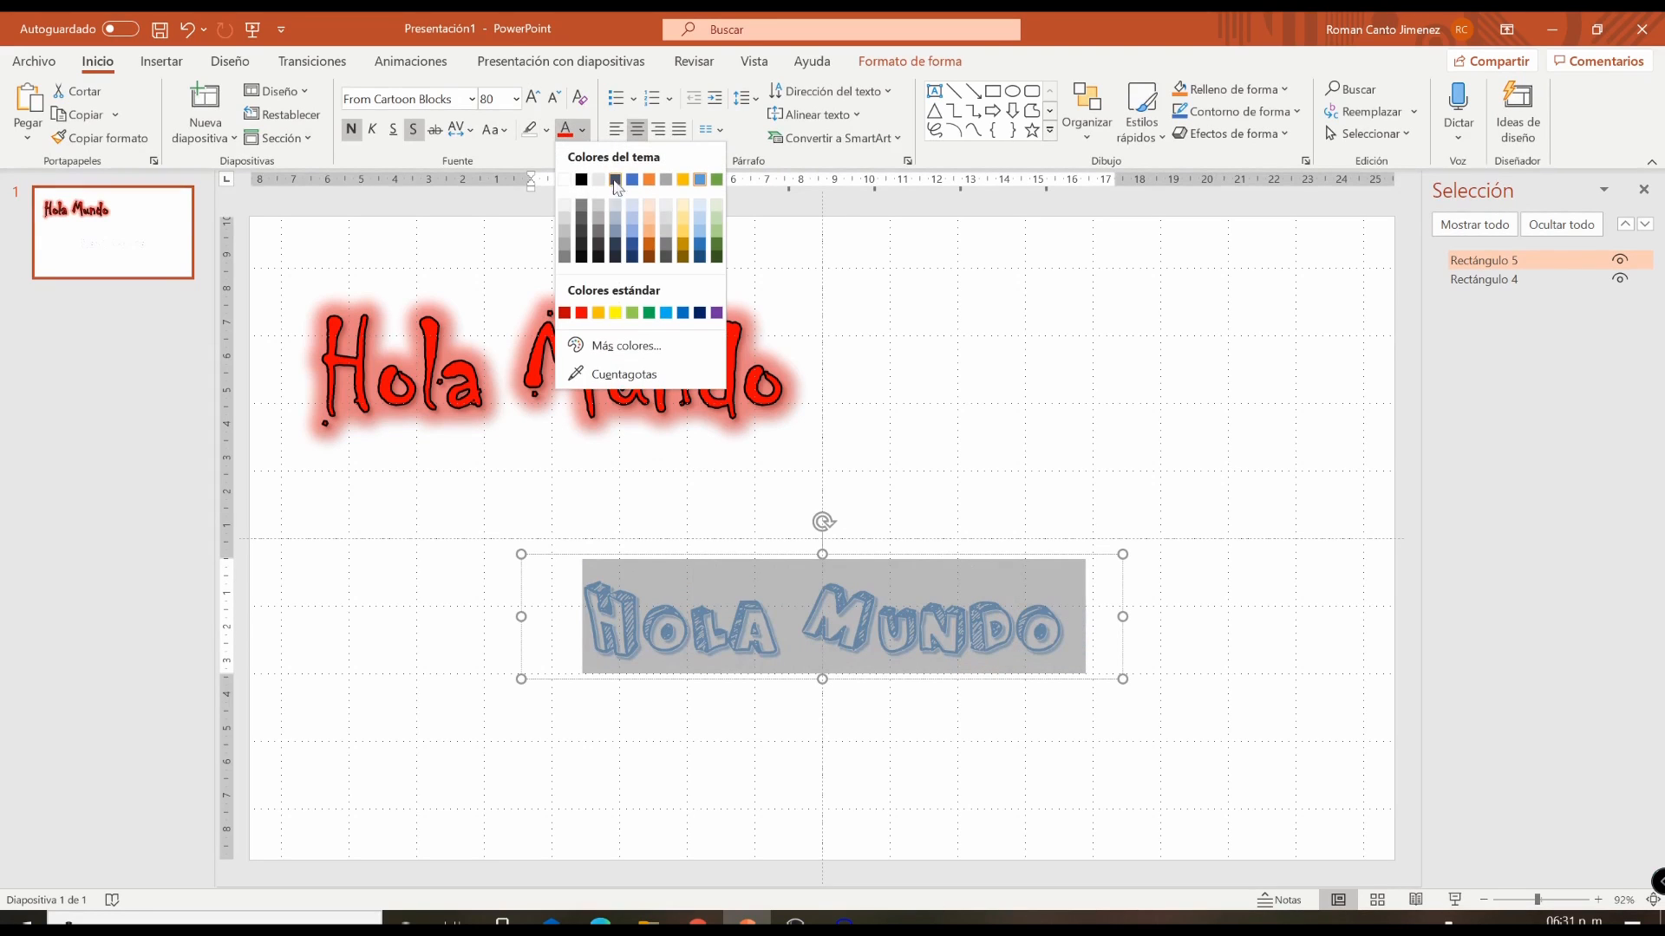
pyautogui.click(668, 312)
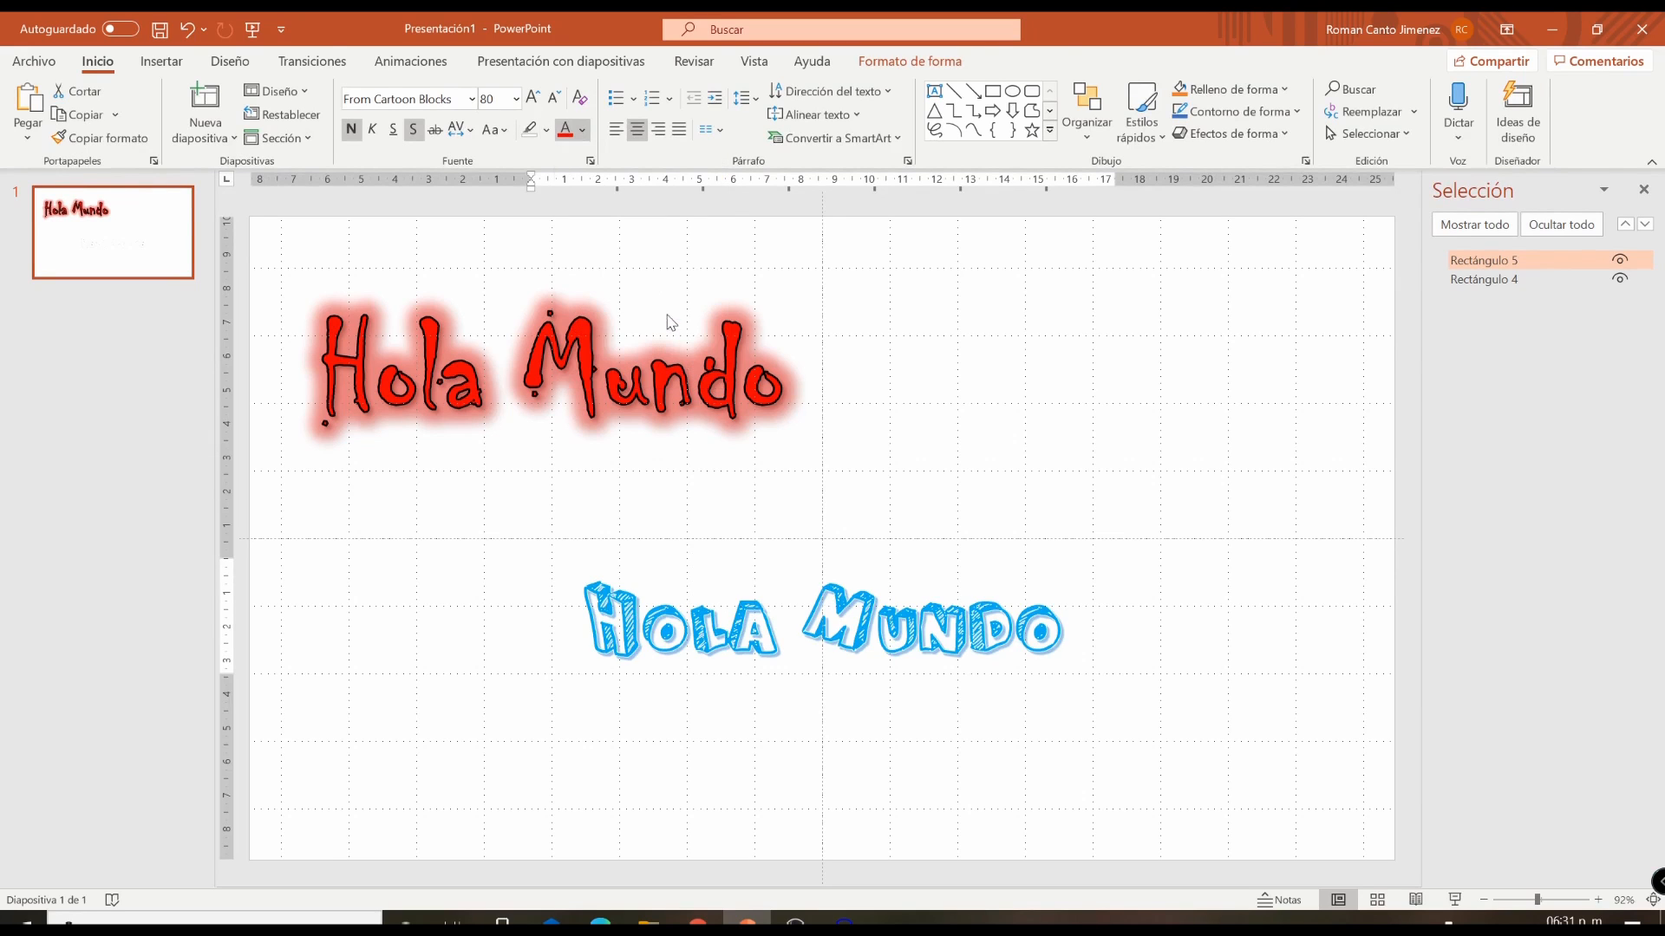
pyautogui.click(1203, 685)
# Set the text outline of the whole lower "Hola Mundo" WordArt to the standard blue.
pyautogui.click(966, 620)
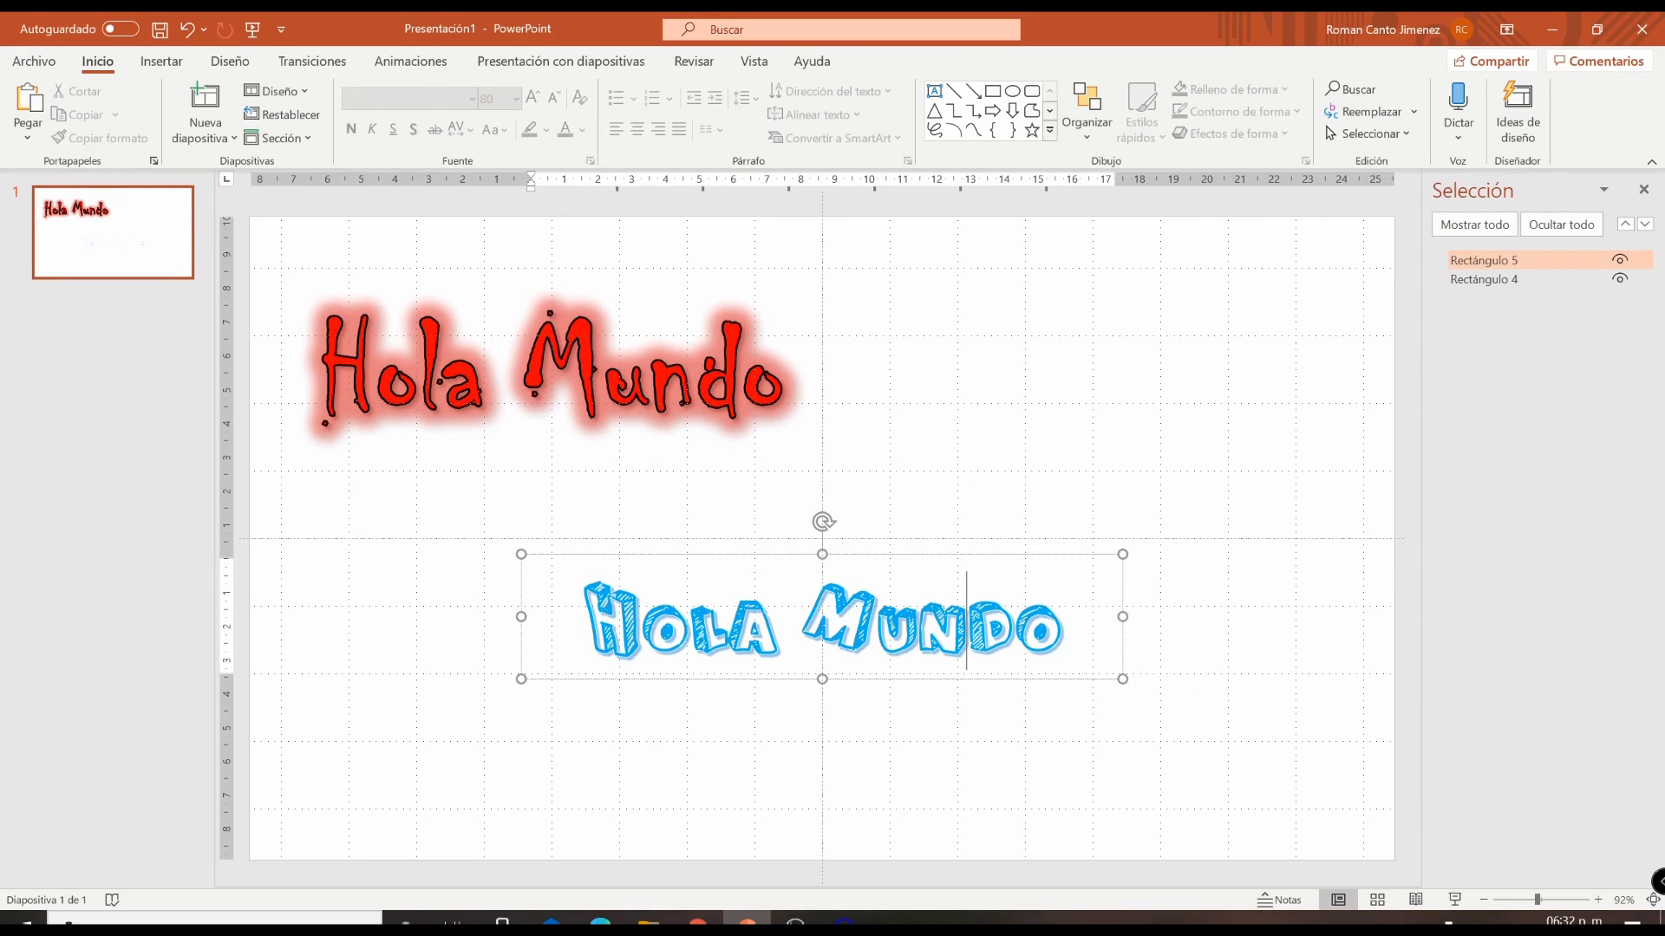
pyautogui.click(1068, 626)
pyautogui.moveTo(1058, 628); pyautogui.dragTo(597, 636)
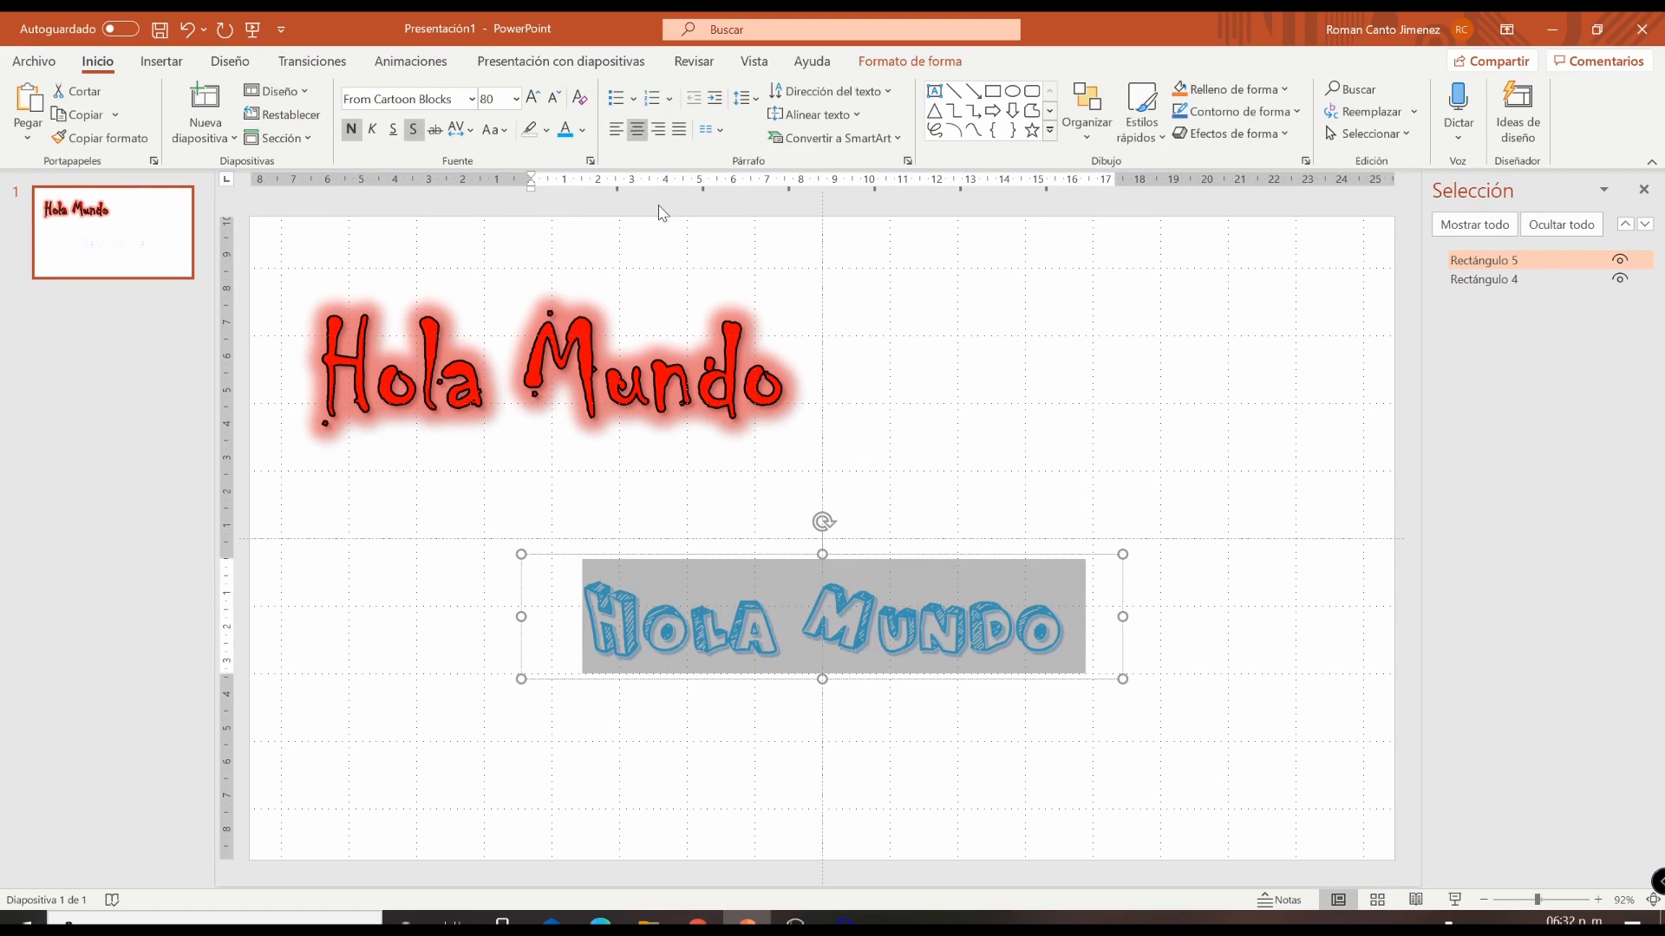
pyautogui.click(910, 60)
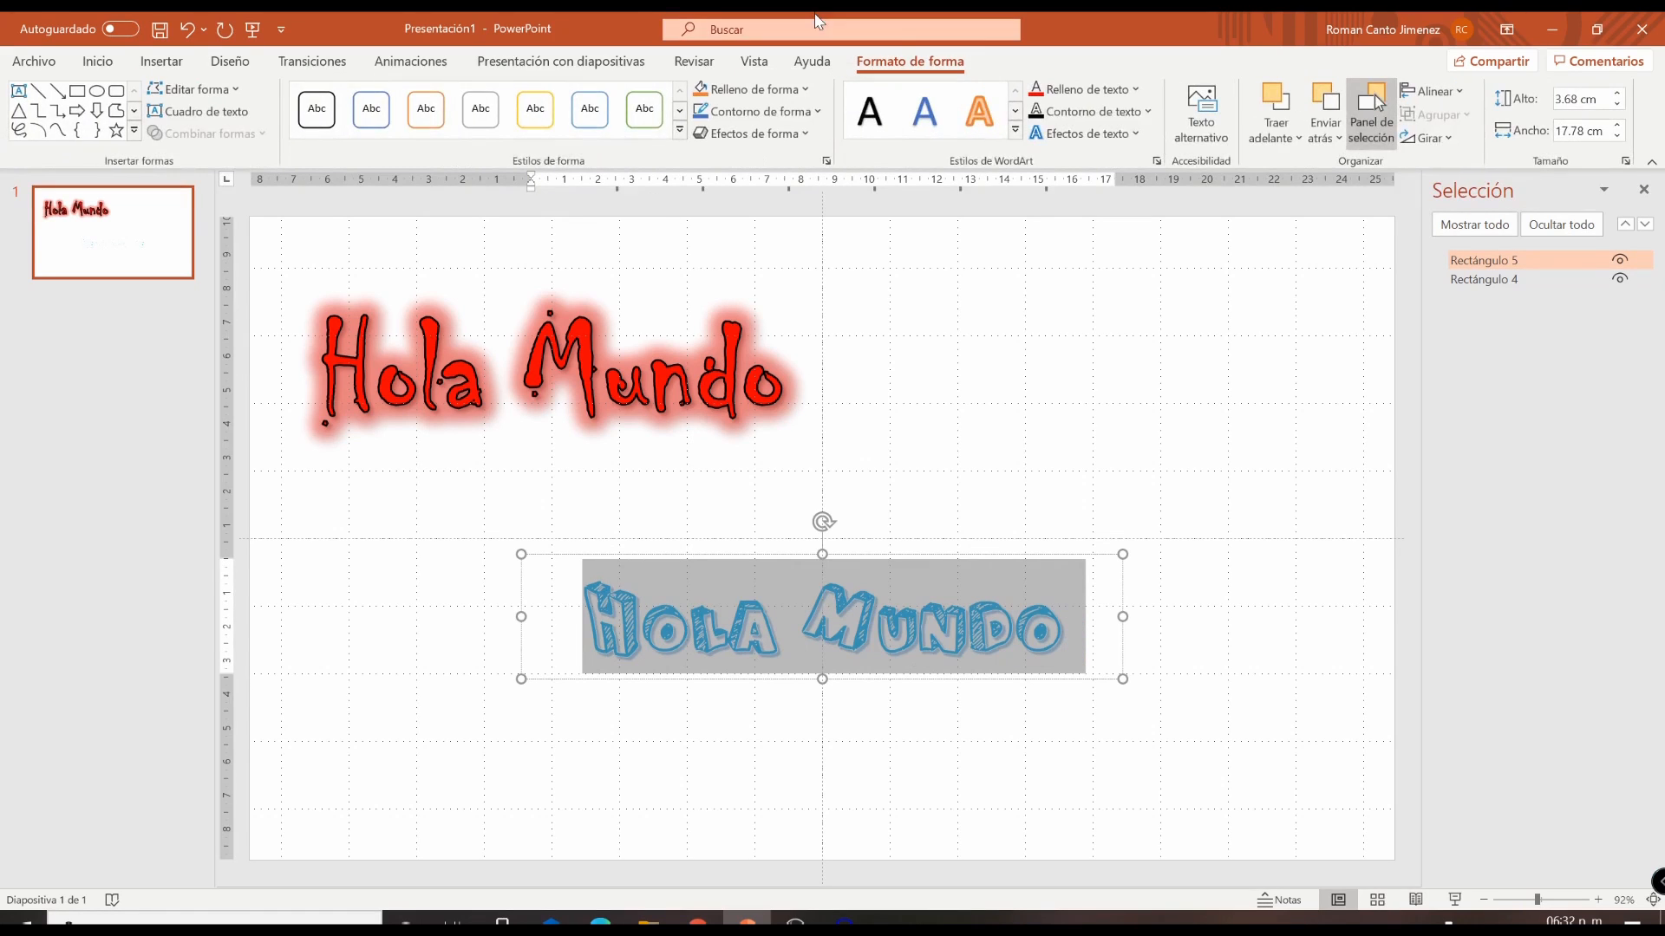
pyautogui.click(1135, 89)
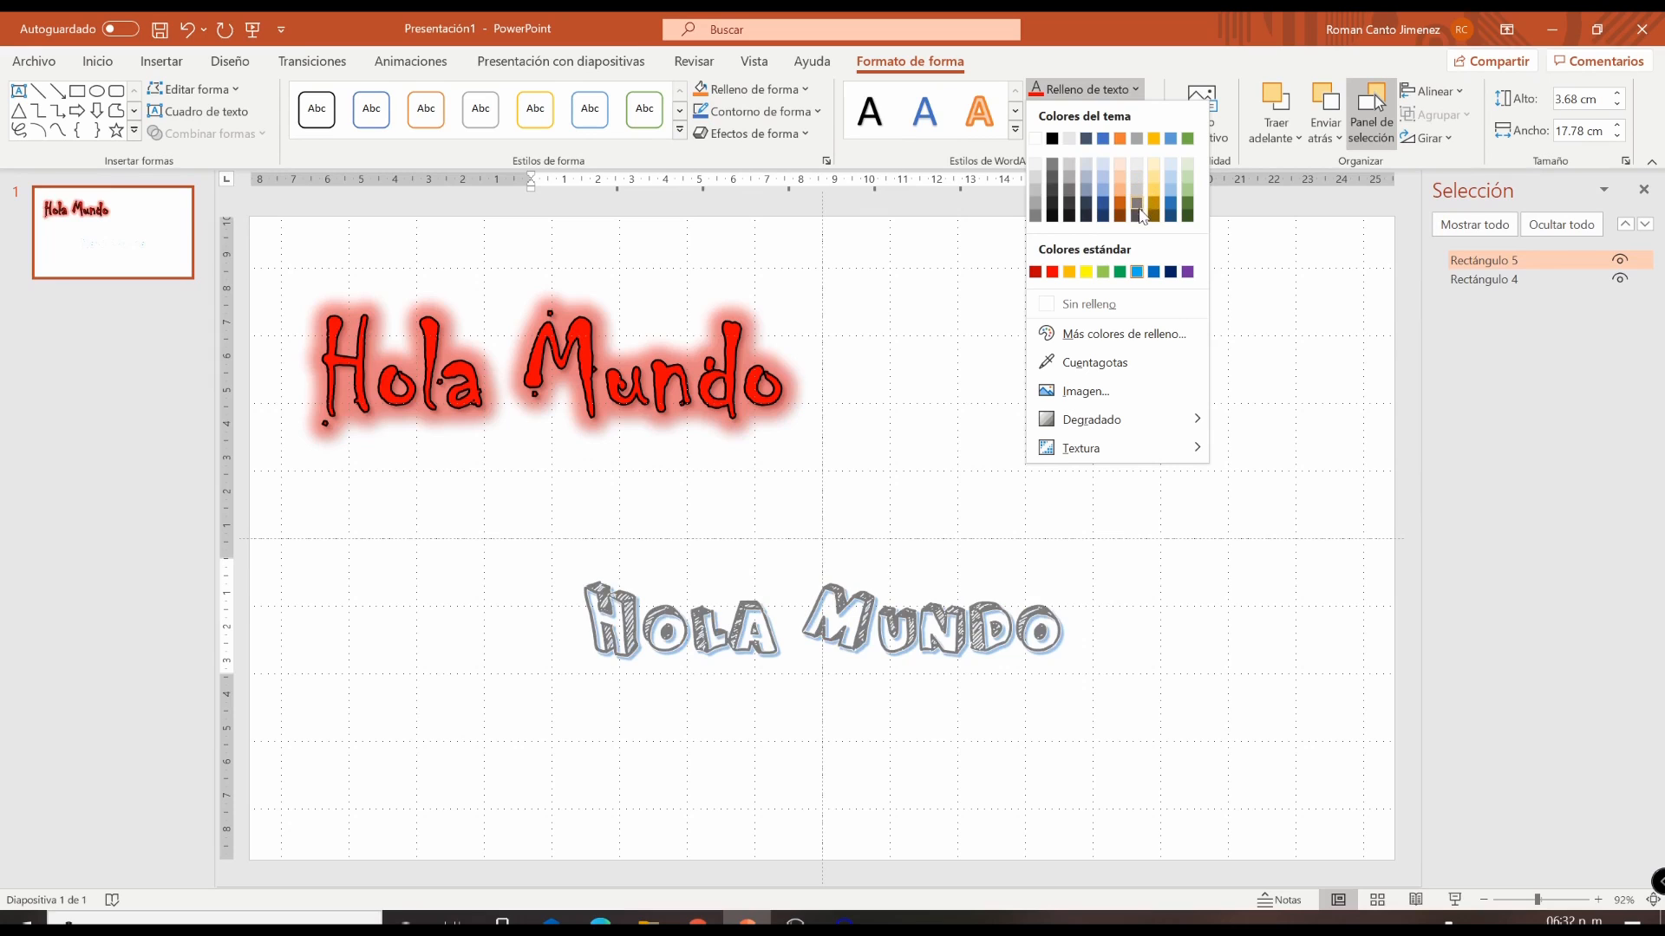
pyautogui.click(965, 249)
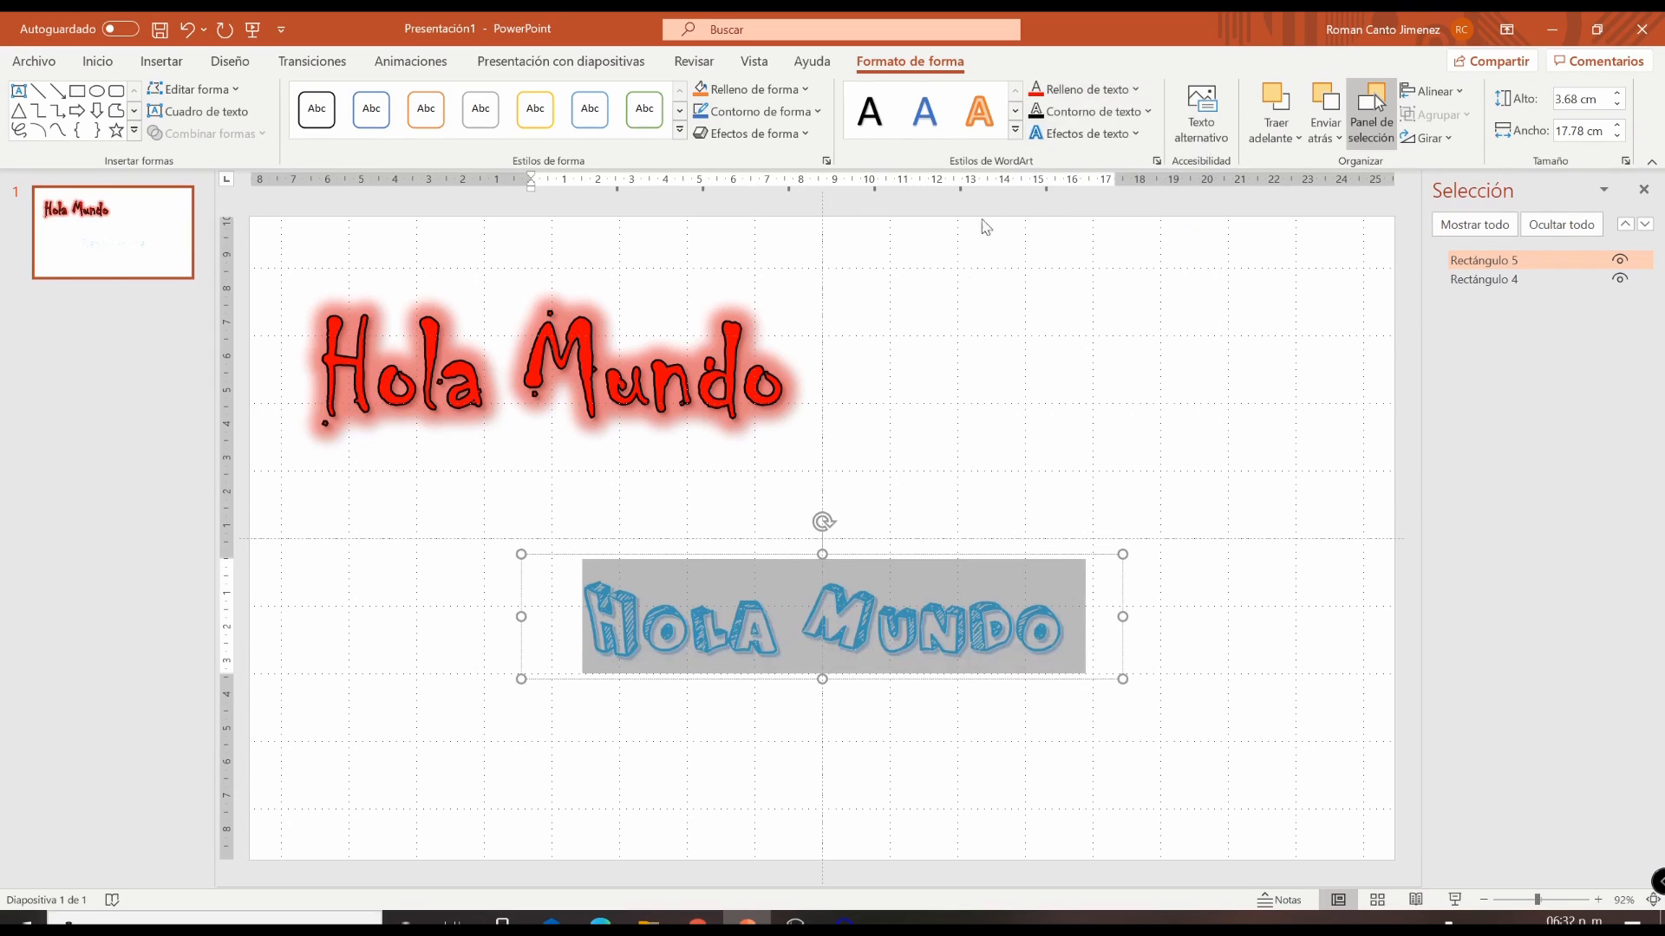
pyautogui.click(1152, 114)
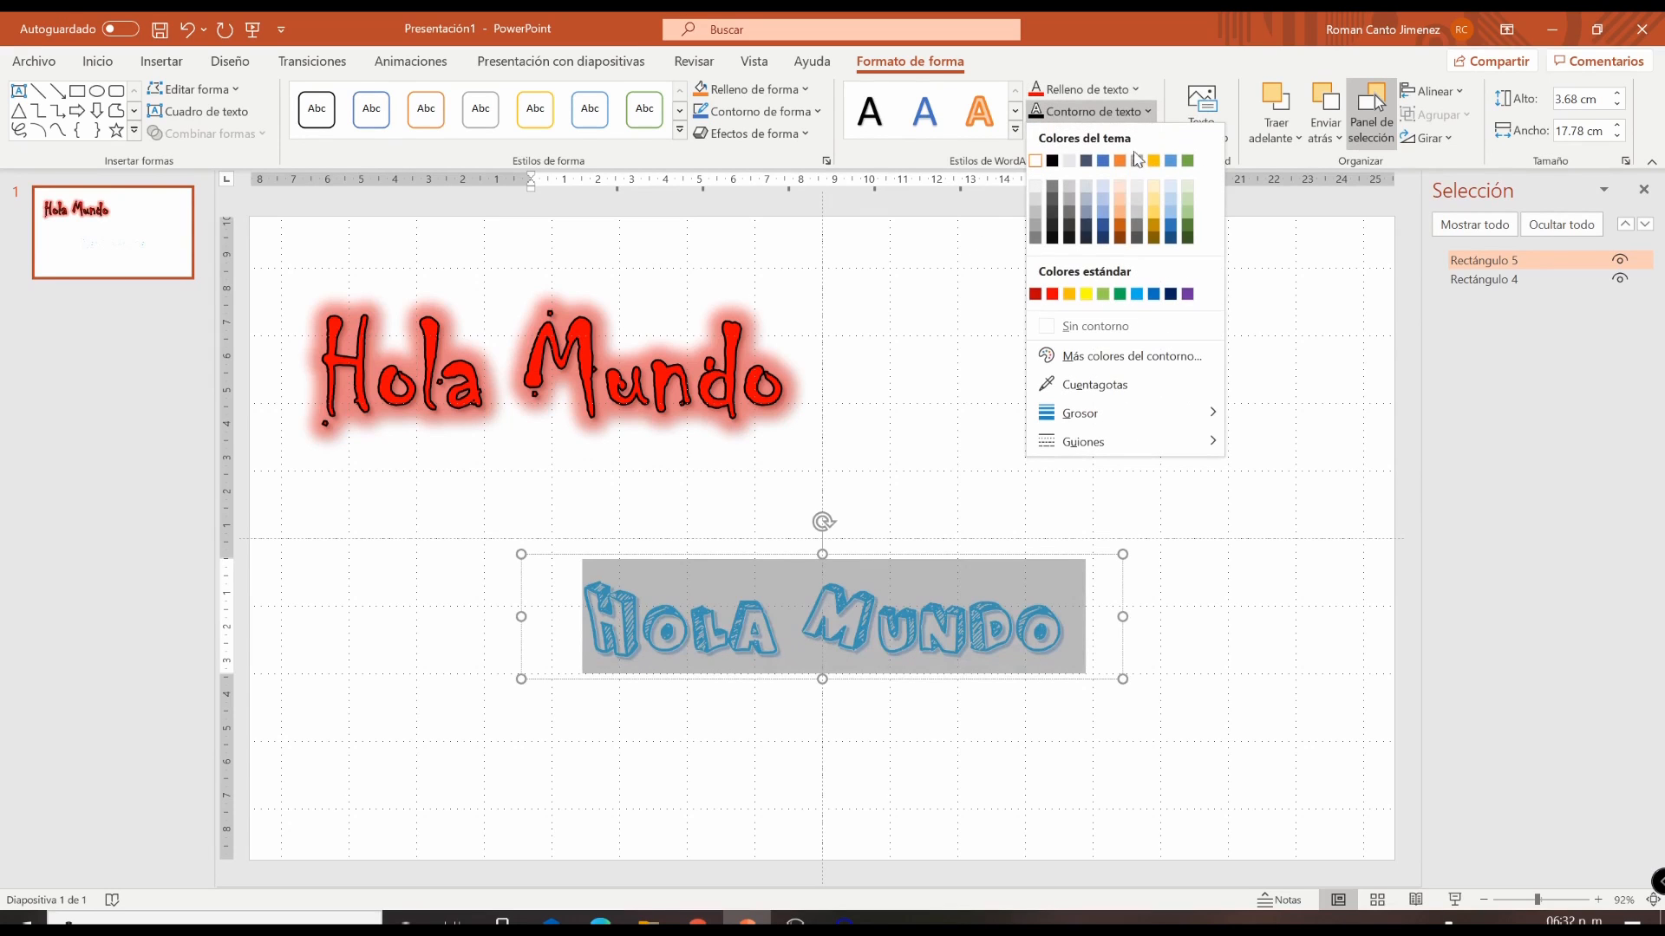
pyautogui.click(1154, 294)
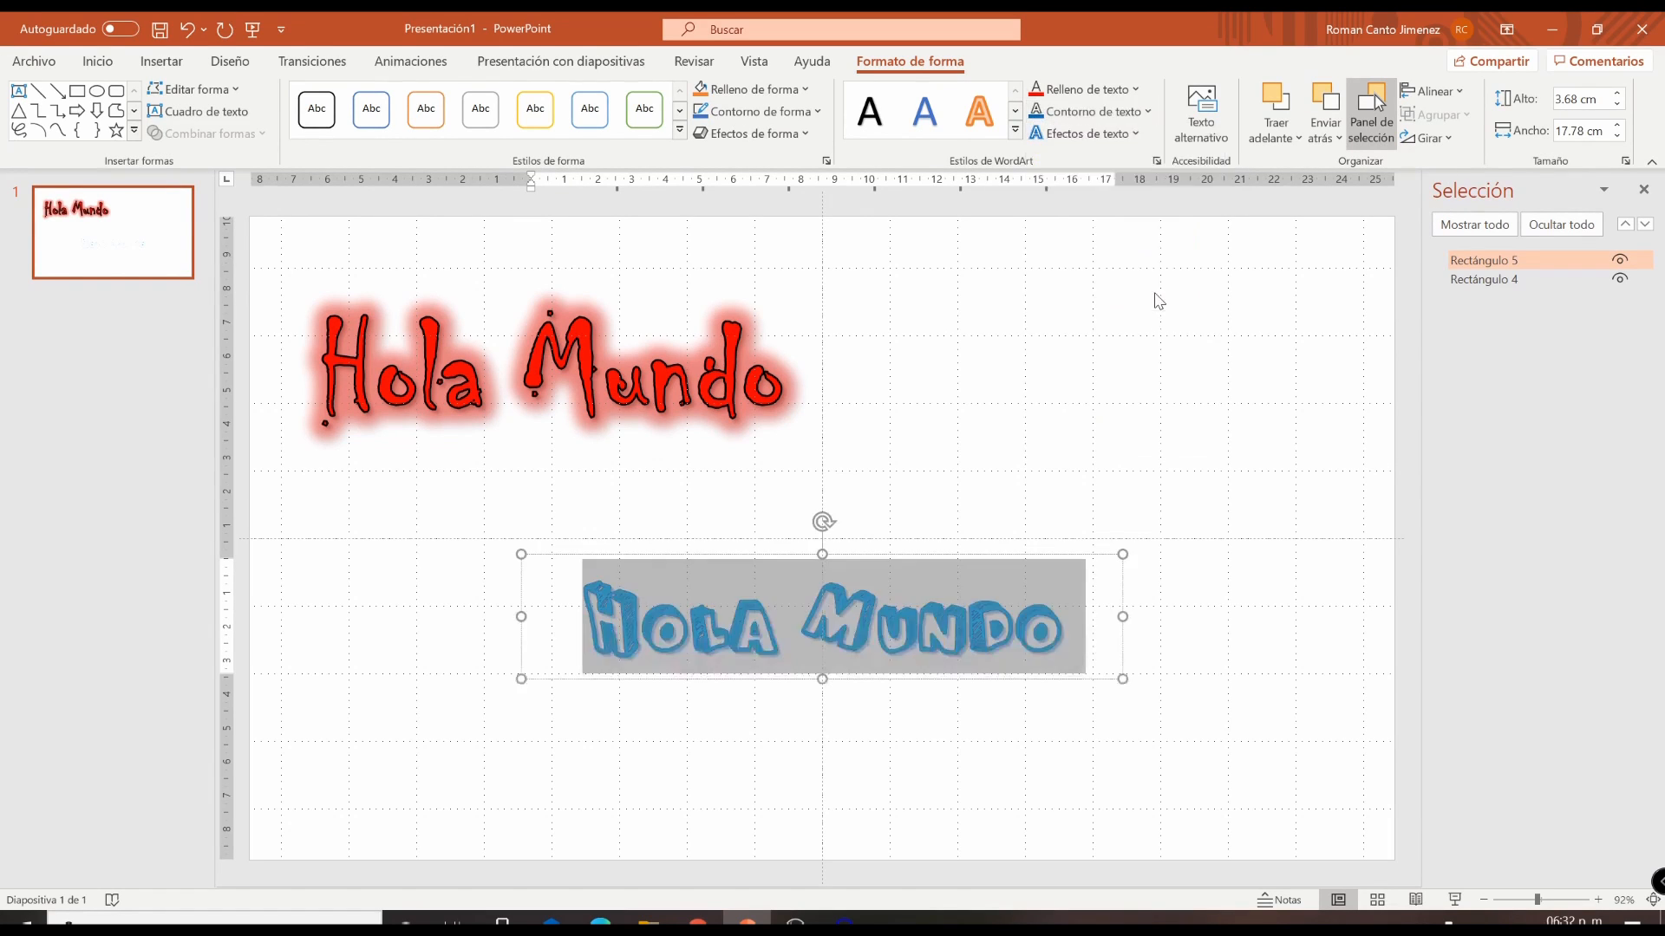
pyautogui.click(995, 413)
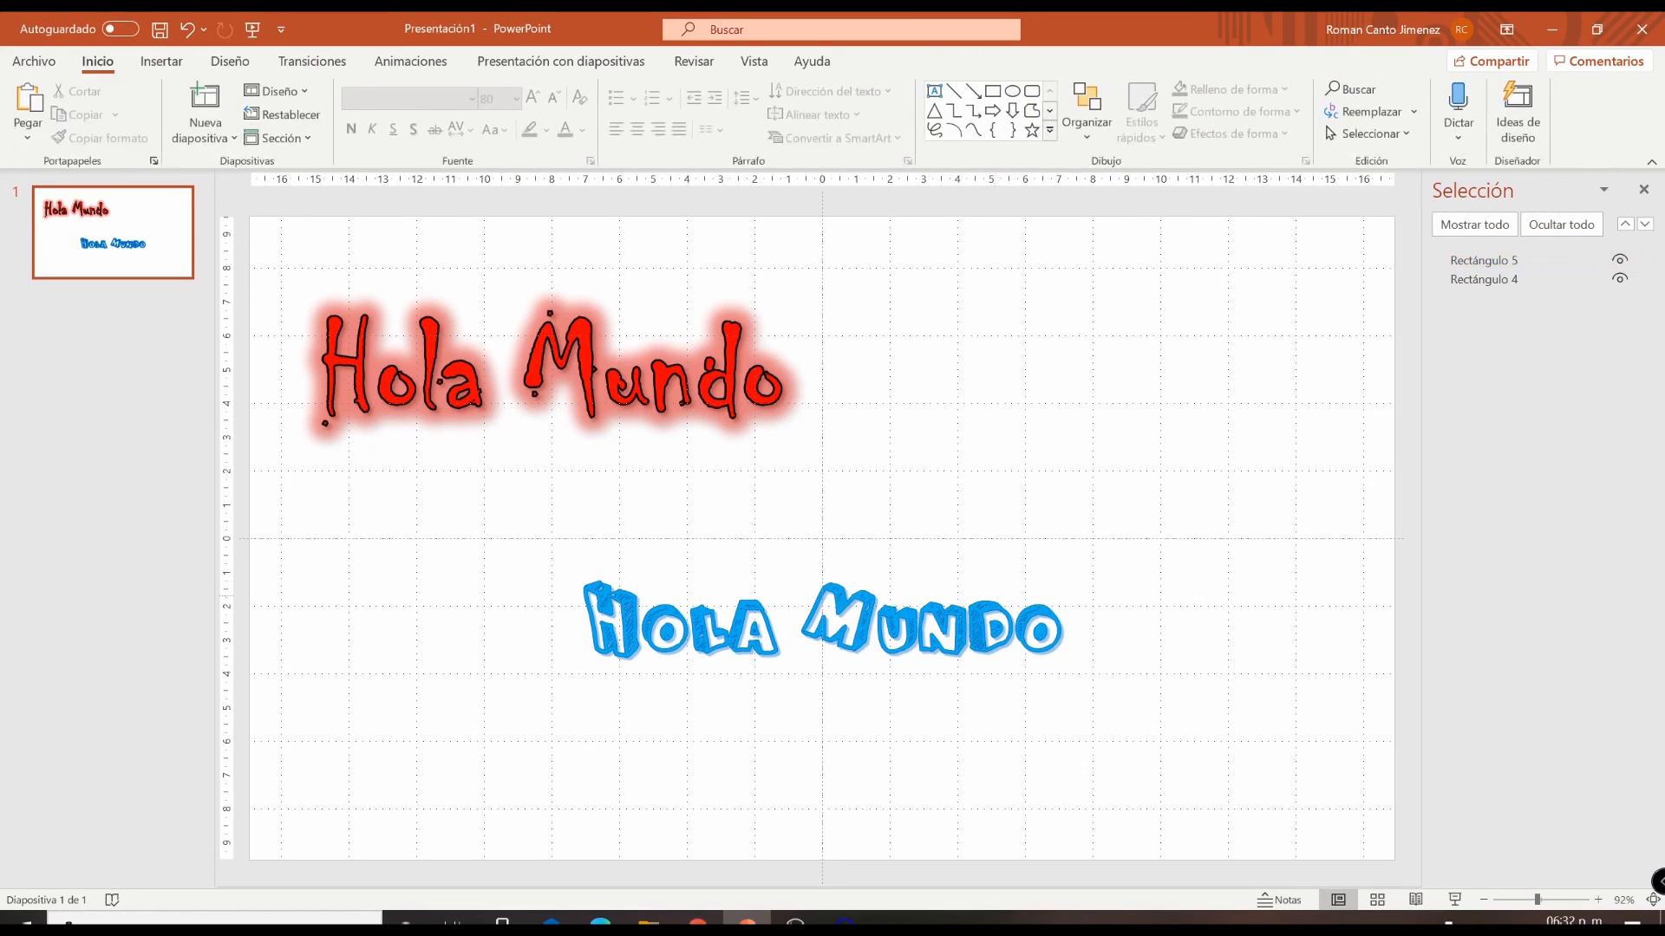
# Move the blue "Hola Mundo" WordArt up to the right half of the slide, beside the red one.
pyautogui.click(687, 620)
pyautogui.moveTo(1067, 622); pyautogui.dragTo(574, 628)
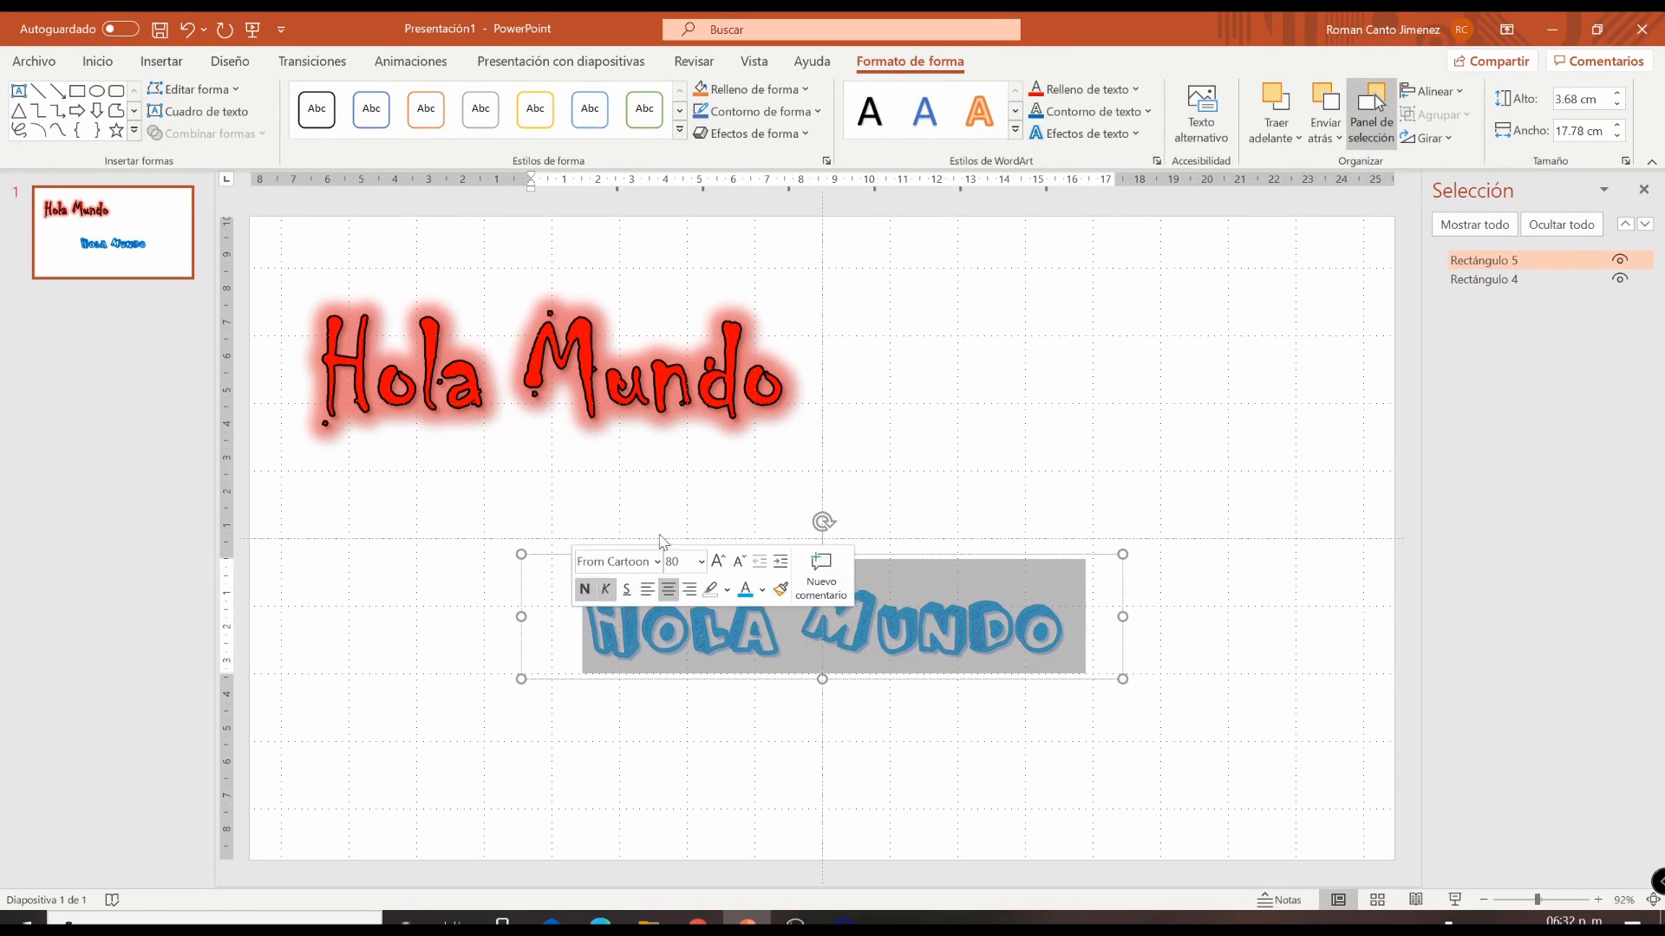
pyautogui.moveTo(716, 560); pyautogui.dragTo(973, 389)
# Examine the text effects for the blue WordArt: shadow, reflection, glow, bevel, 3D rotation and transform.
pyautogui.click(1139, 132)
pyautogui.moveTo(1121, 151)
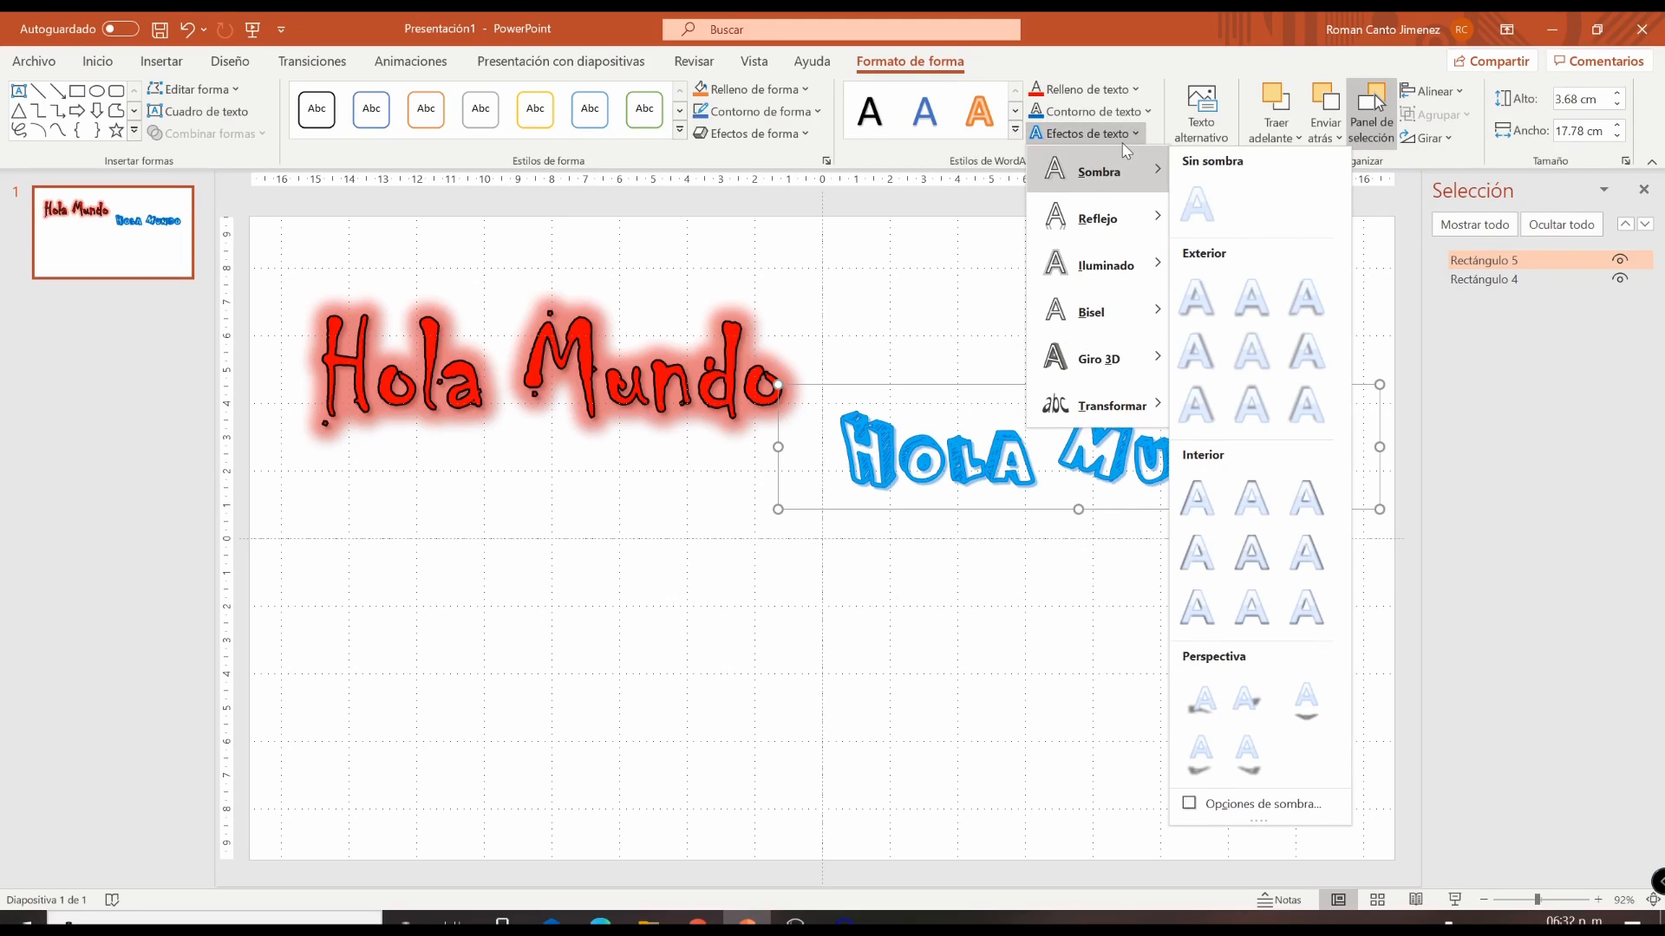
pyautogui.moveTo(1123, 232)
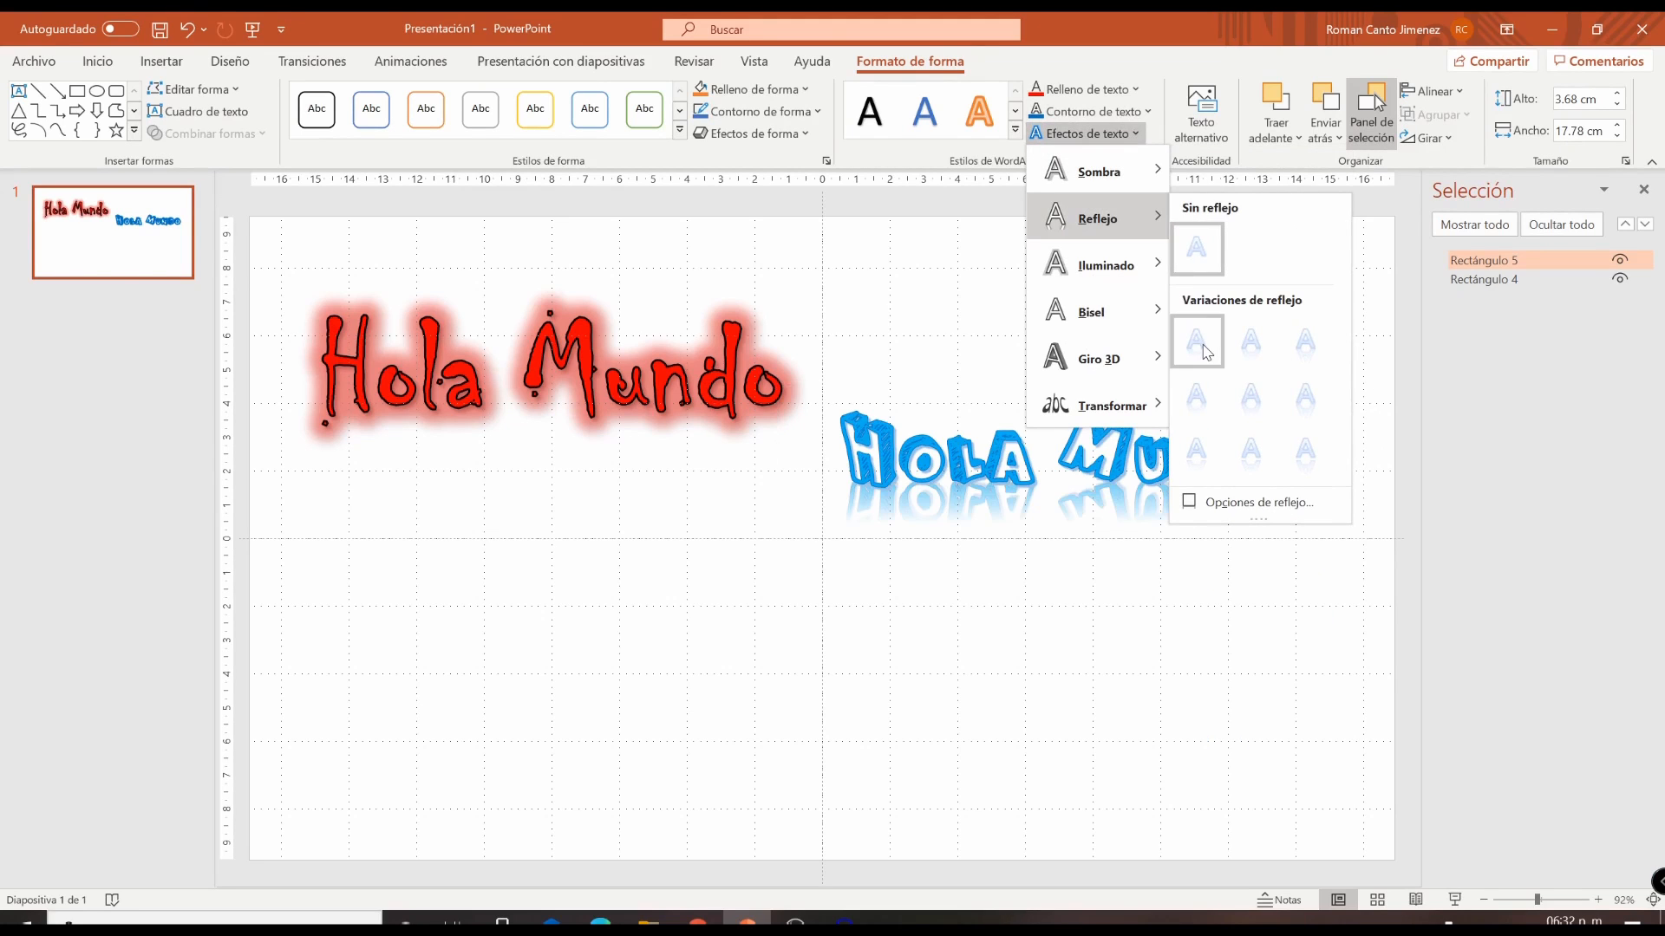
pyautogui.moveTo(1127, 269)
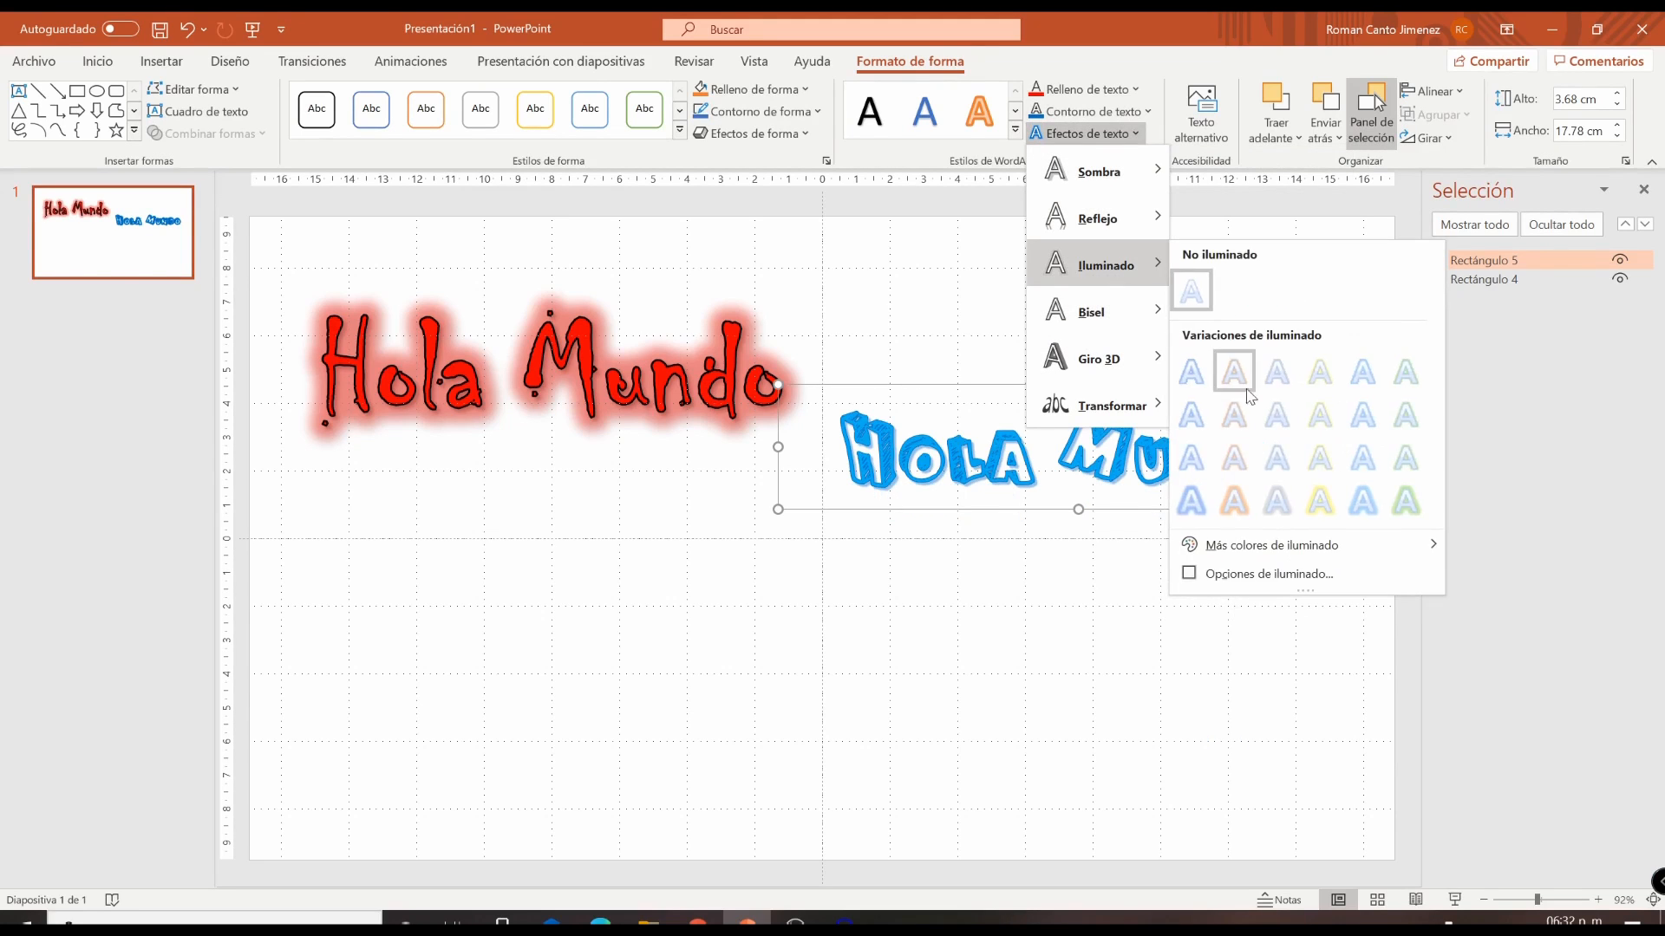
pyautogui.moveTo(1097, 310)
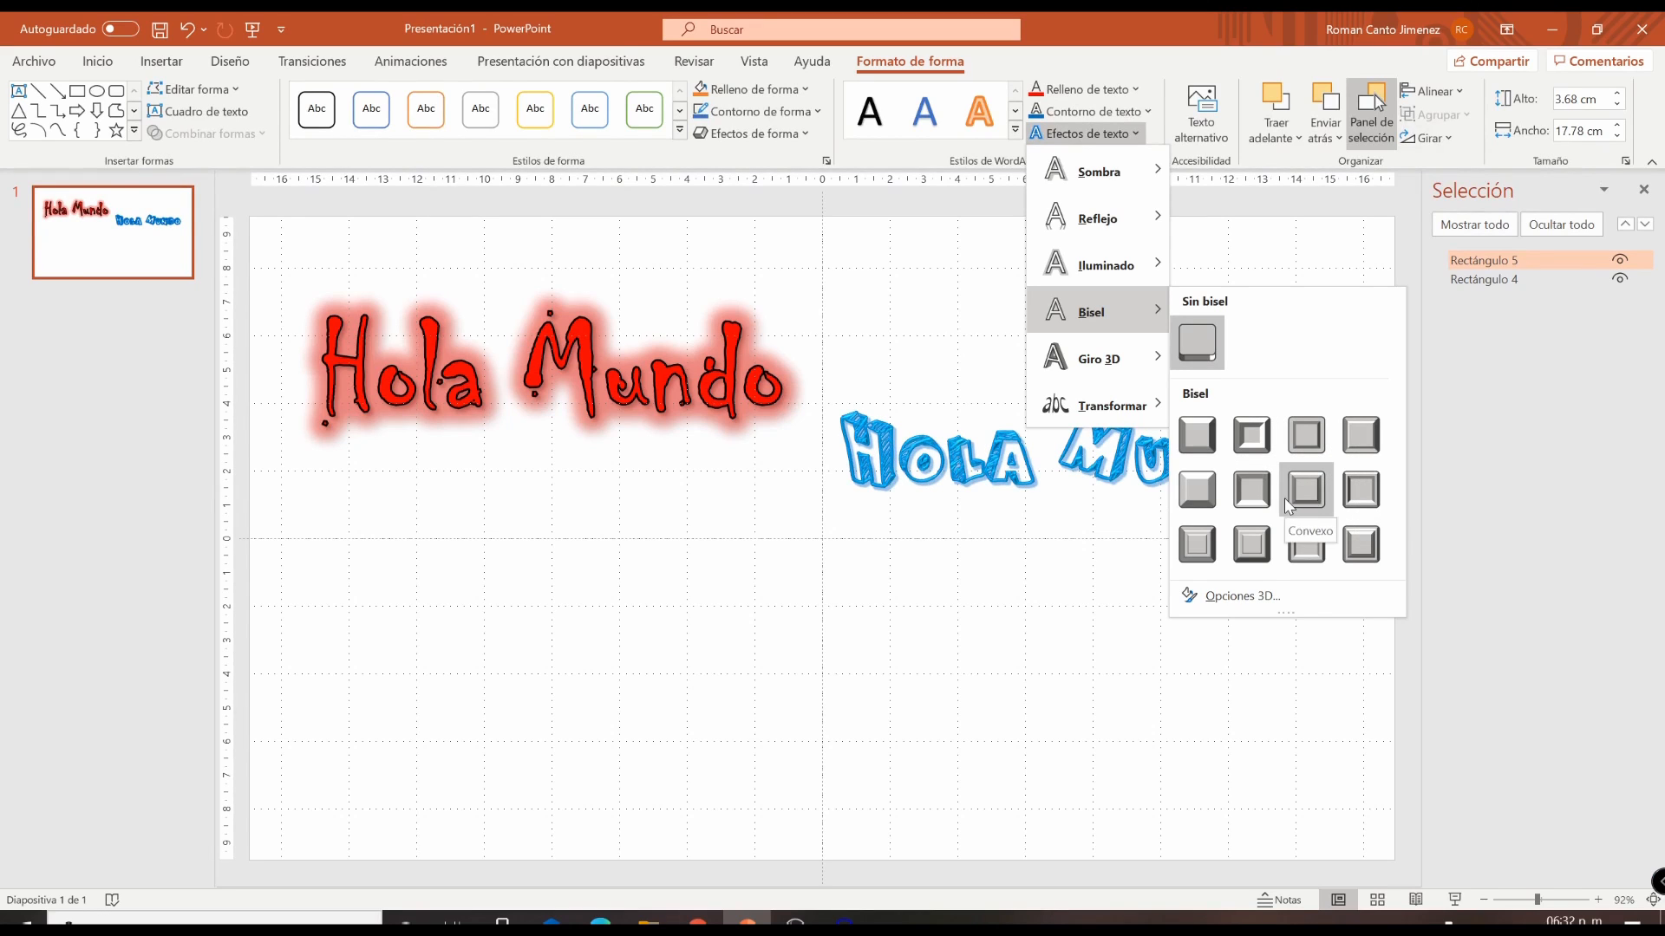
pyautogui.moveTo(1100, 362)
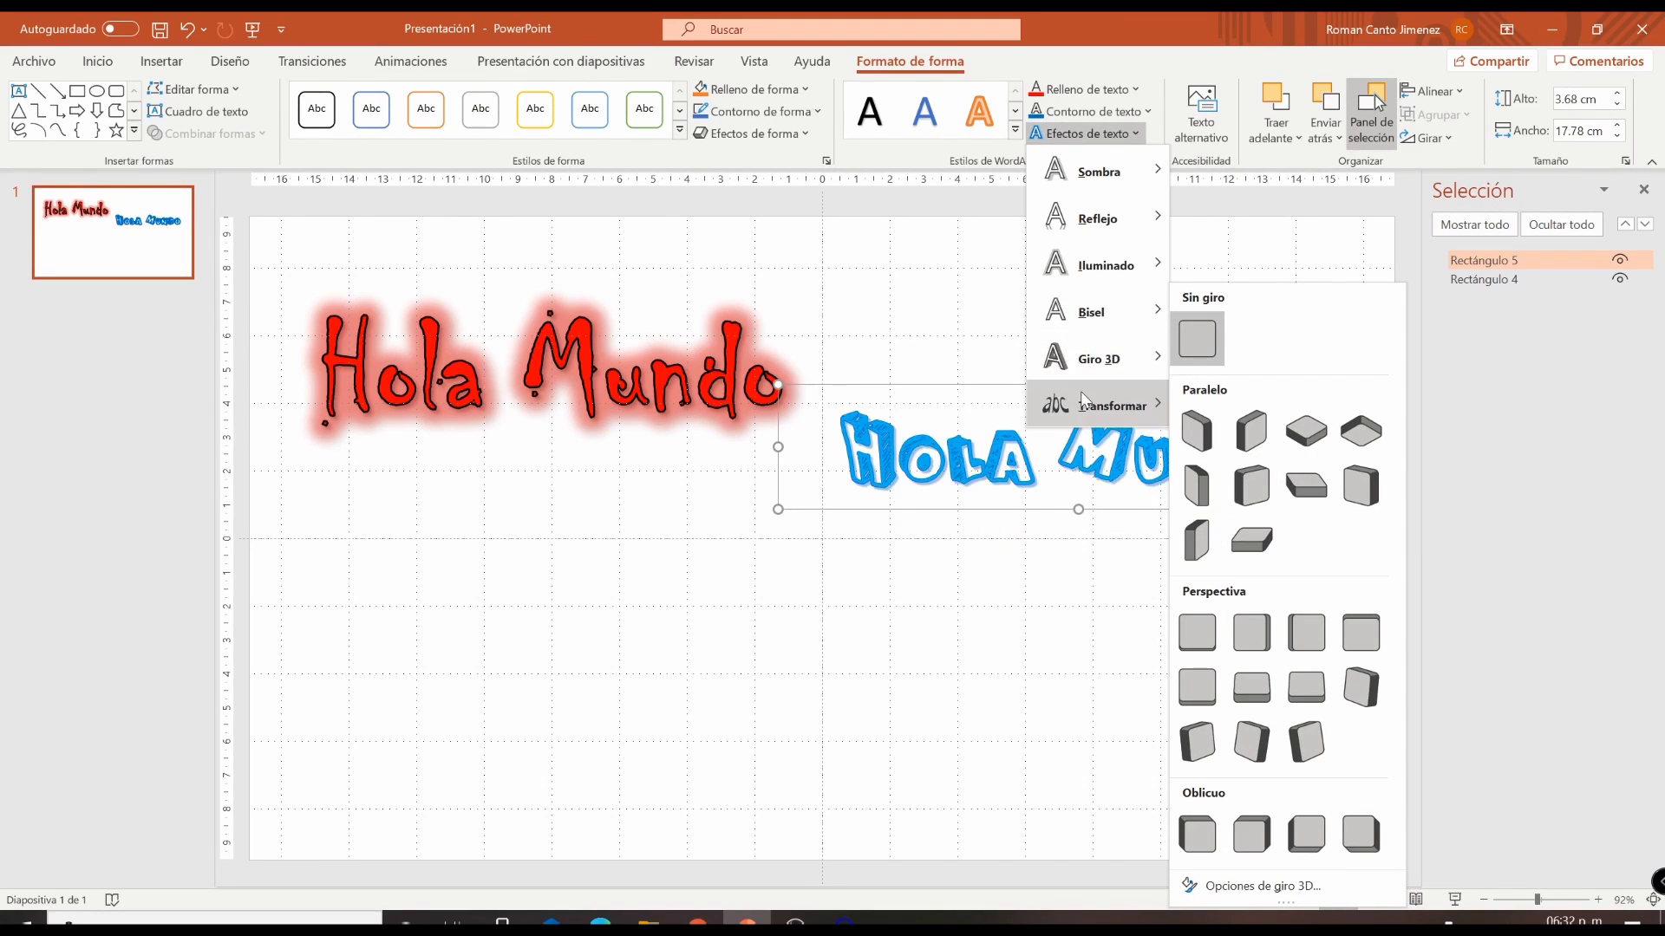
pyautogui.moveTo(1088, 401)
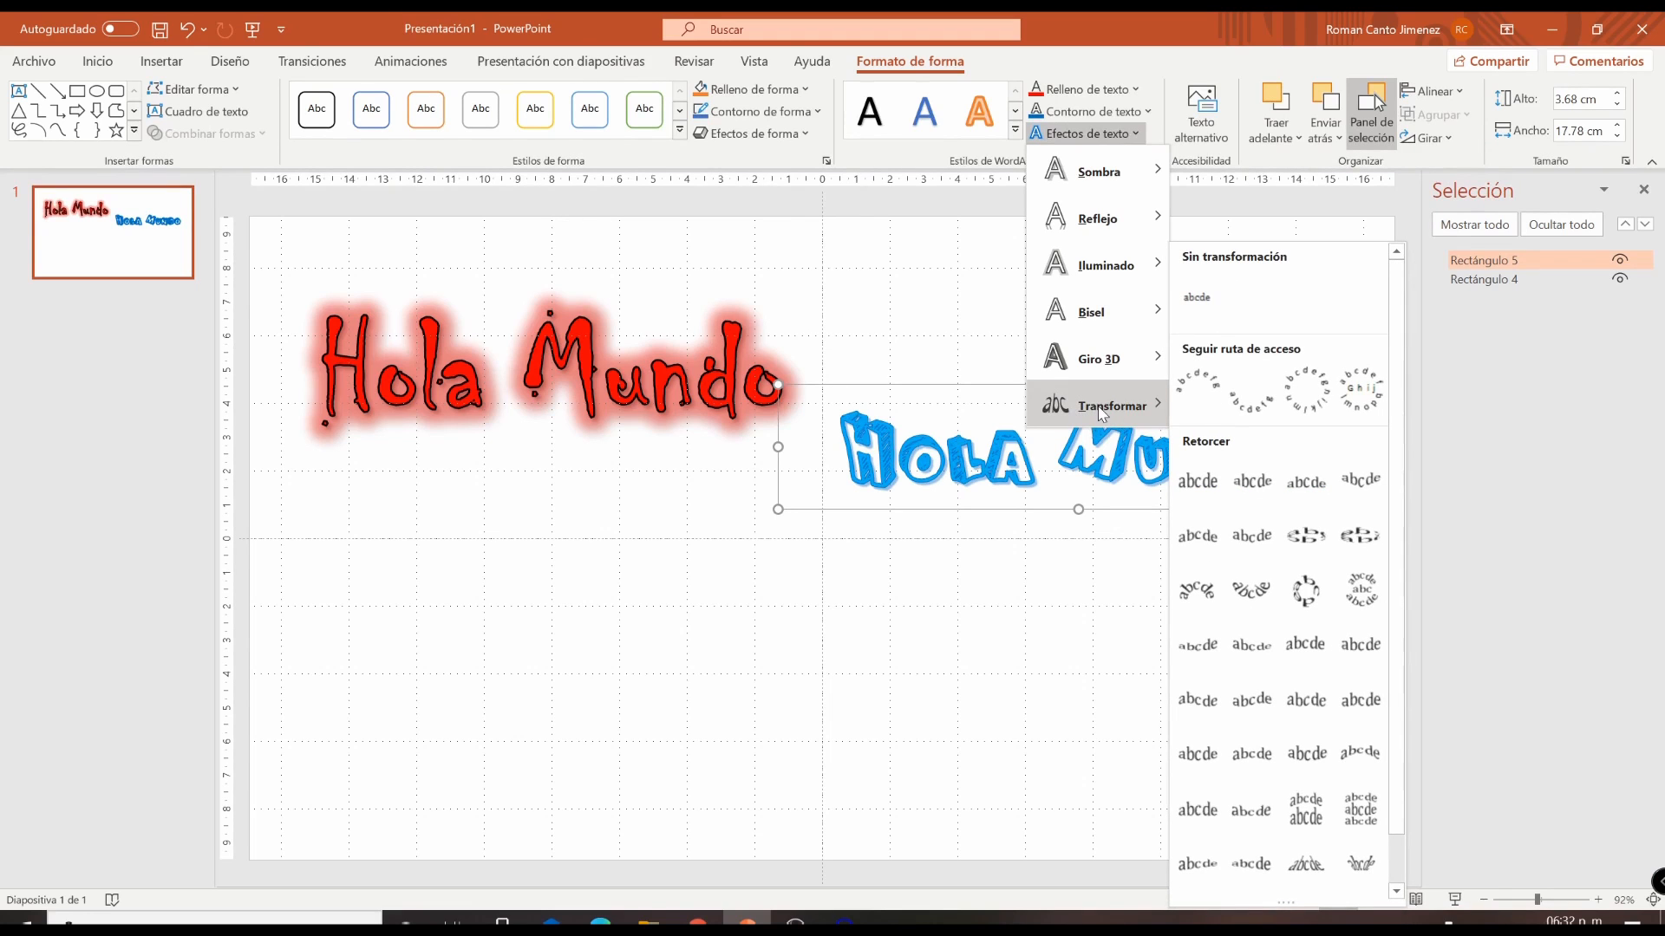
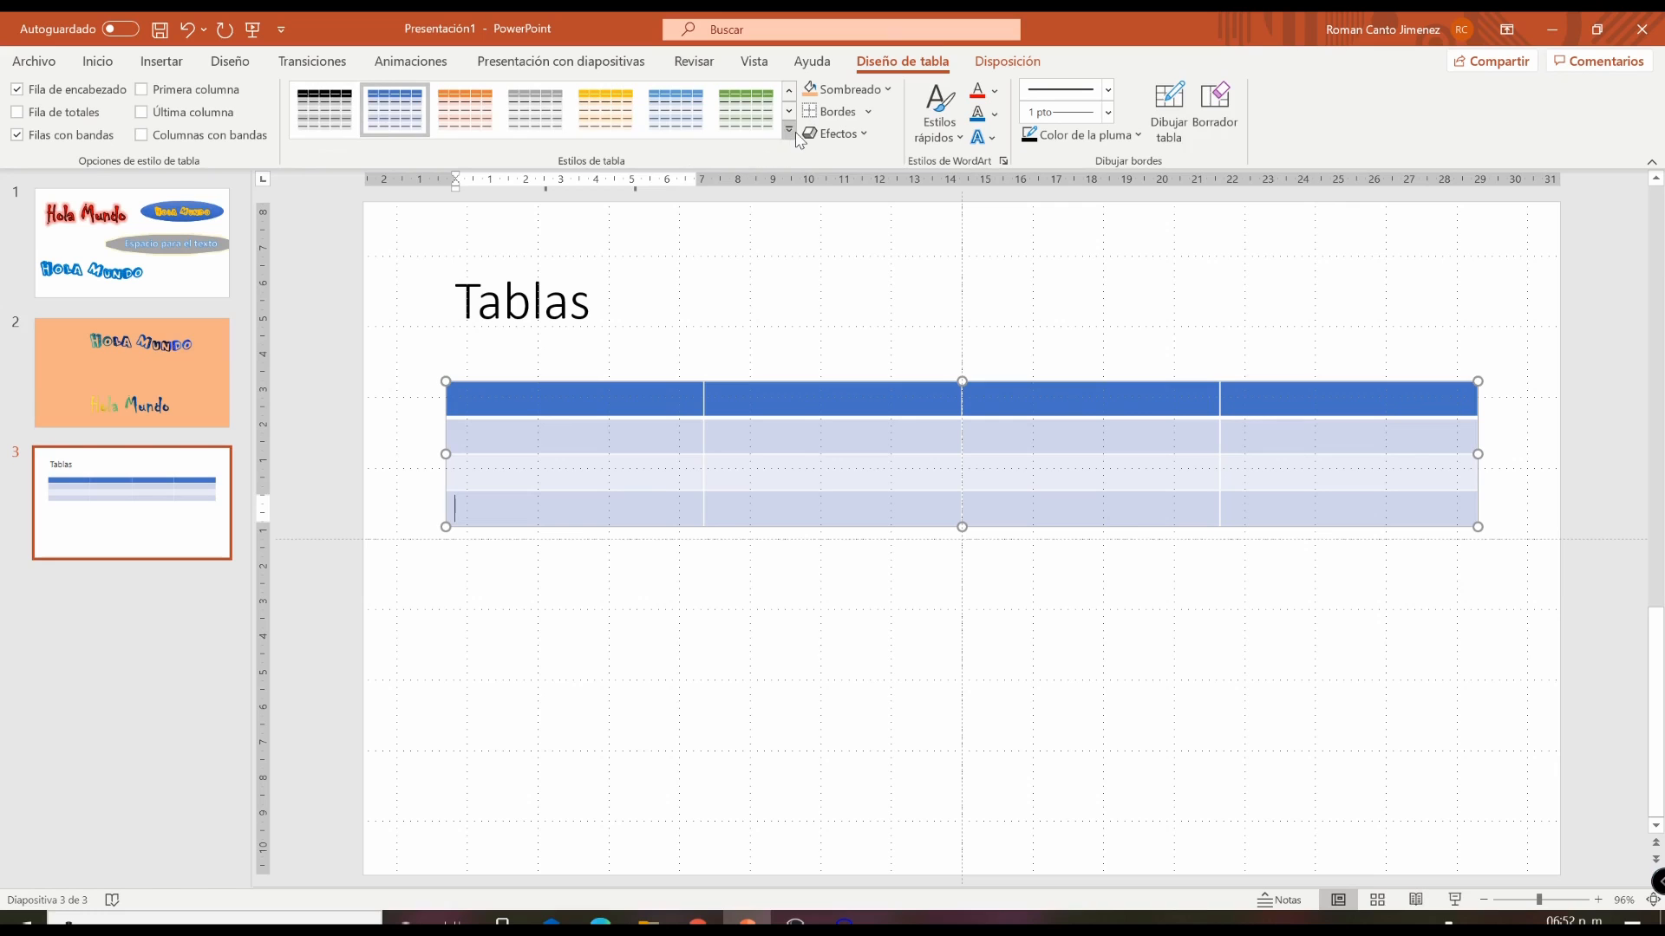
# Browse the light, medium and dark table styles, previewing some on the blue table of the "Tablas" slide.
pyautogui.scroll(-1, 815, 291)
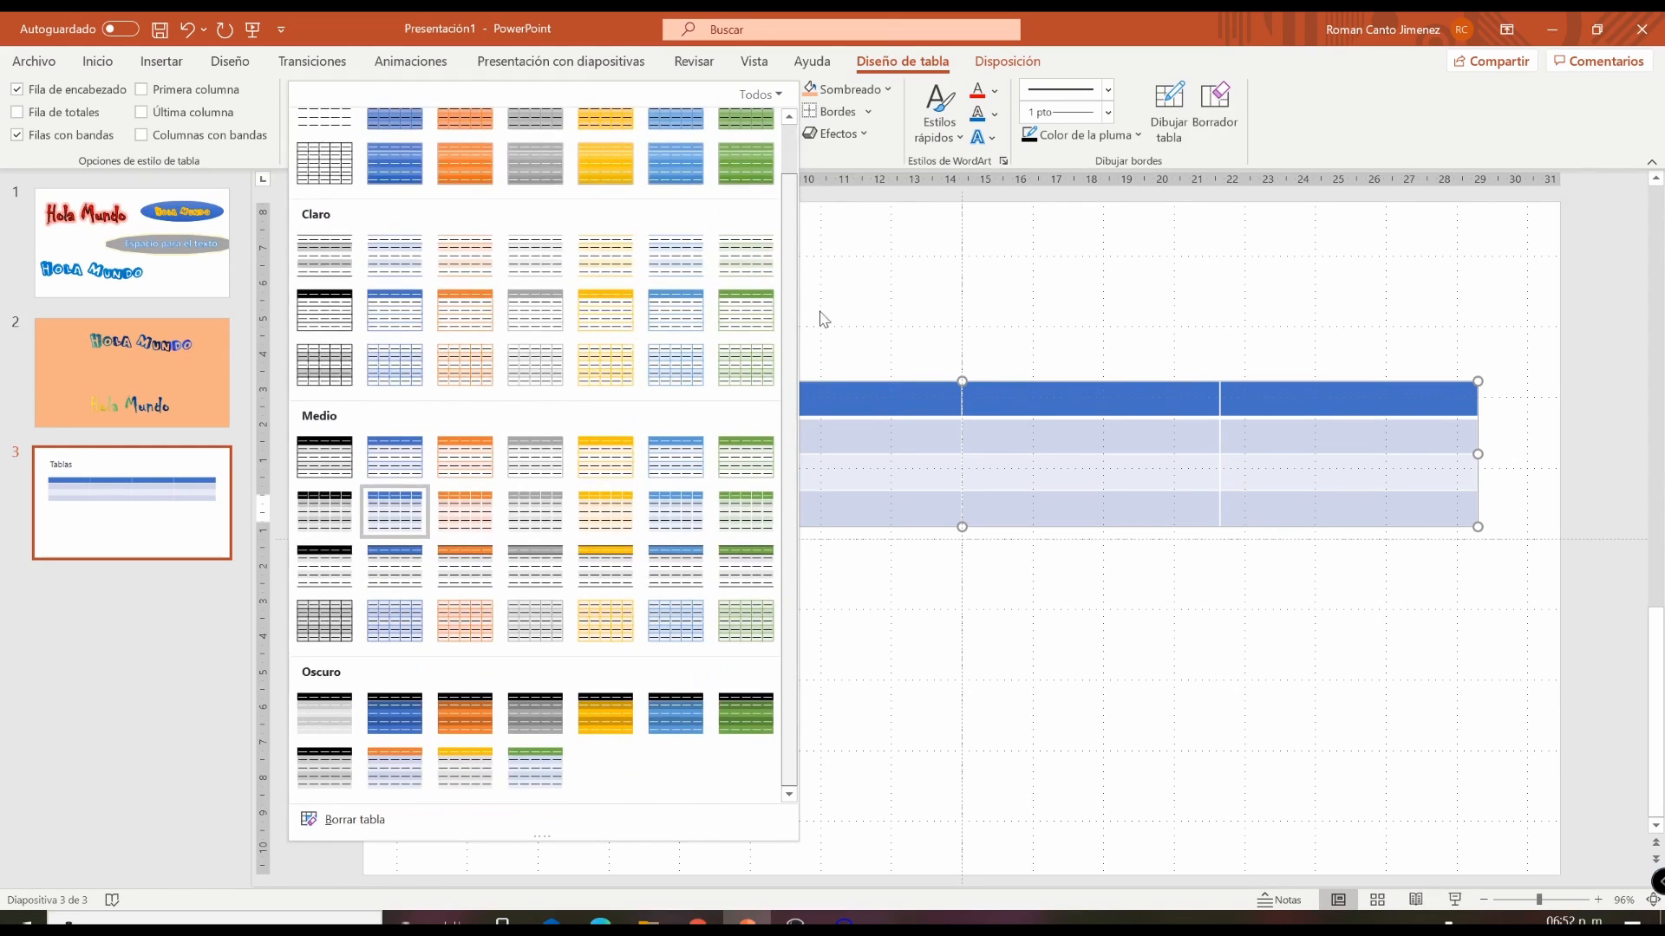
pyautogui.scroll(1, 821, 324)
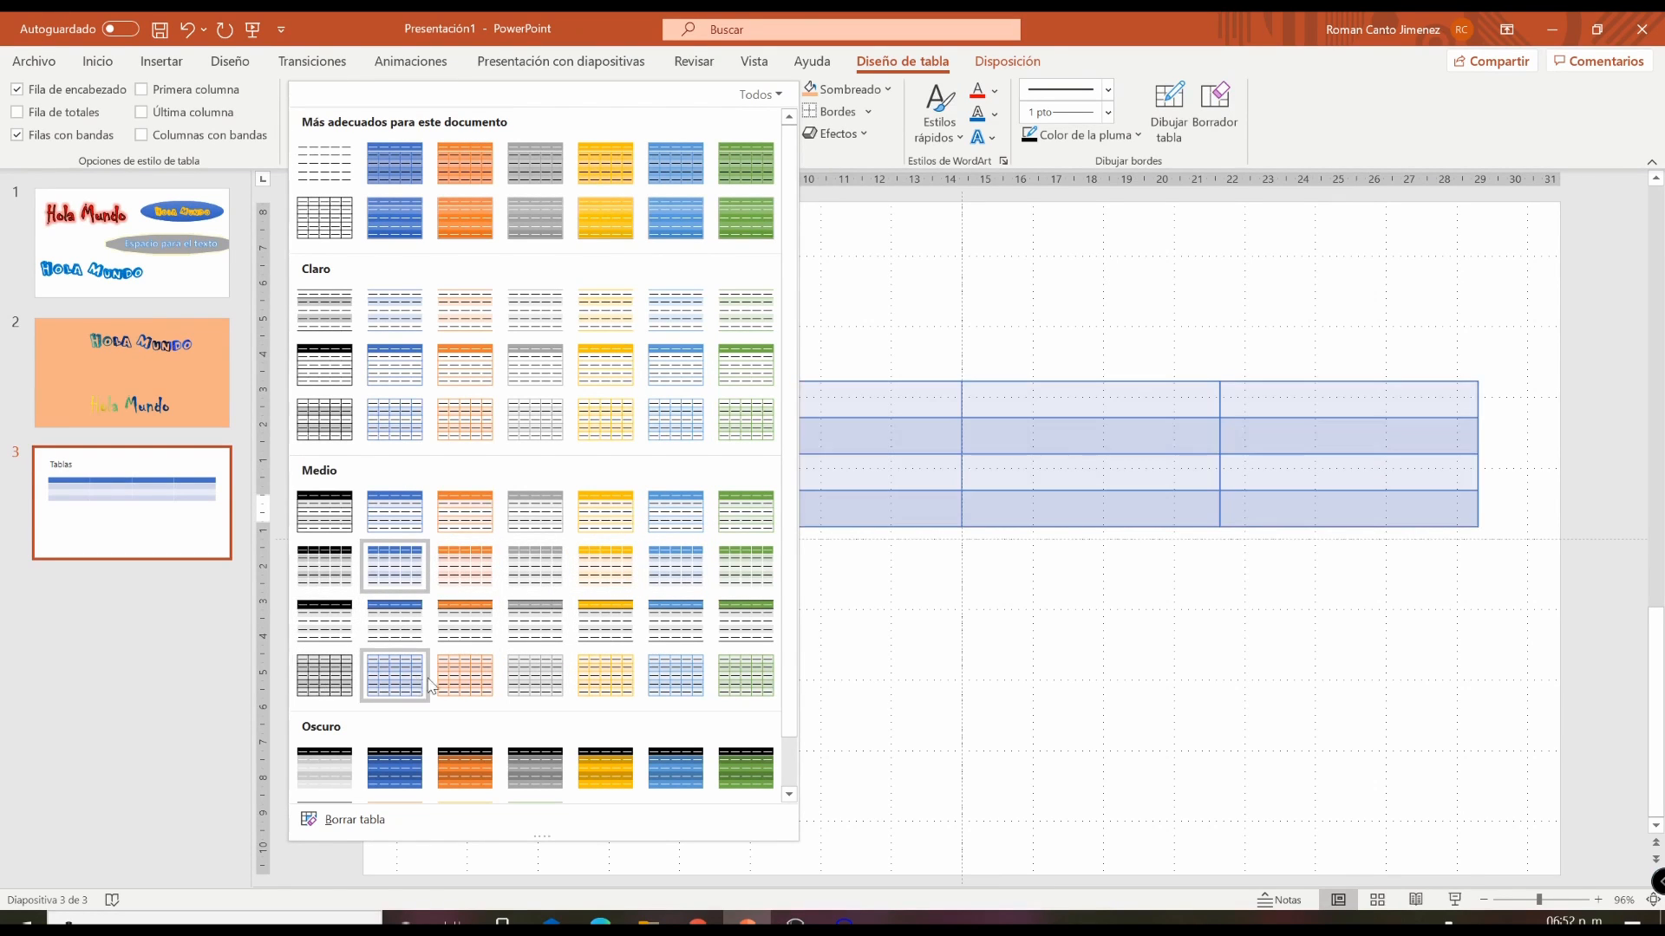
pyautogui.scroll(-1, 748, 763)
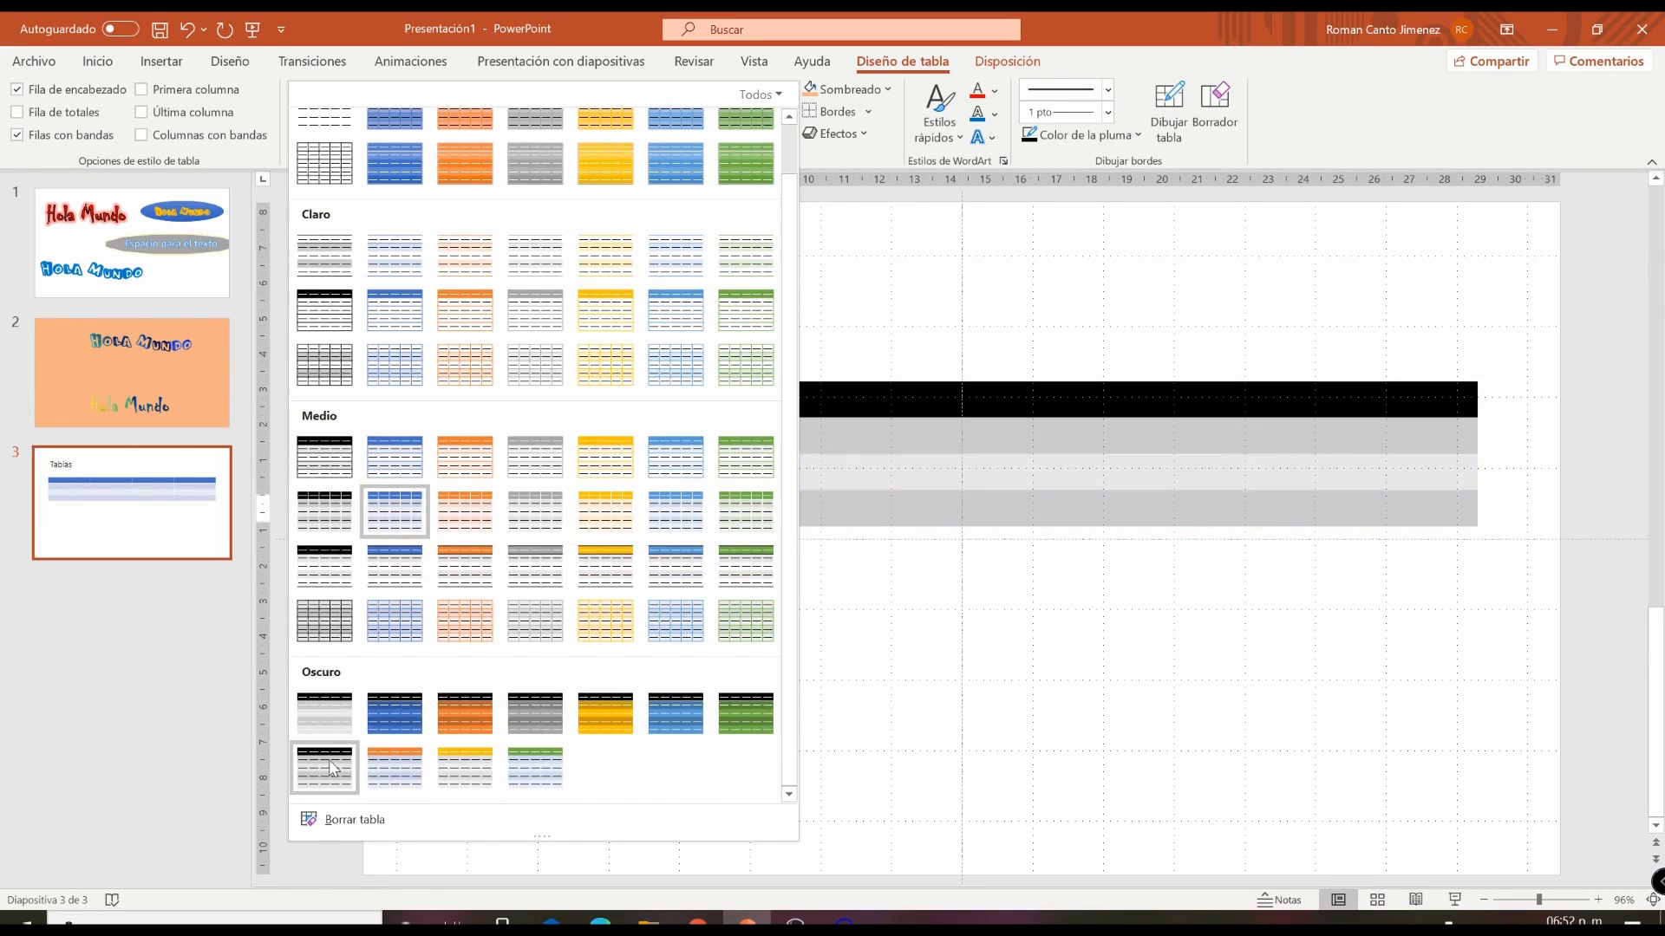
pyautogui.click(1021, 500)
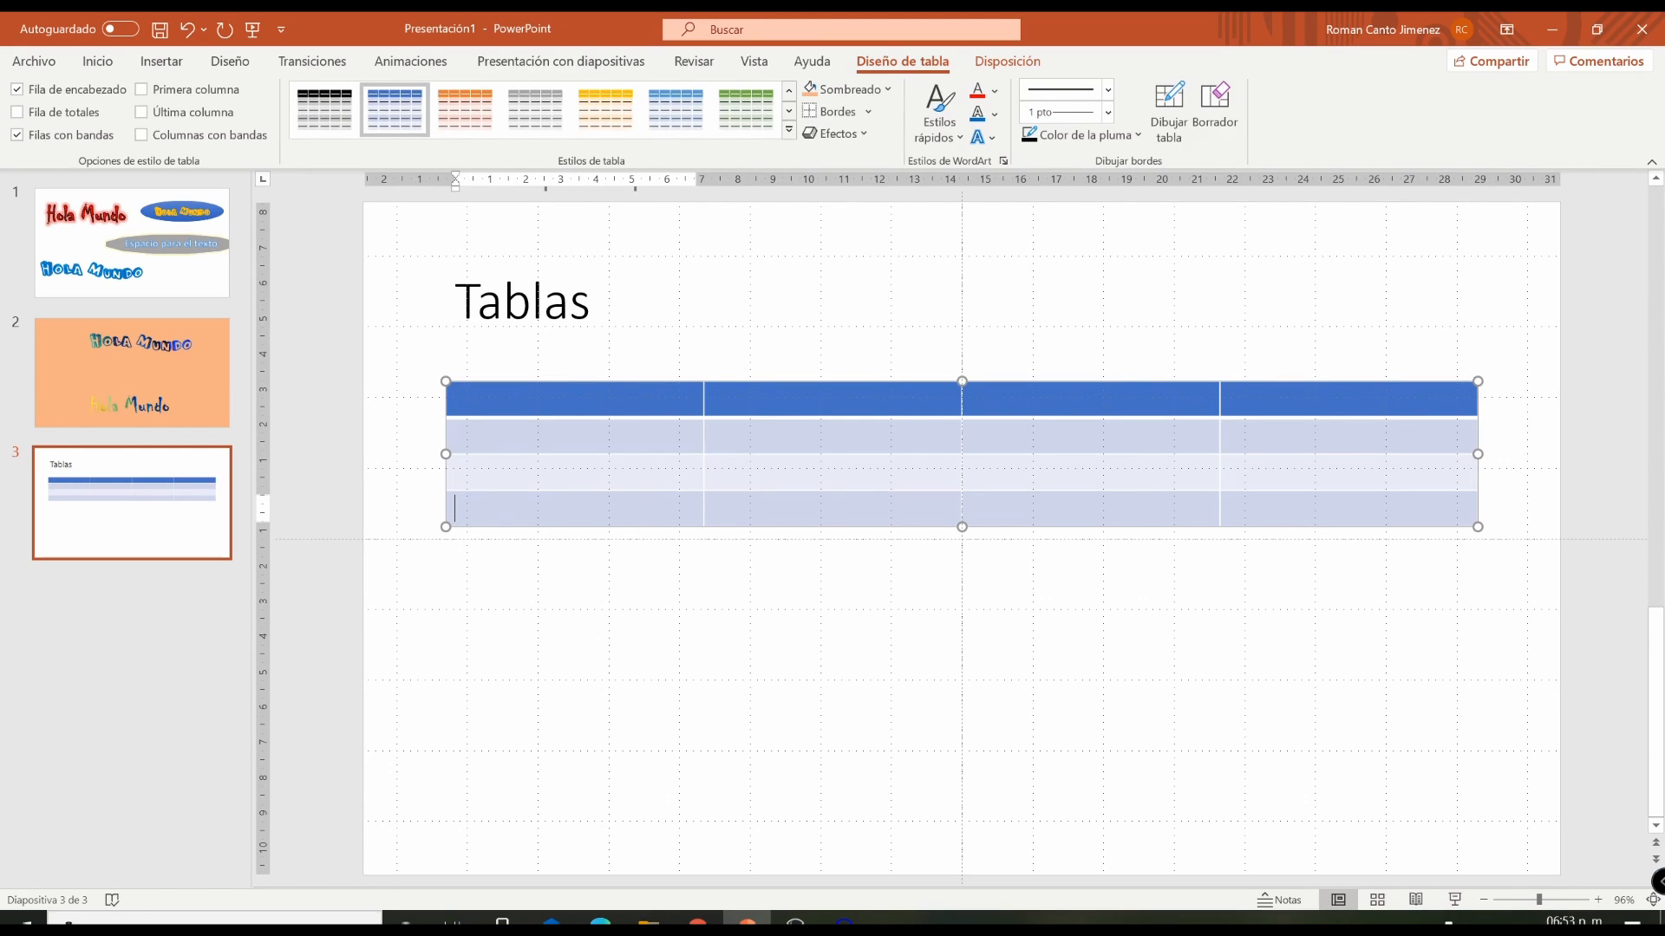
# Place the cursor in the table's header row and examine the shading options, including the textures.
pyautogui.press('Up')
pyautogui.press('Up')
pyautogui.press('Up')
pyautogui.click(886, 90)
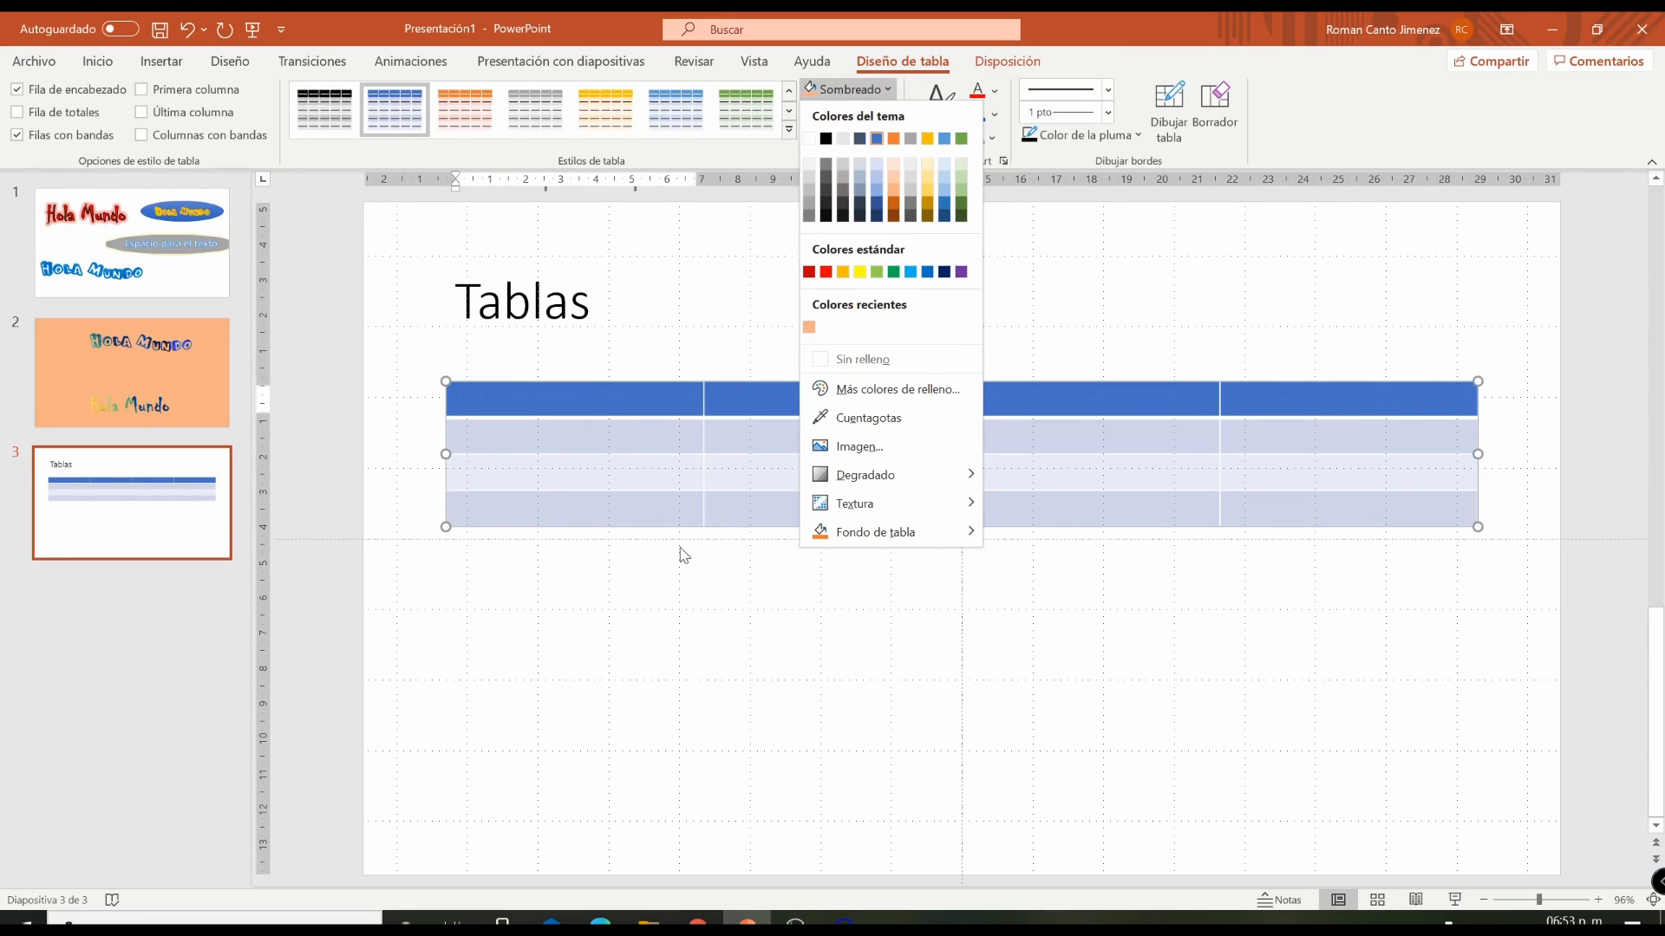
pyautogui.moveTo(879, 496)
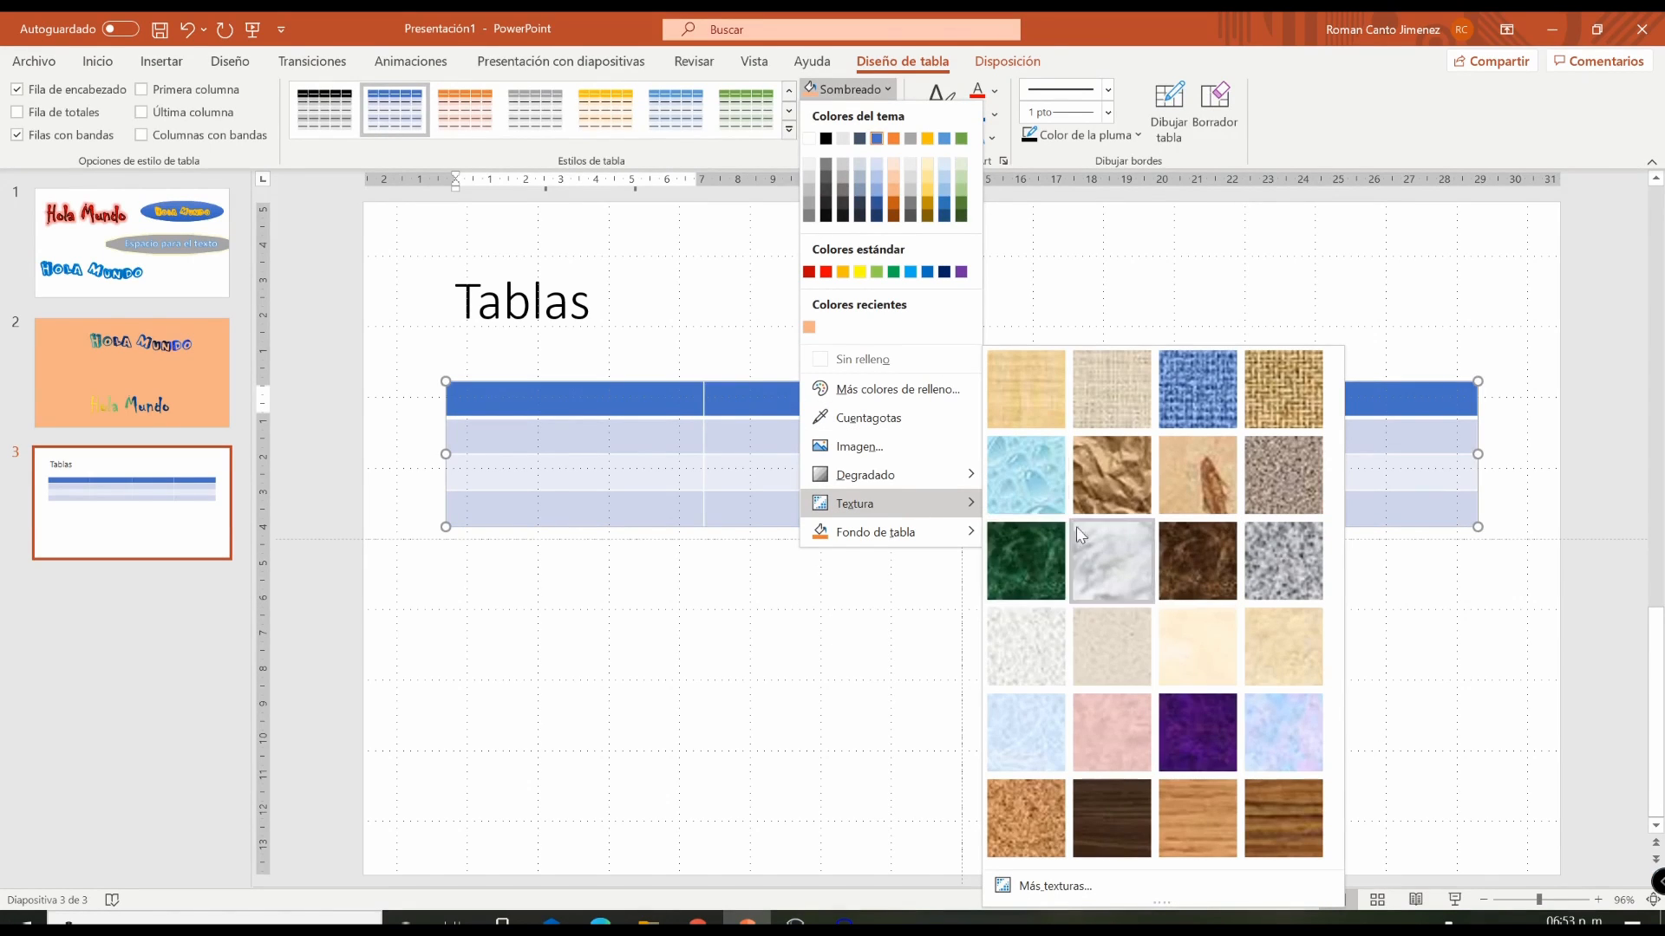
pyautogui.click(1044, 26)
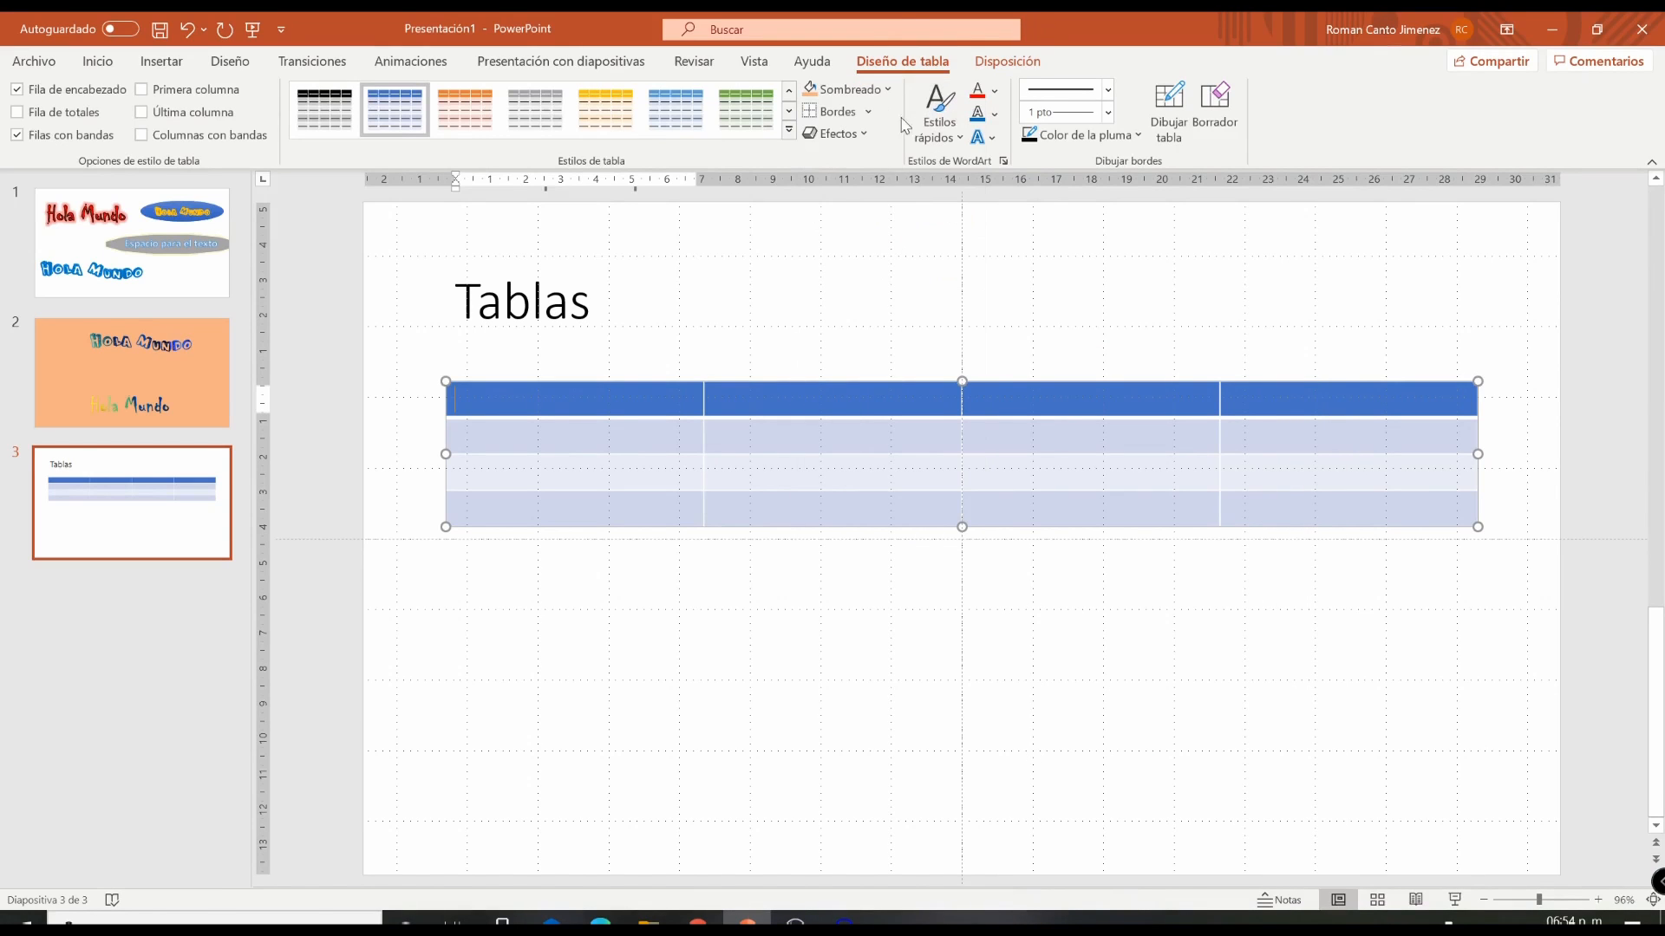
# Examine the table's border, reflection and shadow options and its style gallery.
pyautogui.click(869, 112)
pyautogui.click(1044, 60)
pyautogui.click(859, 135)
pyautogui.moveTo(870, 269)
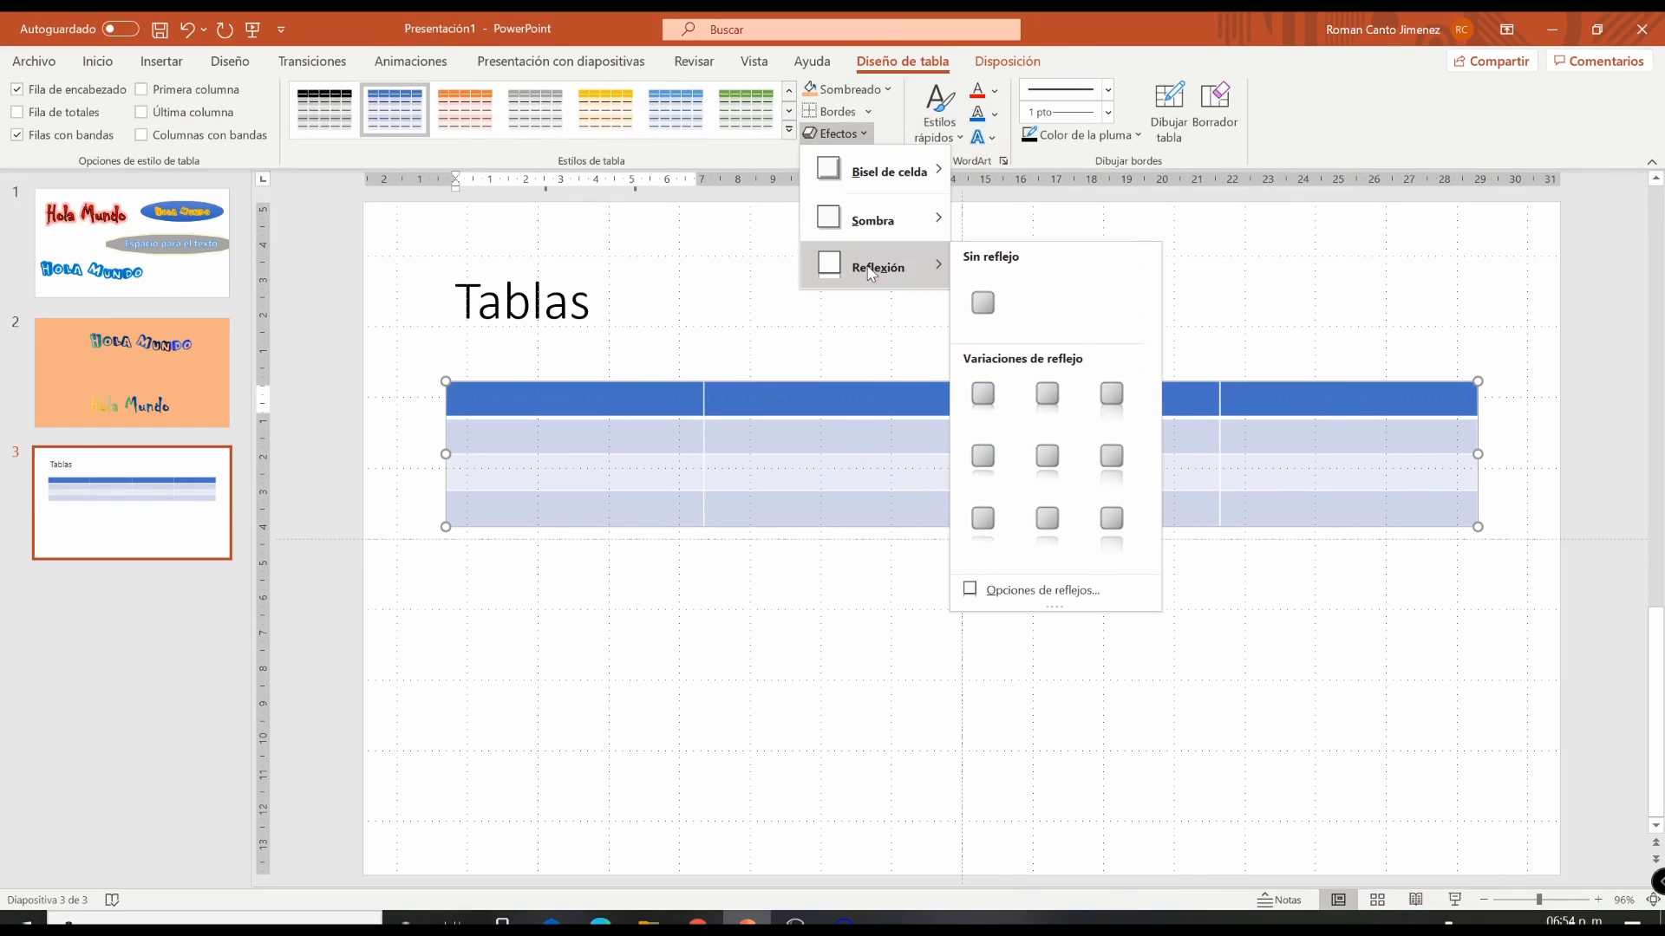
pyautogui.click(620, 541)
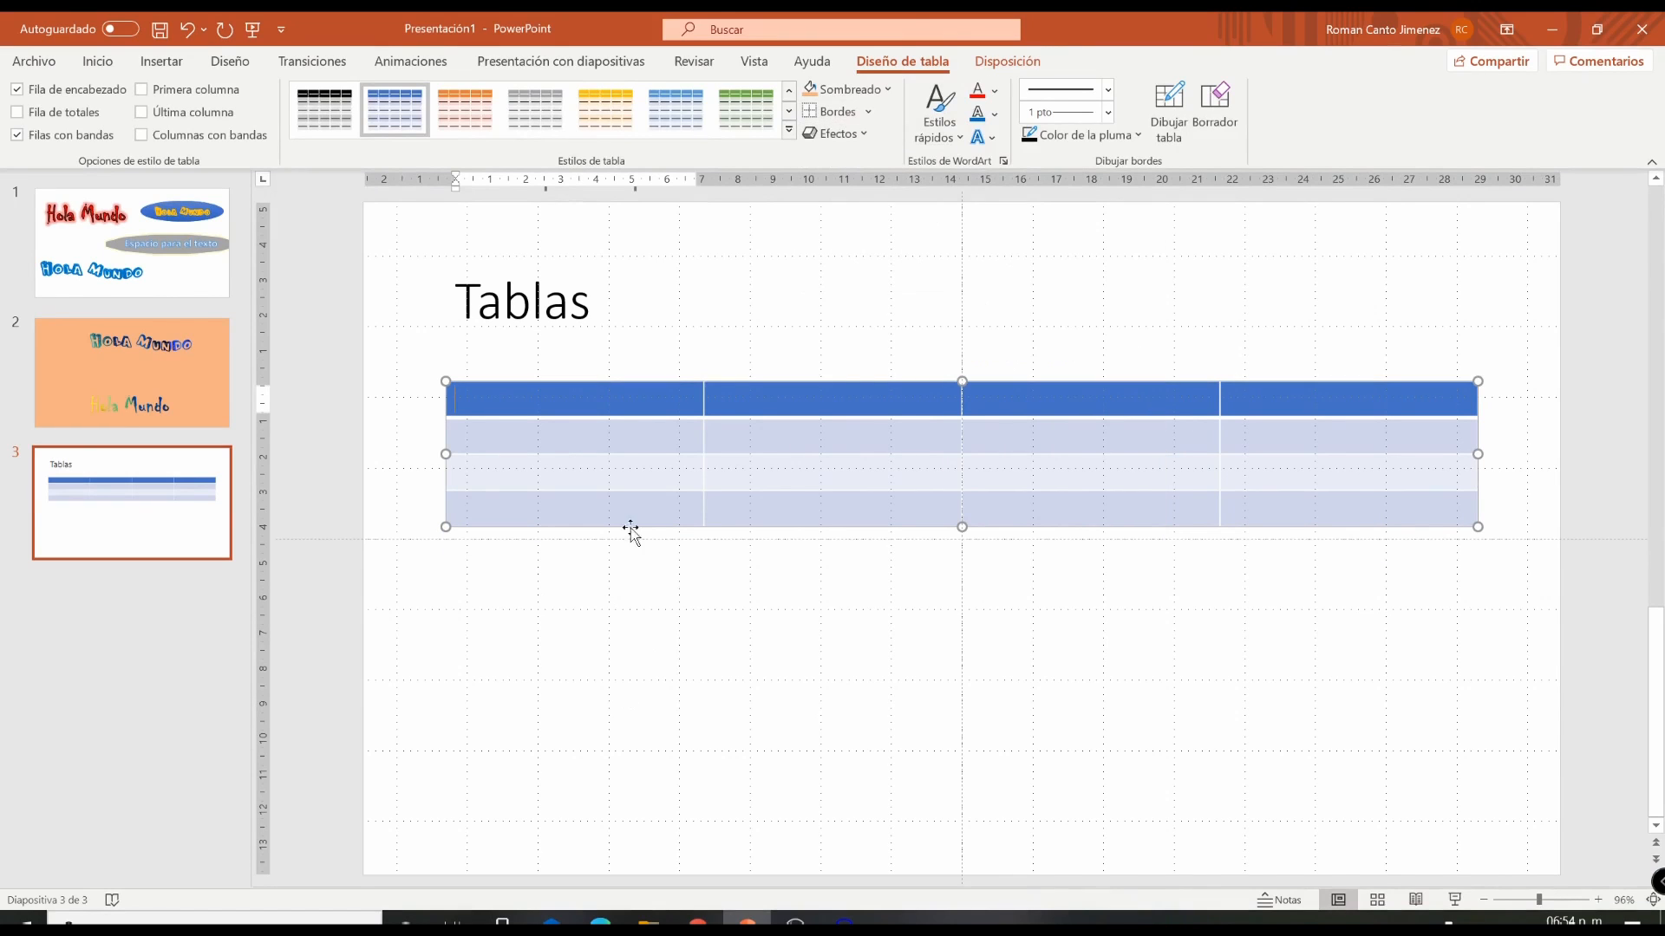
pyautogui.click(858, 135)
pyautogui.moveTo(884, 220)
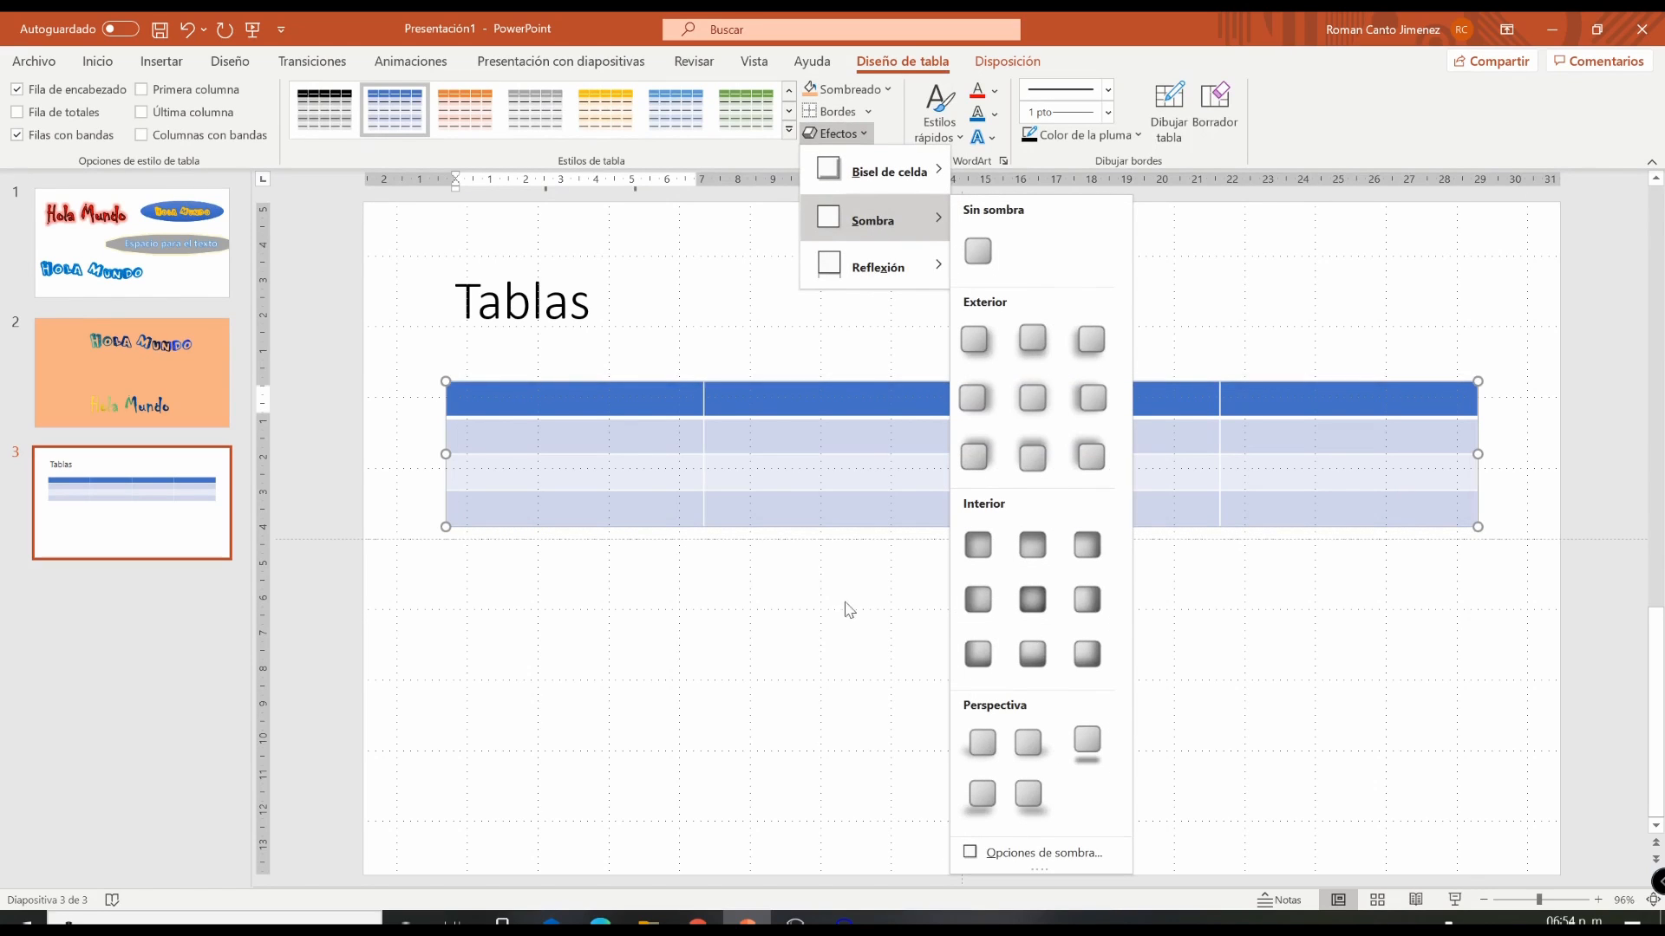
pyautogui.click(655, 358)
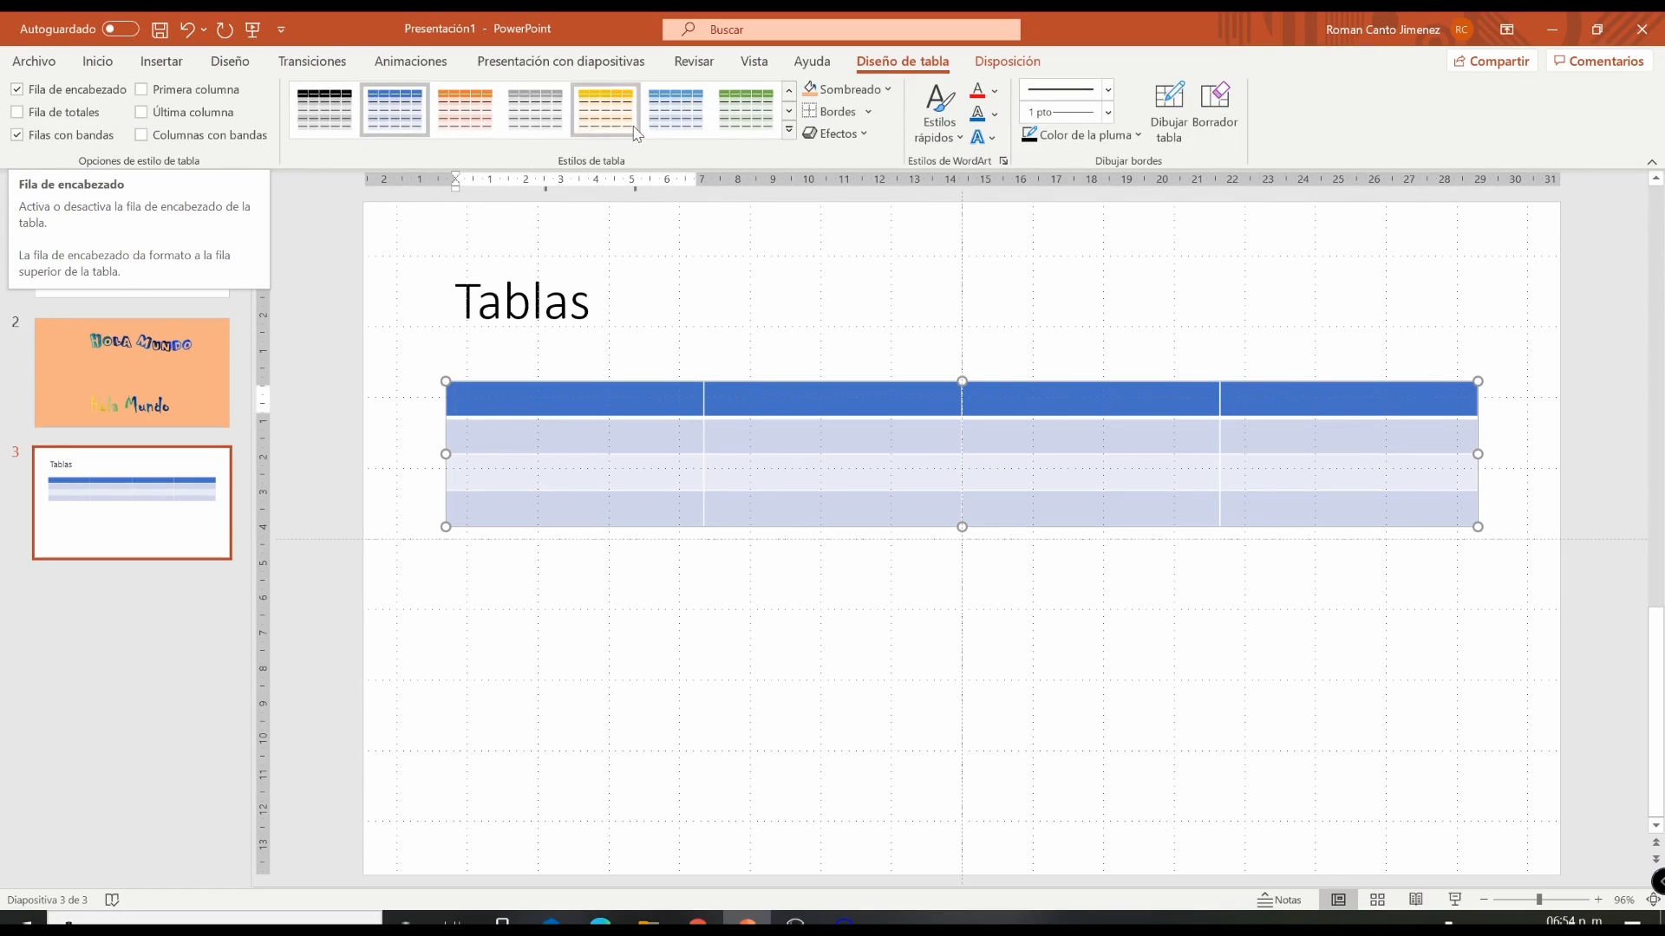
pyautogui.click(789, 130)
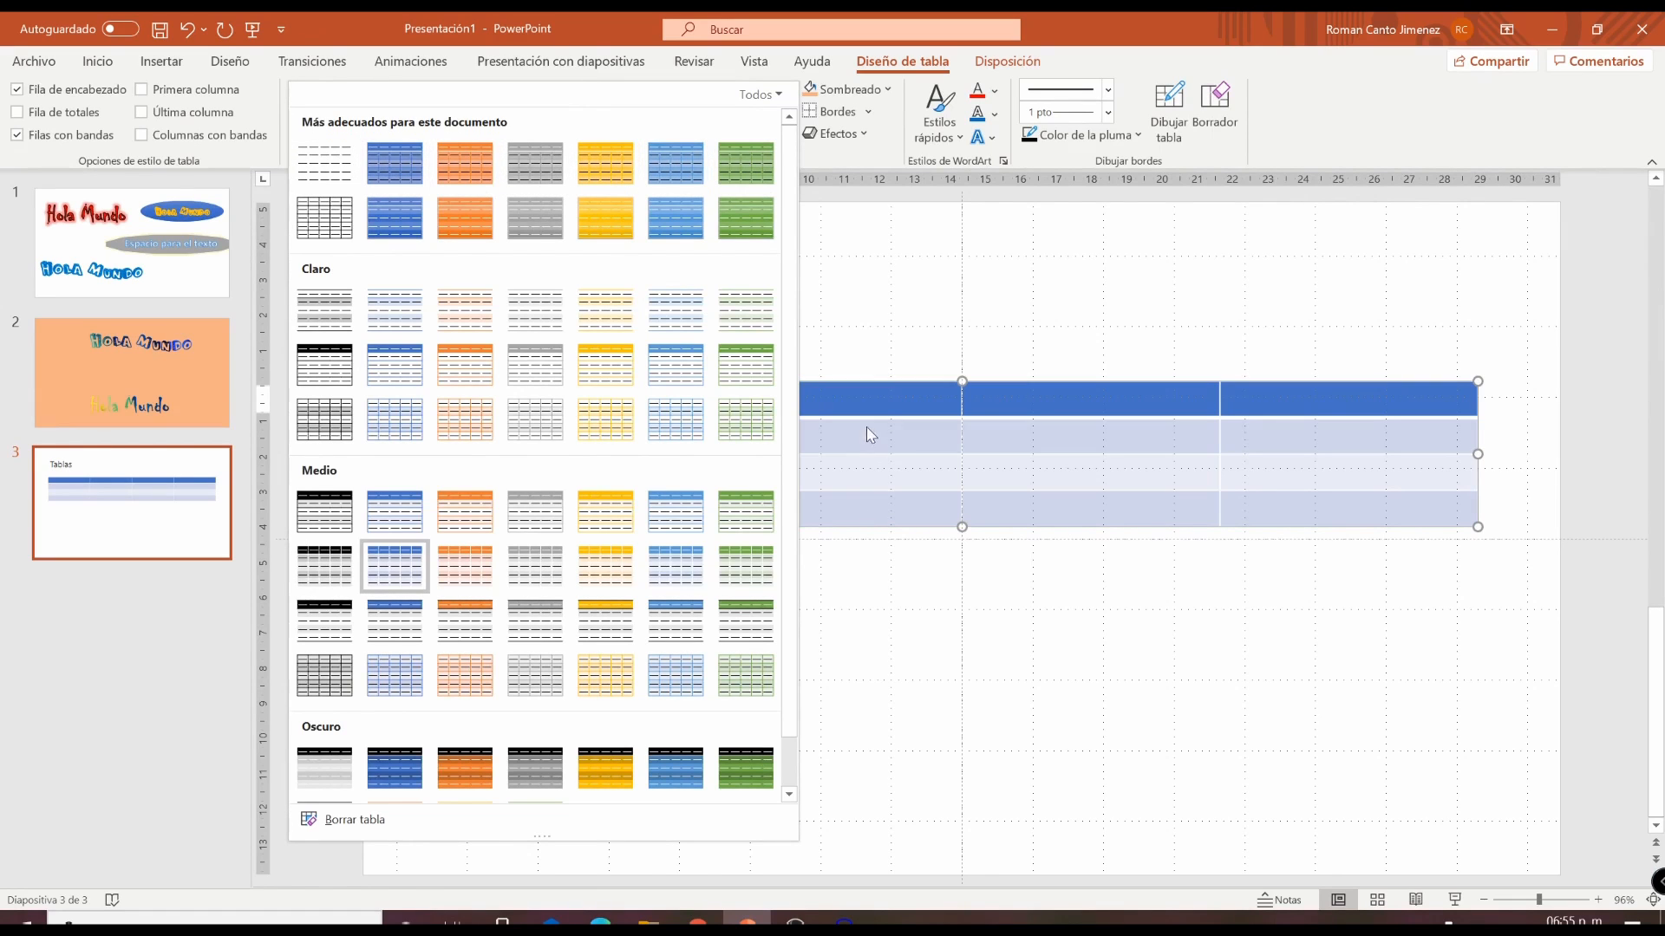
pyautogui.click(1011, 271)
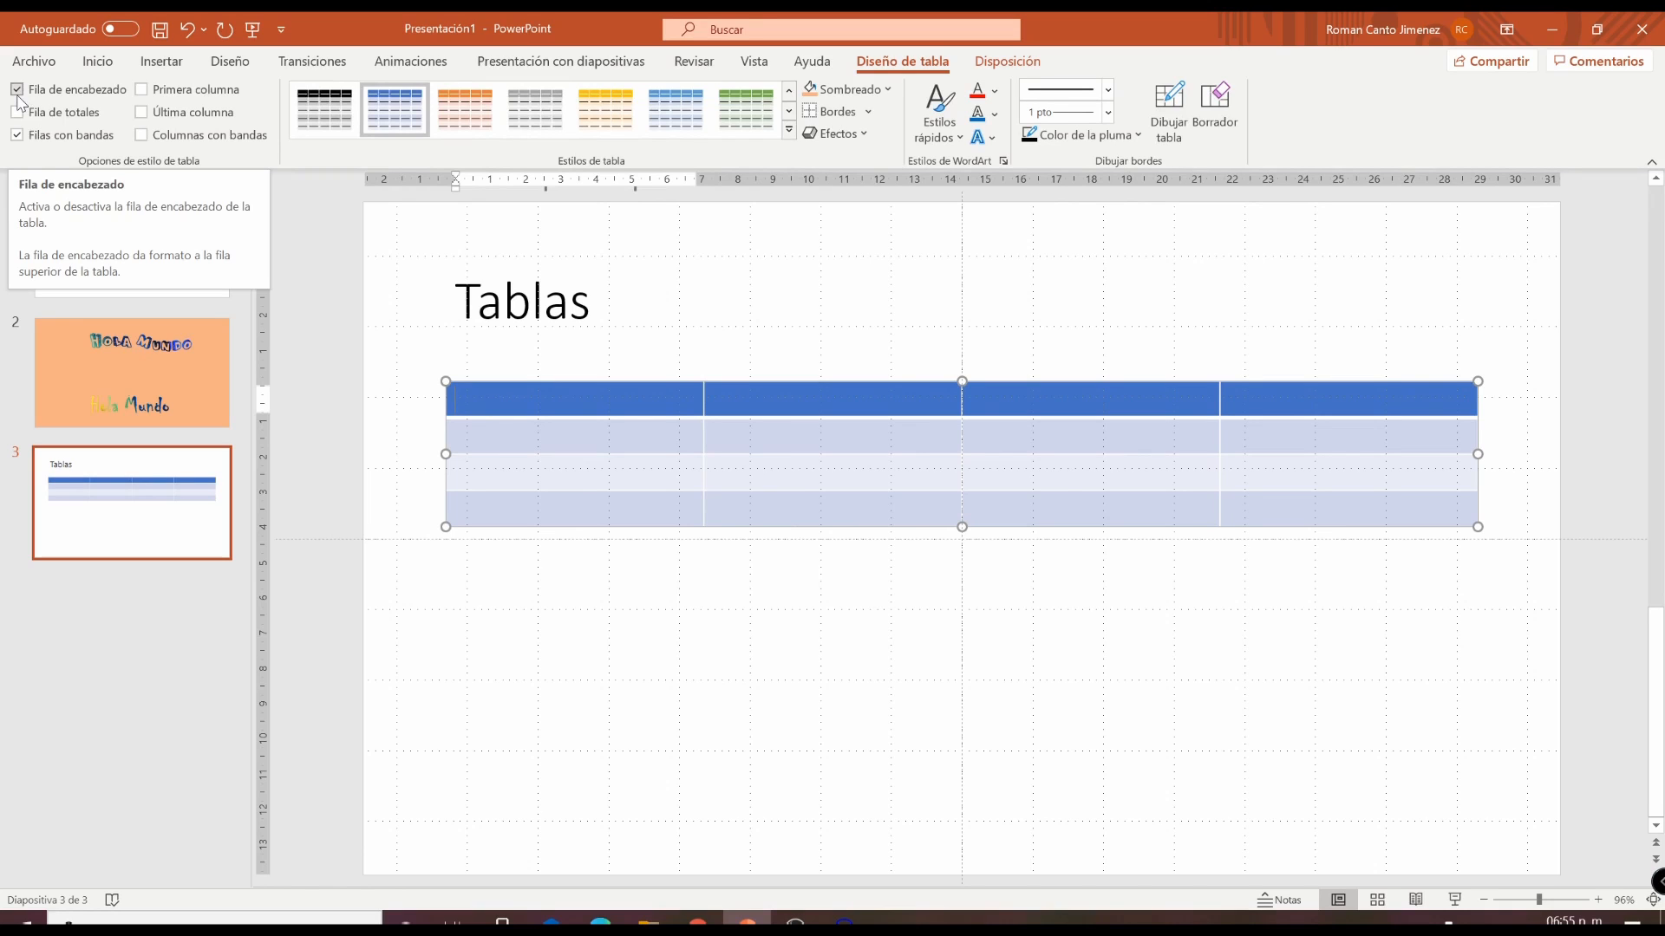
# Toggle the table's banded rows to compare the look, leaving them turned off.
pyautogui.click(17, 138)
pyautogui.click(17, 138)
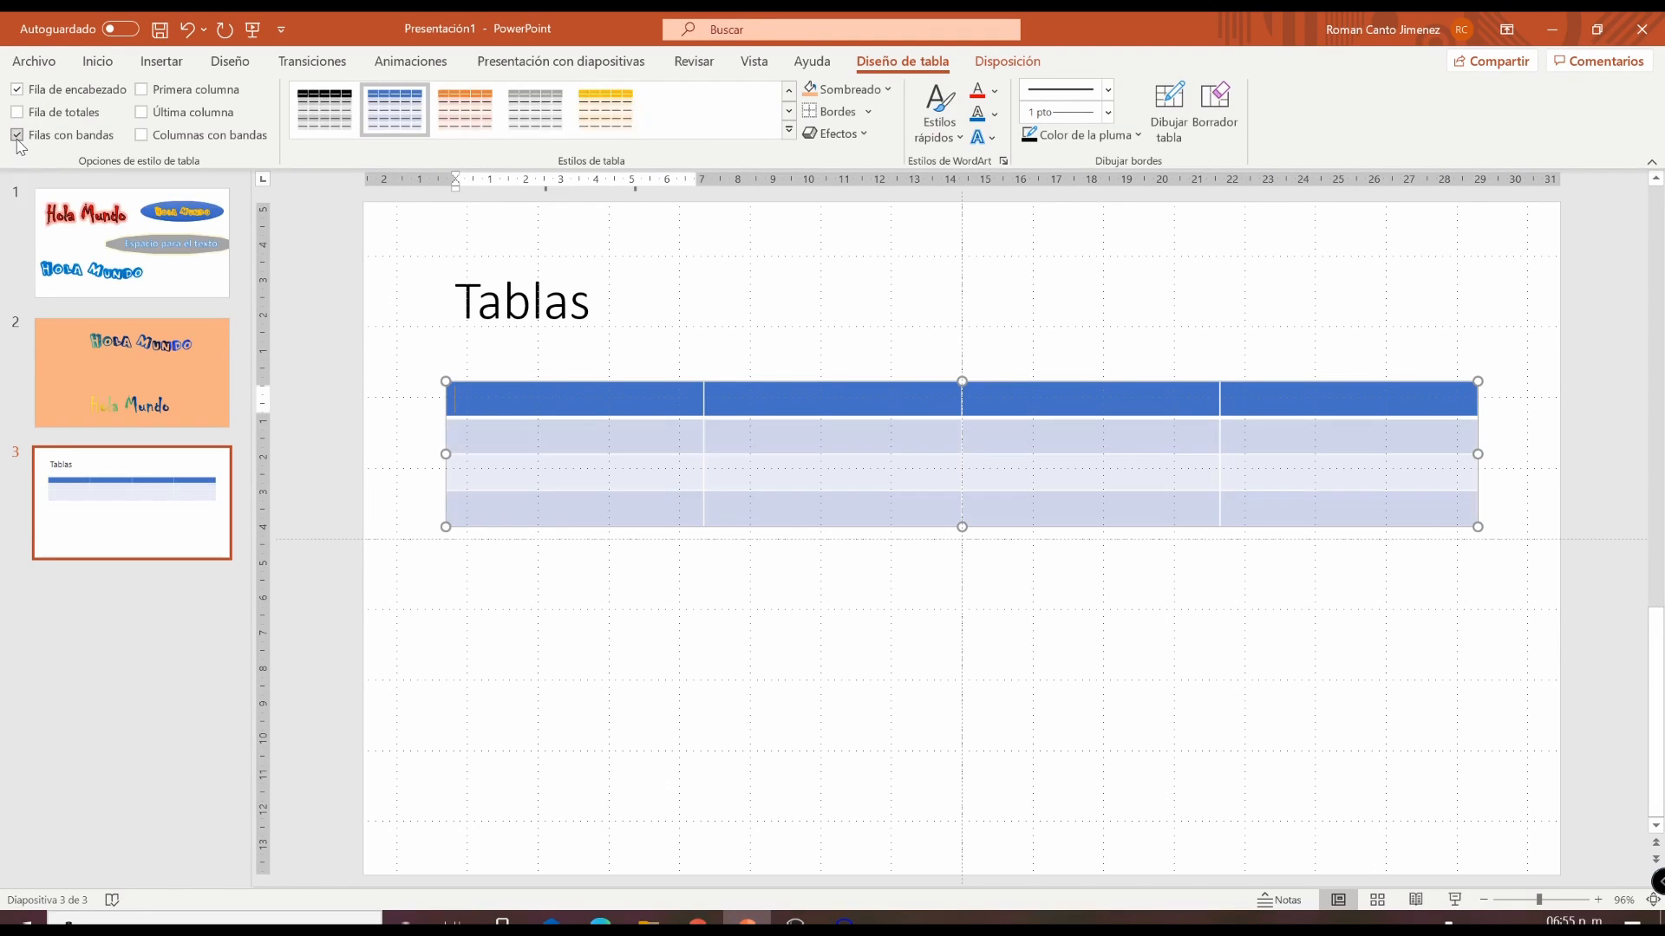
pyautogui.click(18, 139)
pyautogui.click(17, 137)
pyautogui.click(17, 137)
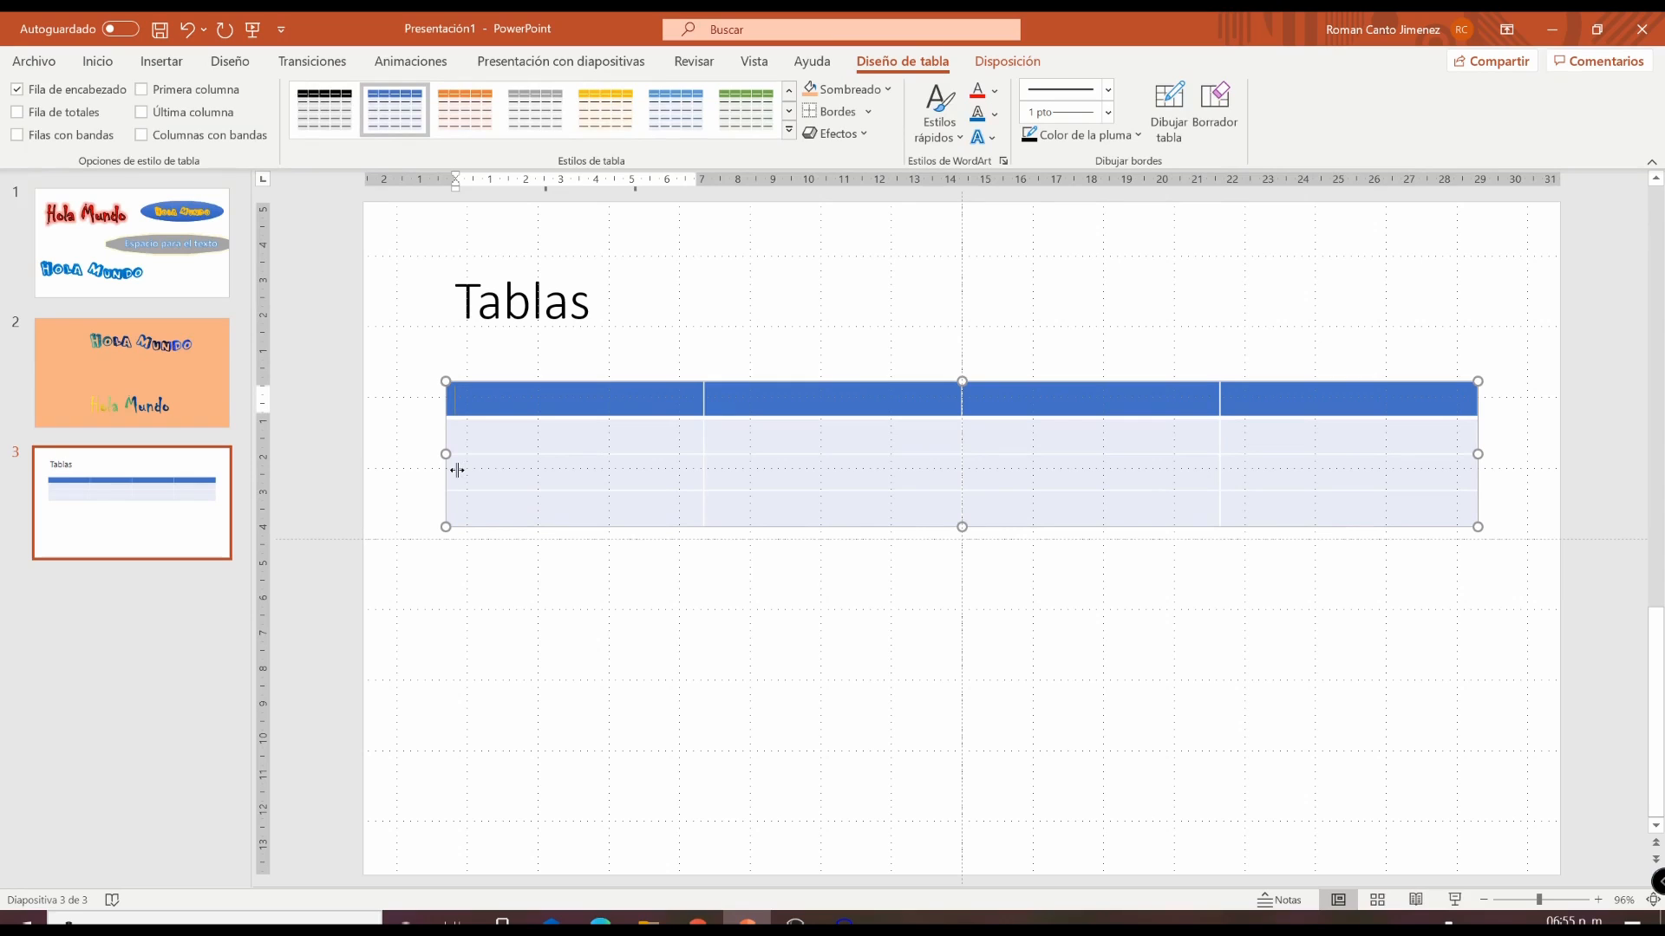
# Compare the table with banded rows and without its header row, leaving the header and total rows enabled and banding off.
pyautogui.click(20, 137)
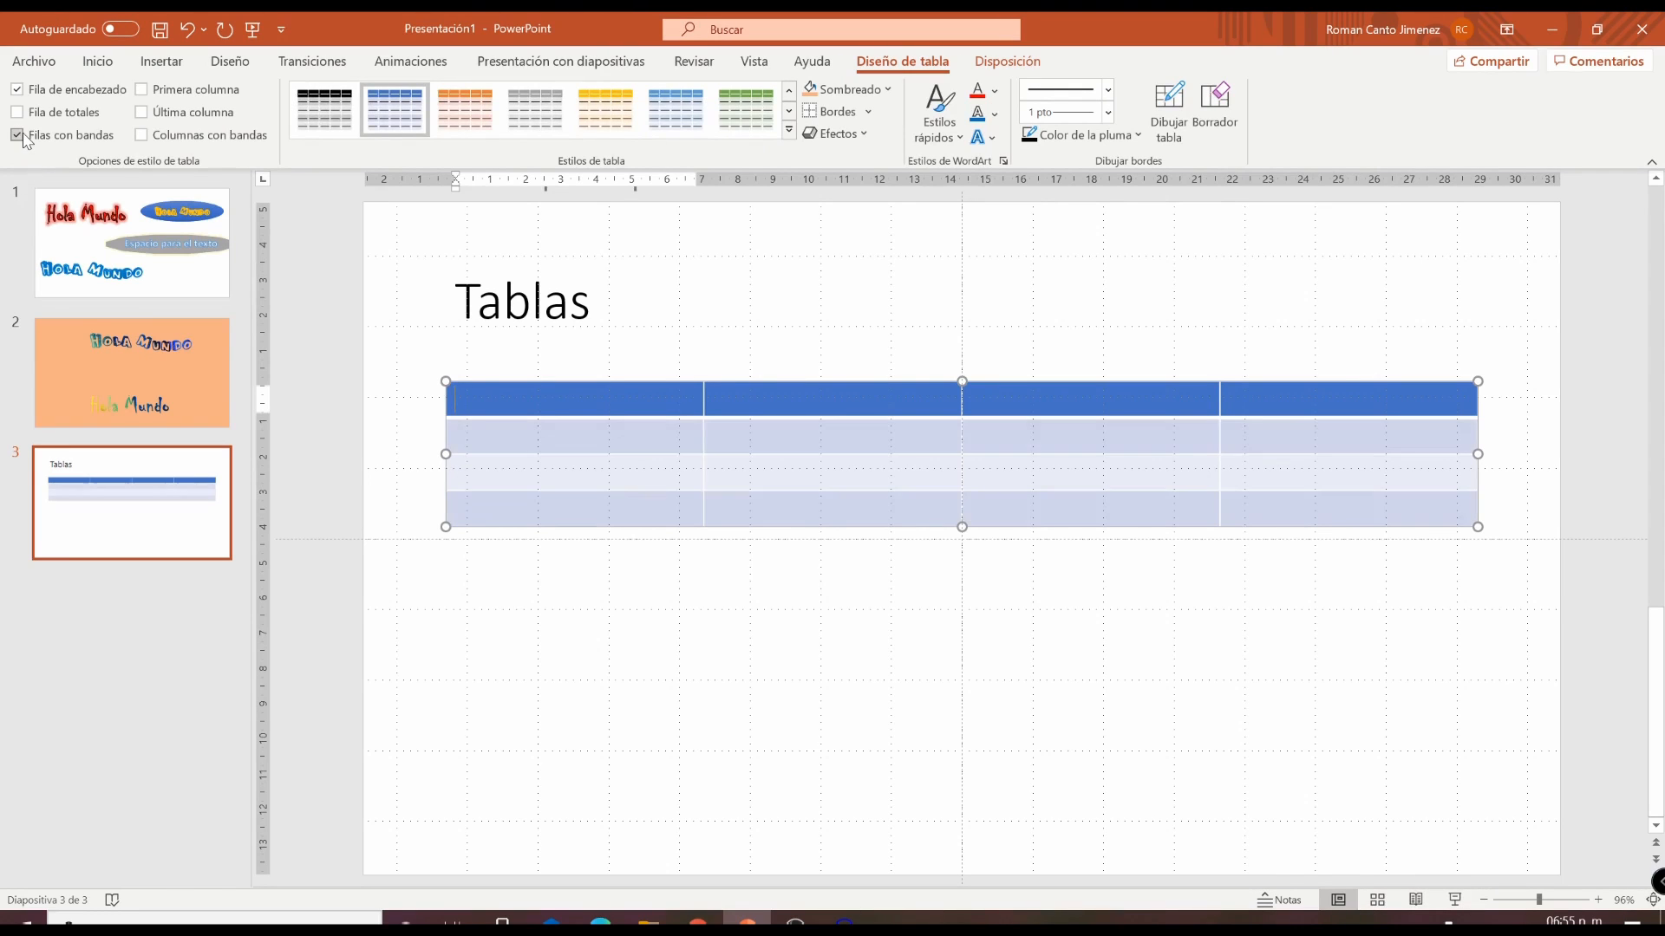
pyautogui.click(18, 136)
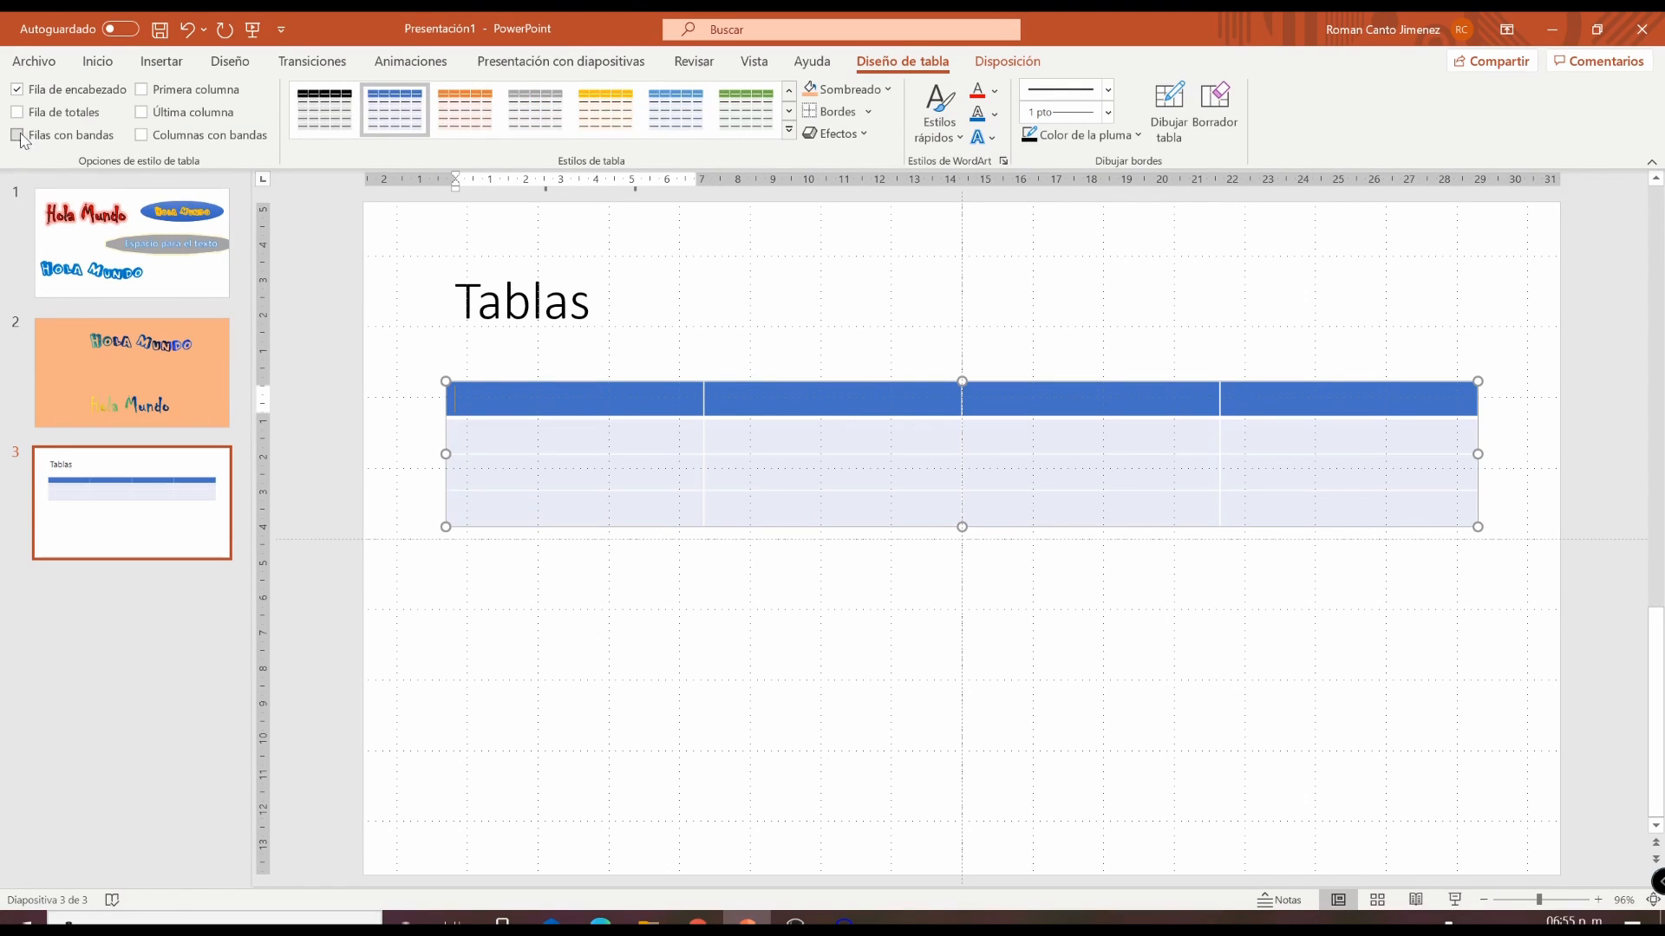
pyautogui.click(17, 89)
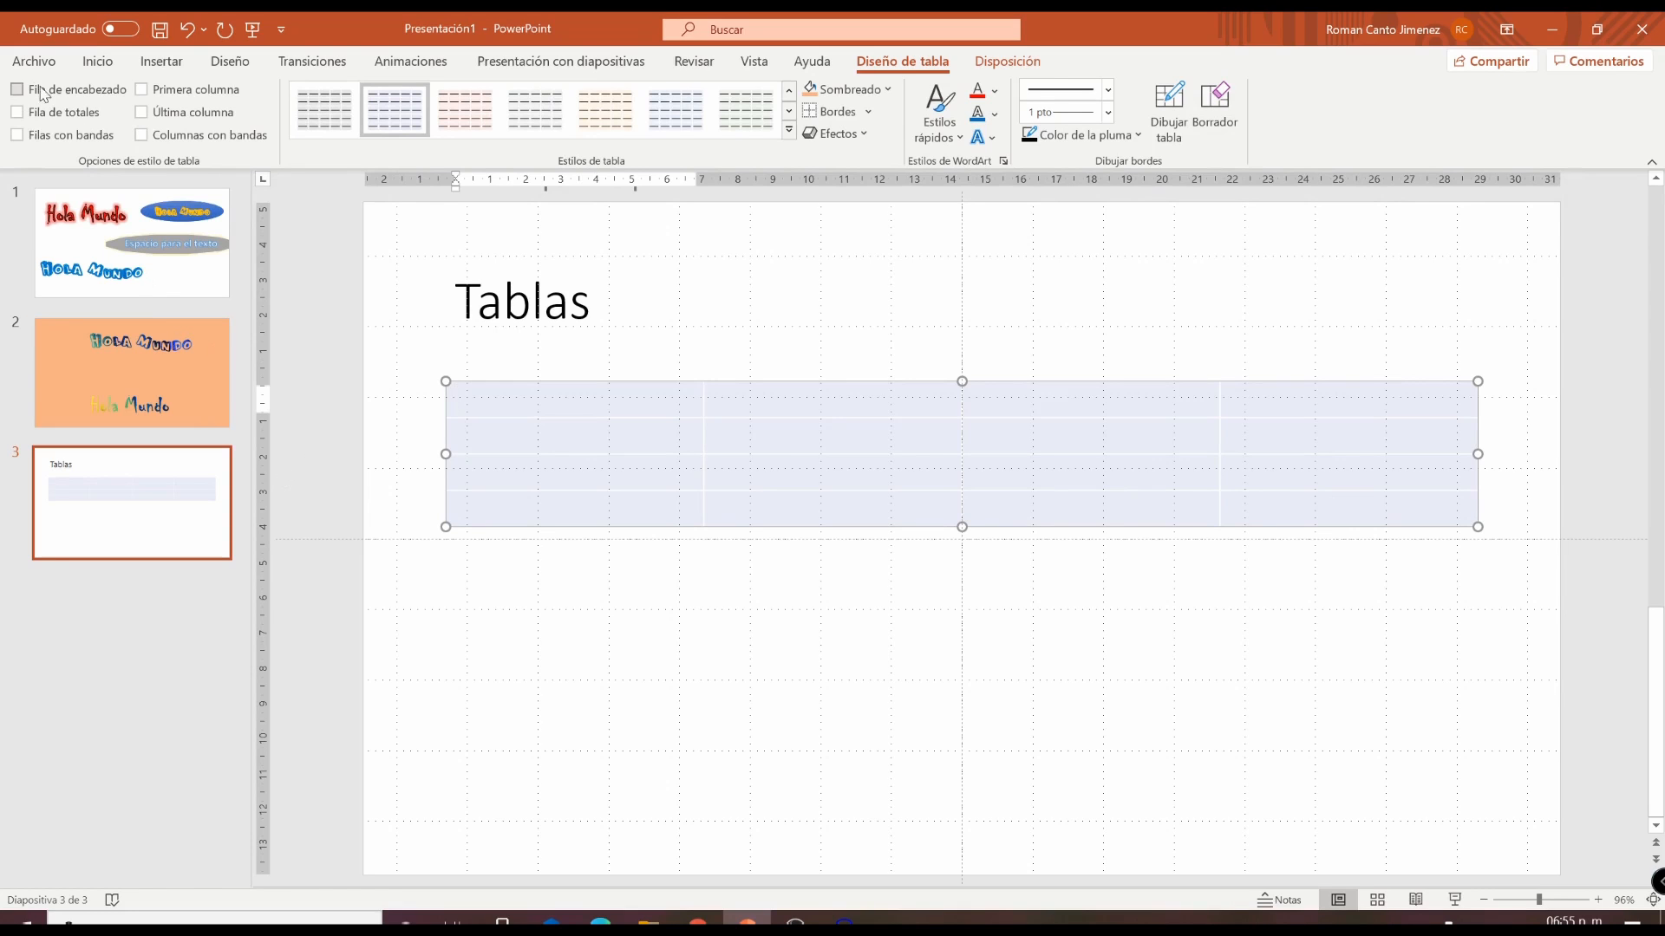
pyautogui.click(69, 113)
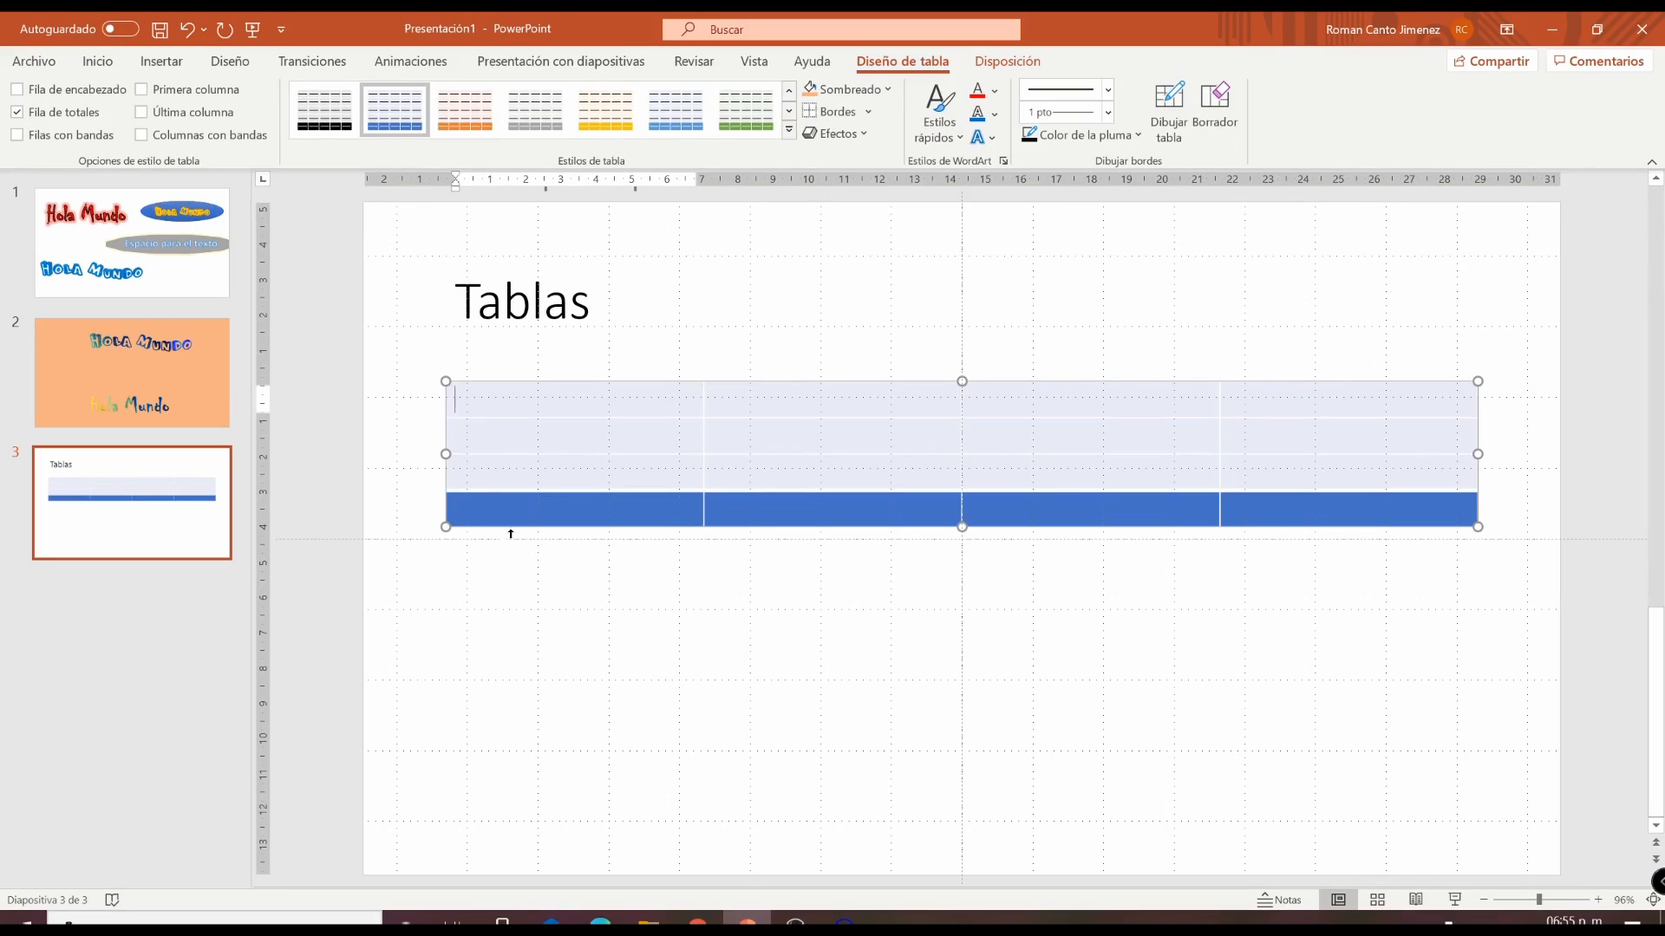
pyautogui.click(29, 96)
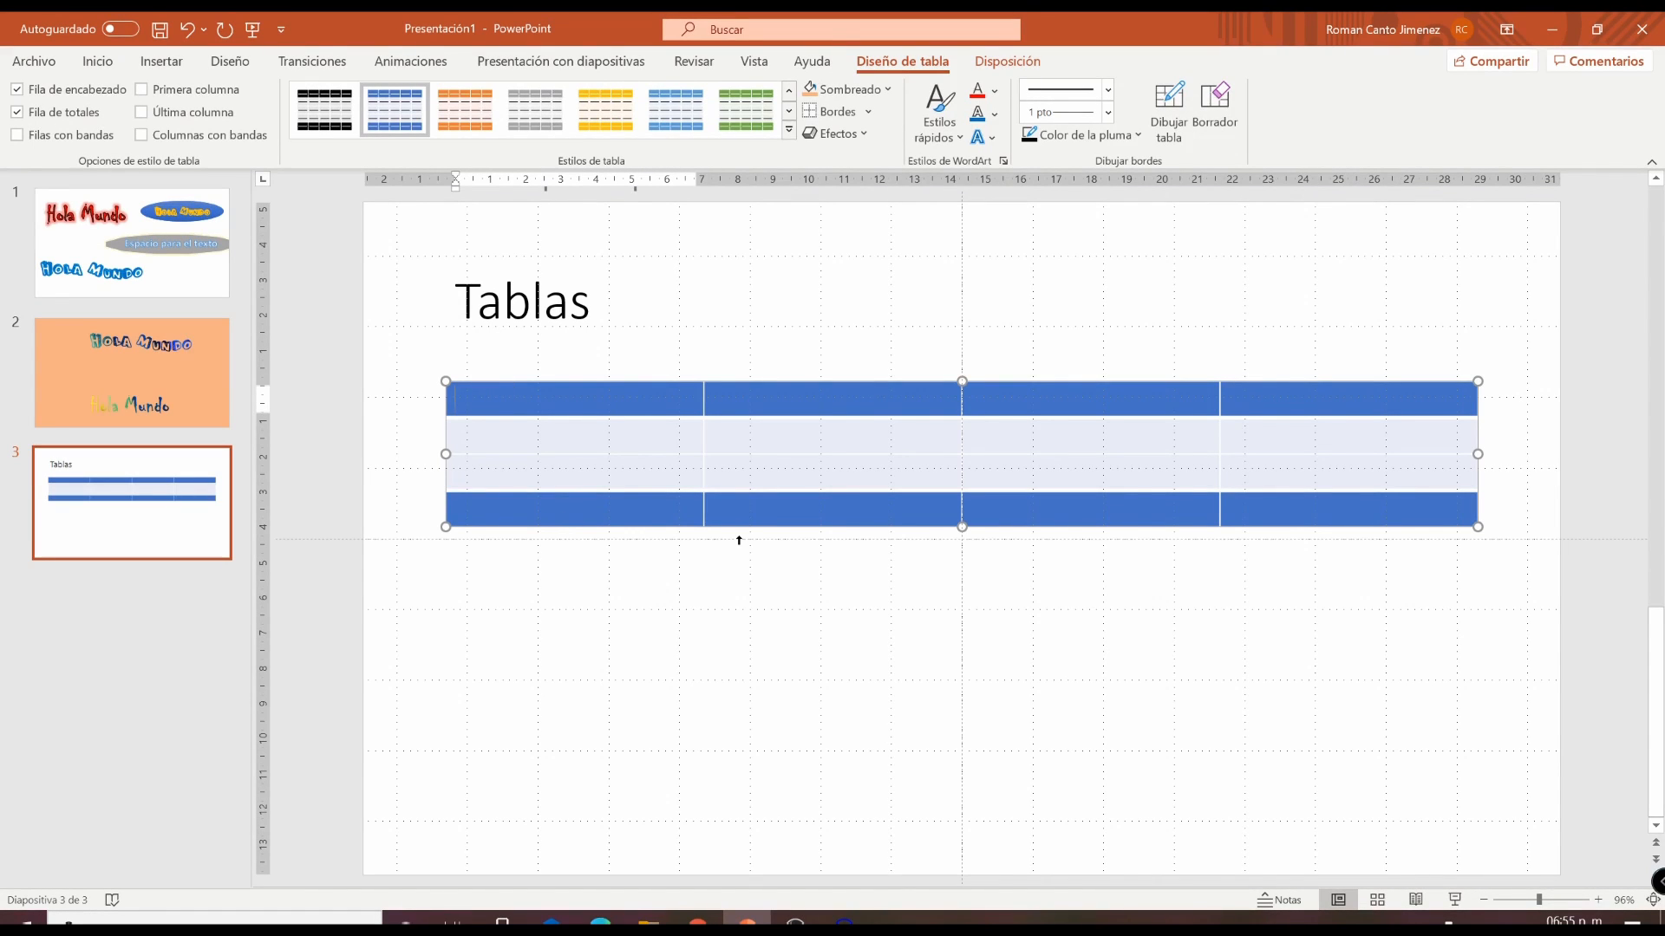
# Apply the light blue table style with a solid header row from the "Claro" category.
pyautogui.click(520, 510)
pyautogui.click(520, 400)
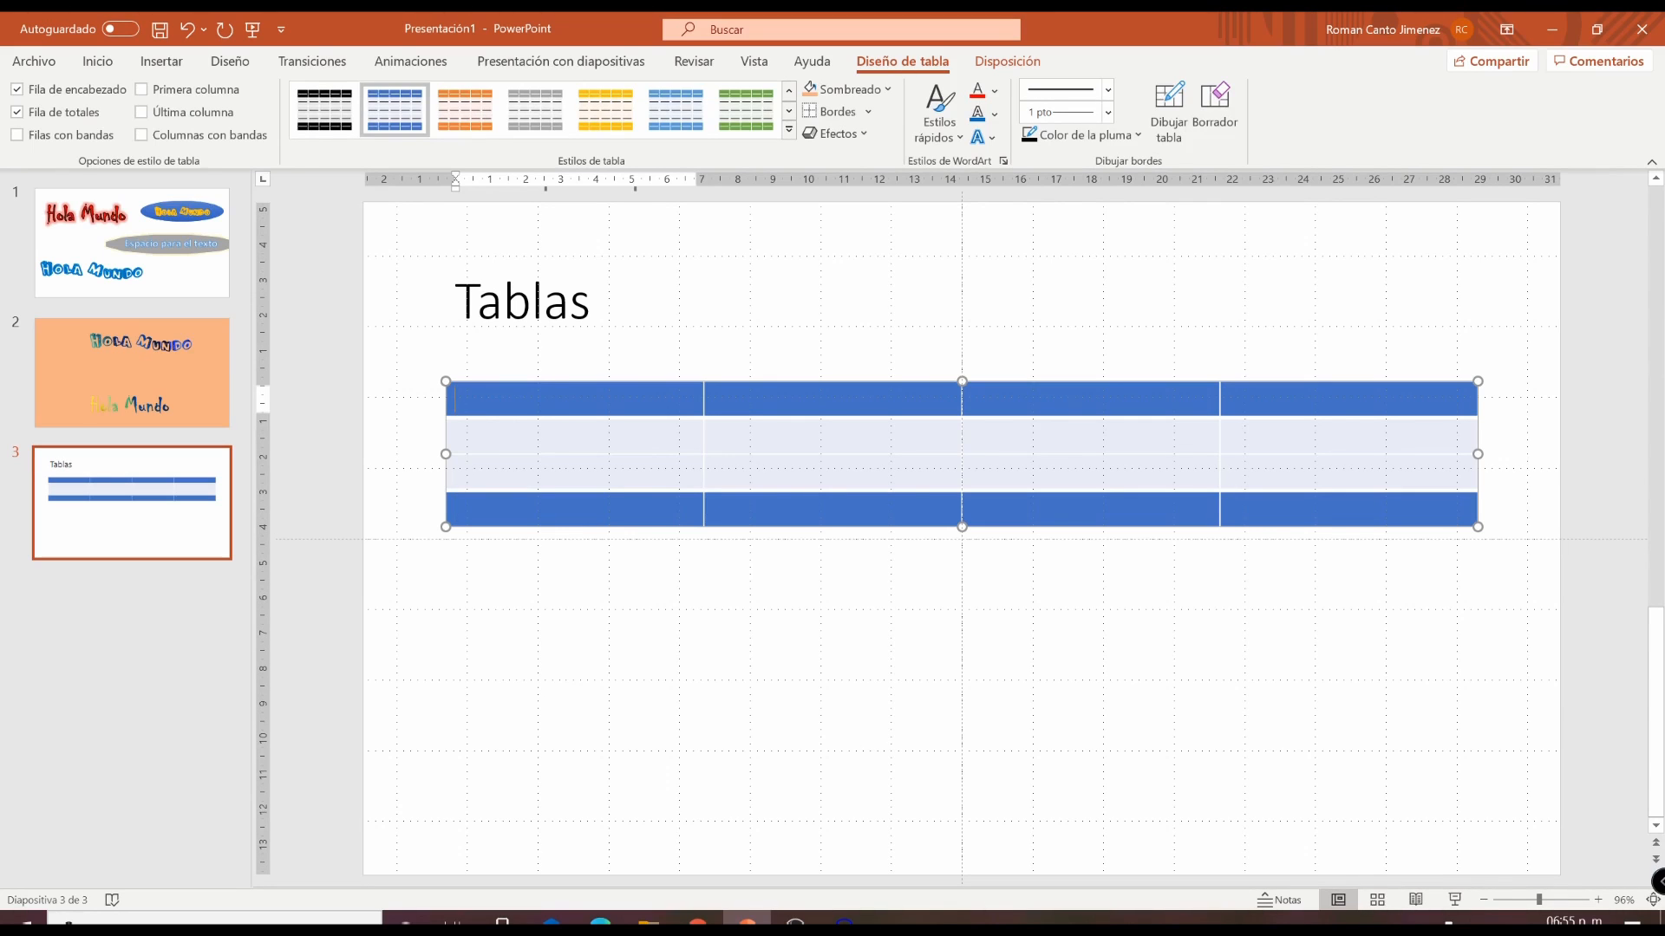
pyautogui.click(520, 510)
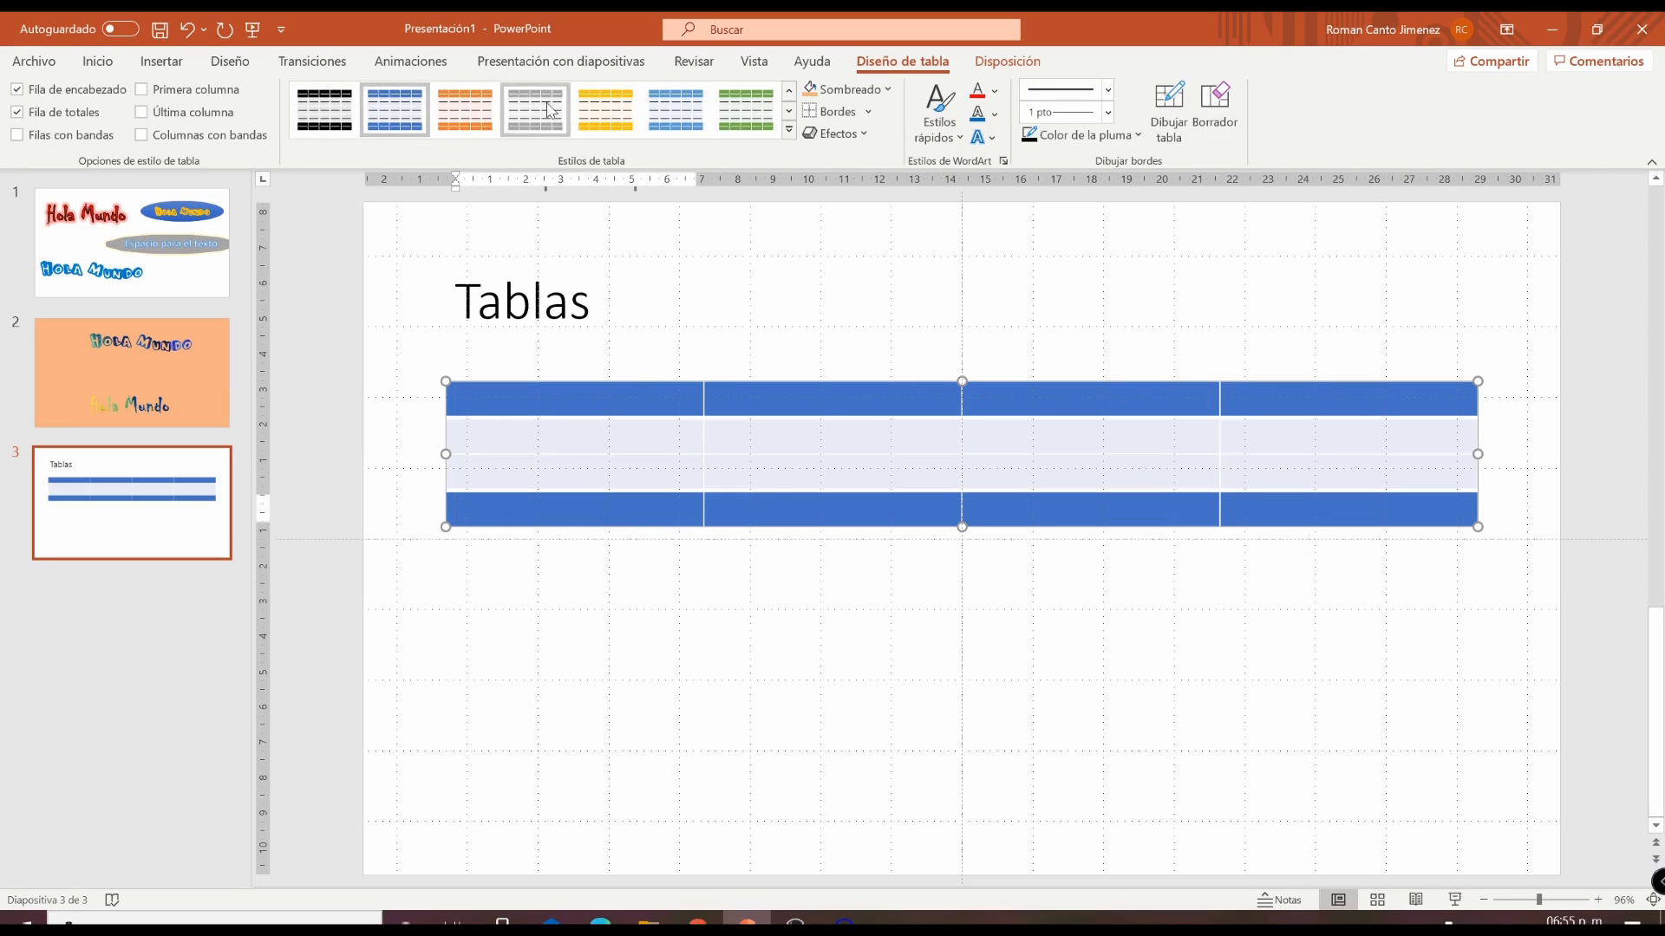
pyautogui.click(789, 129)
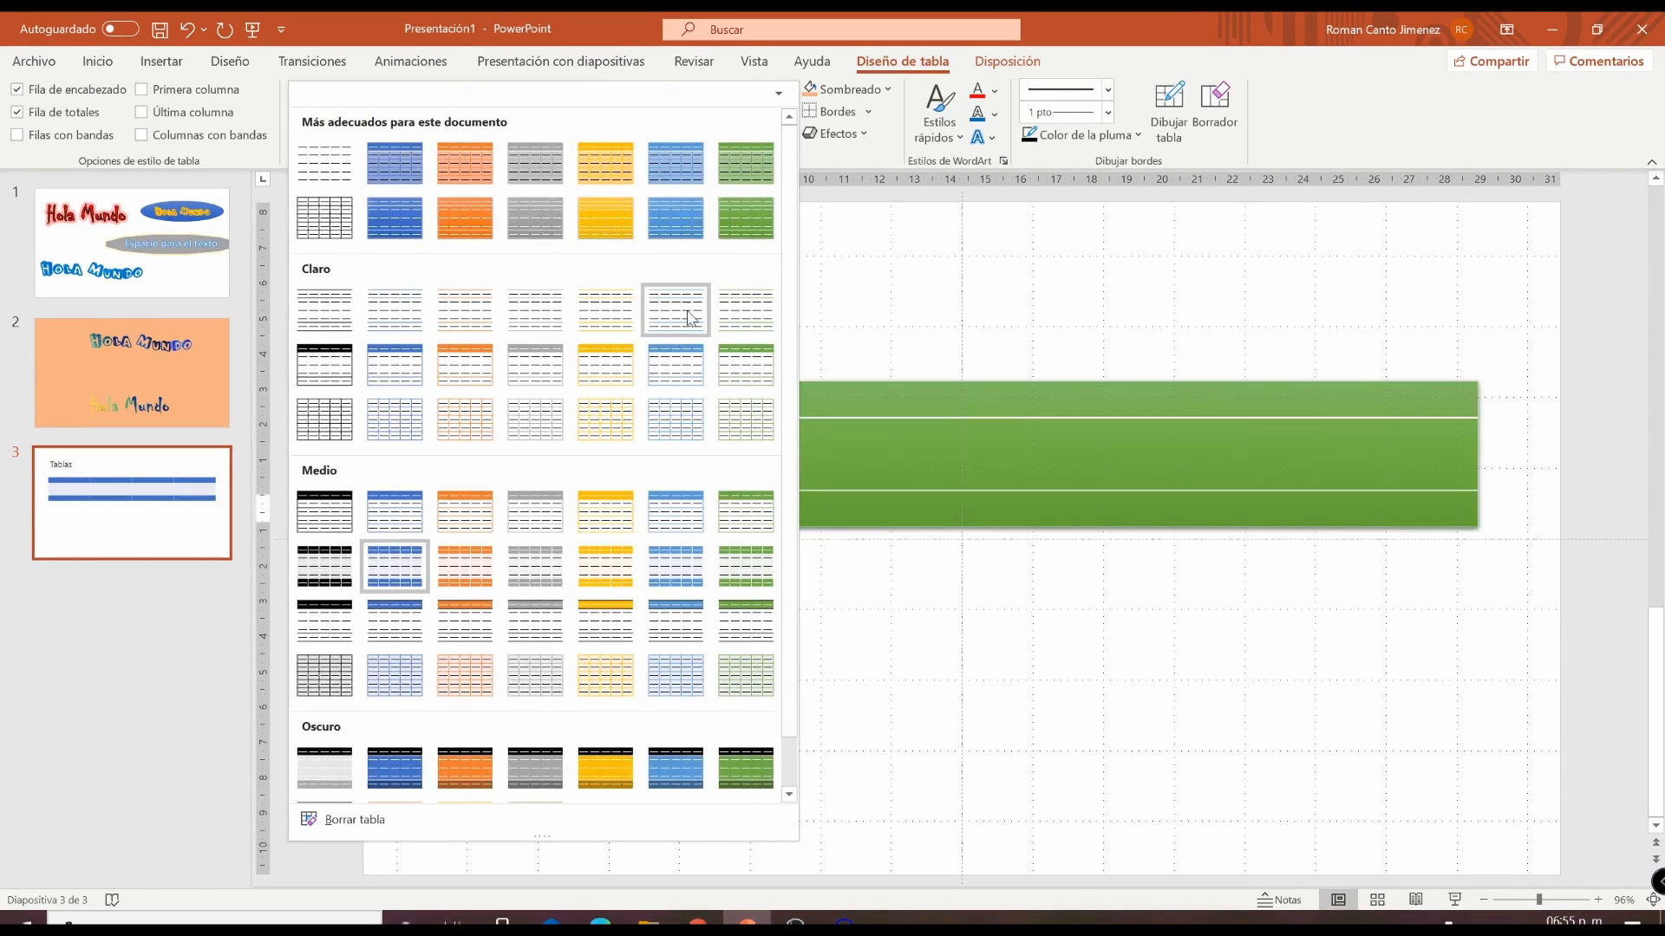
pyautogui.click(677, 376)
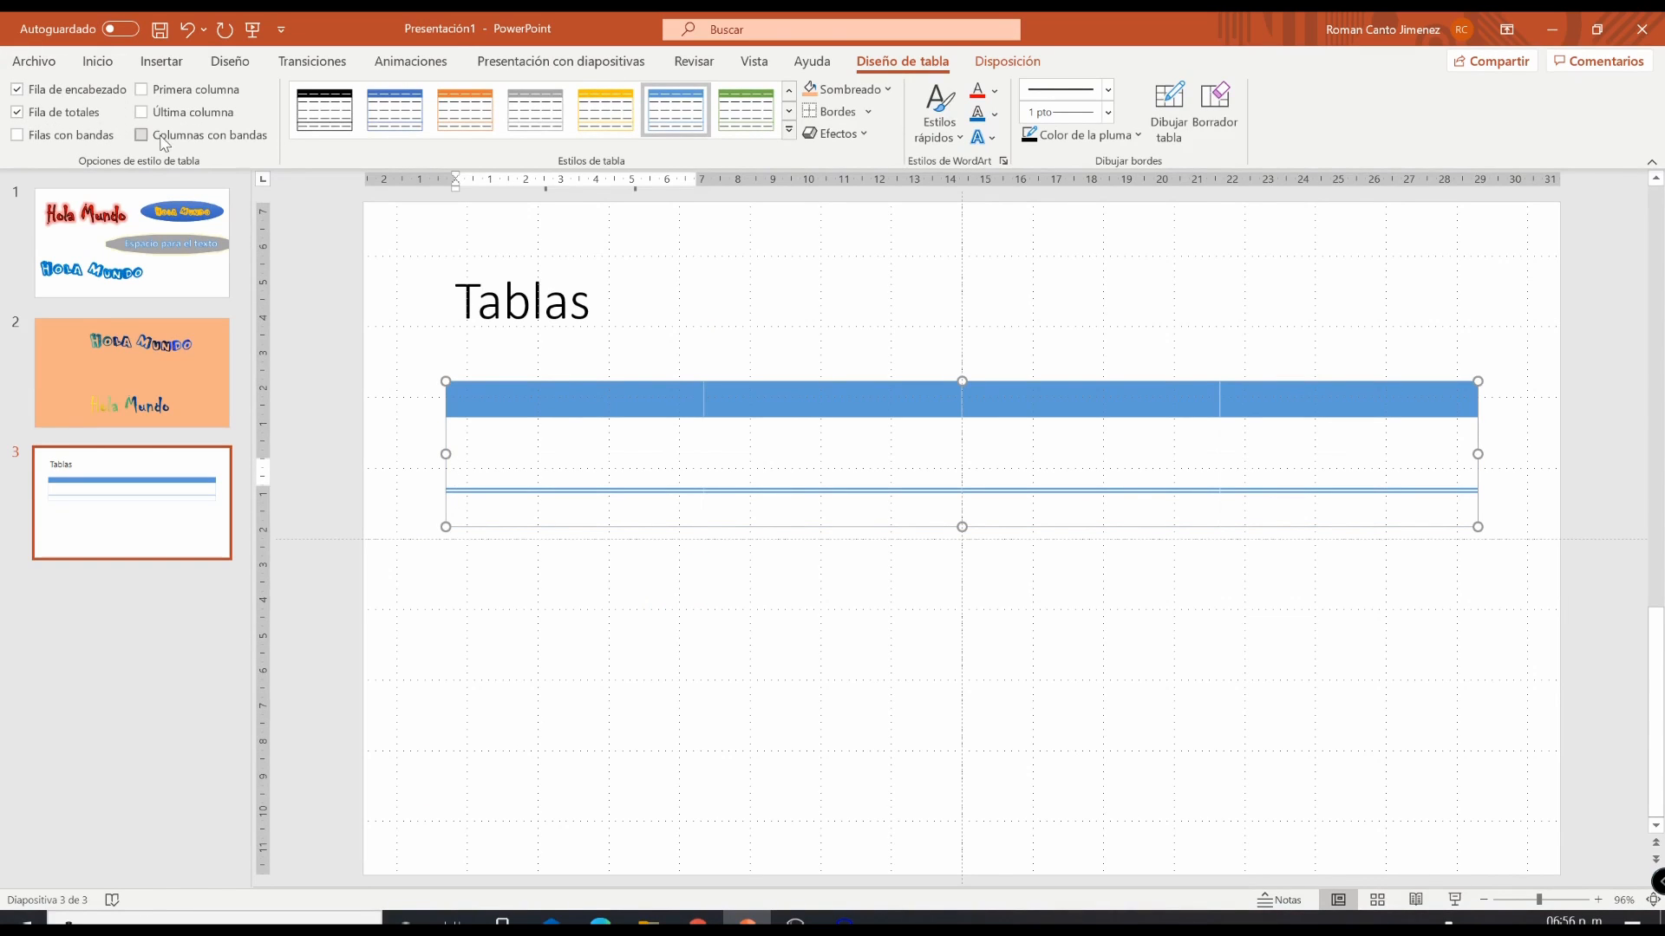
# Enable banded rows, first column, last column and banded columns for the table.
pyautogui.click(17, 136)
pyautogui.click(141, 89)
pyautogui.click(141, 112)
pyautogui.click(141, 135)
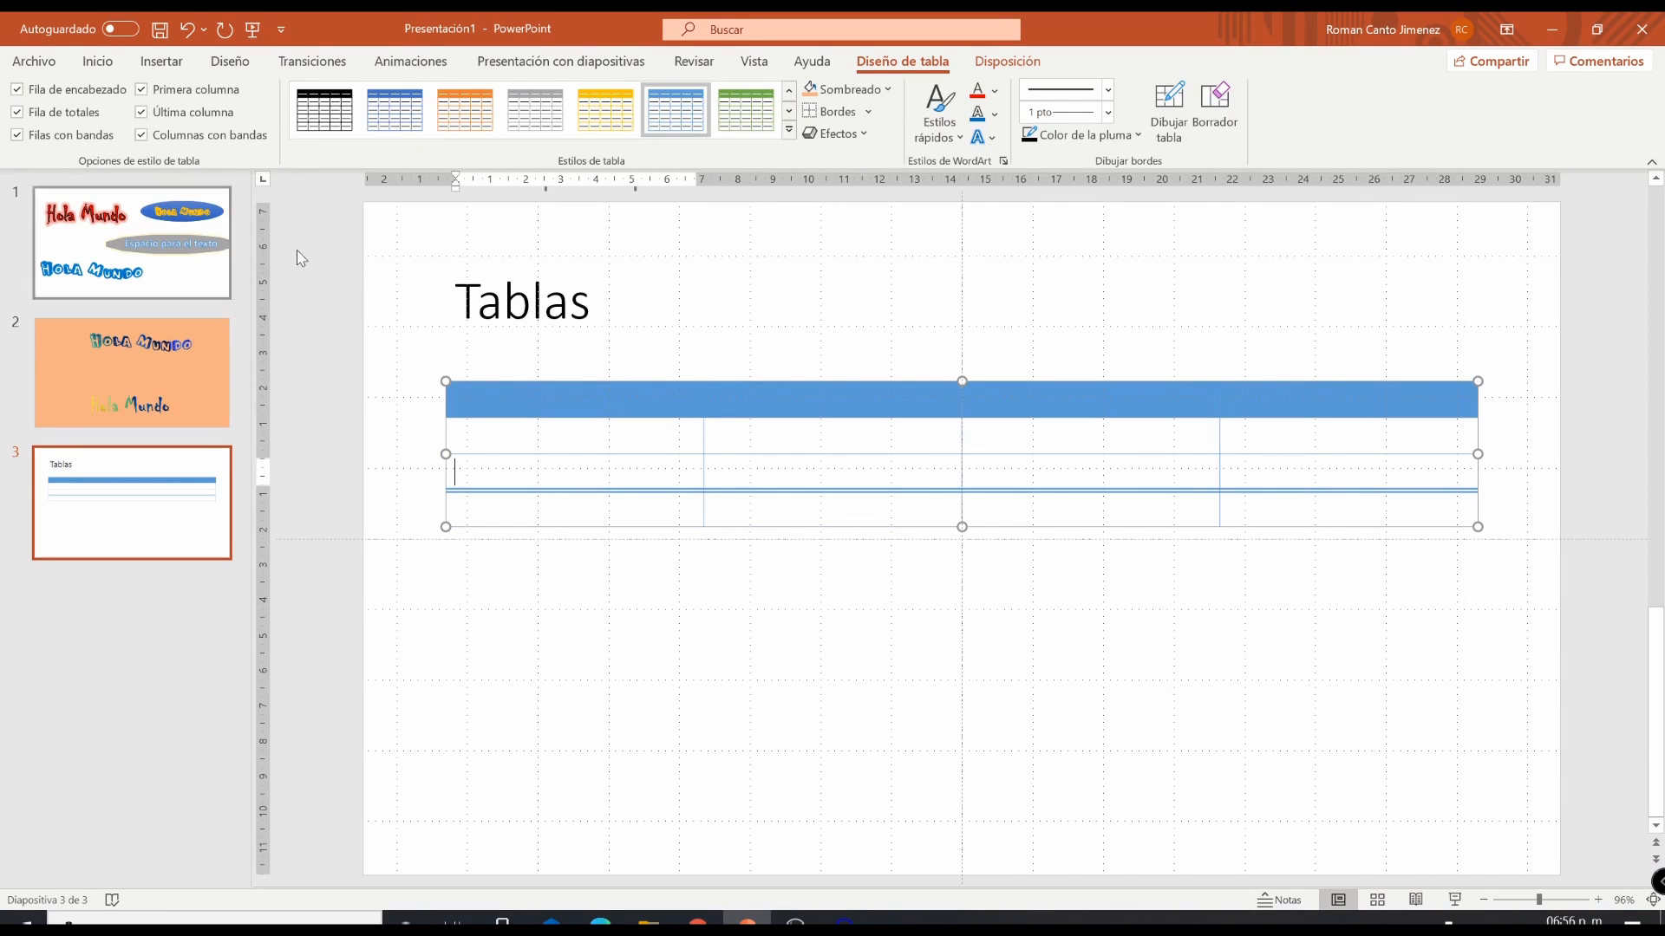
# Change the table to the orange variant of its current style.
pyautogui.press('Tab')
pyautogui.click(602, 402)
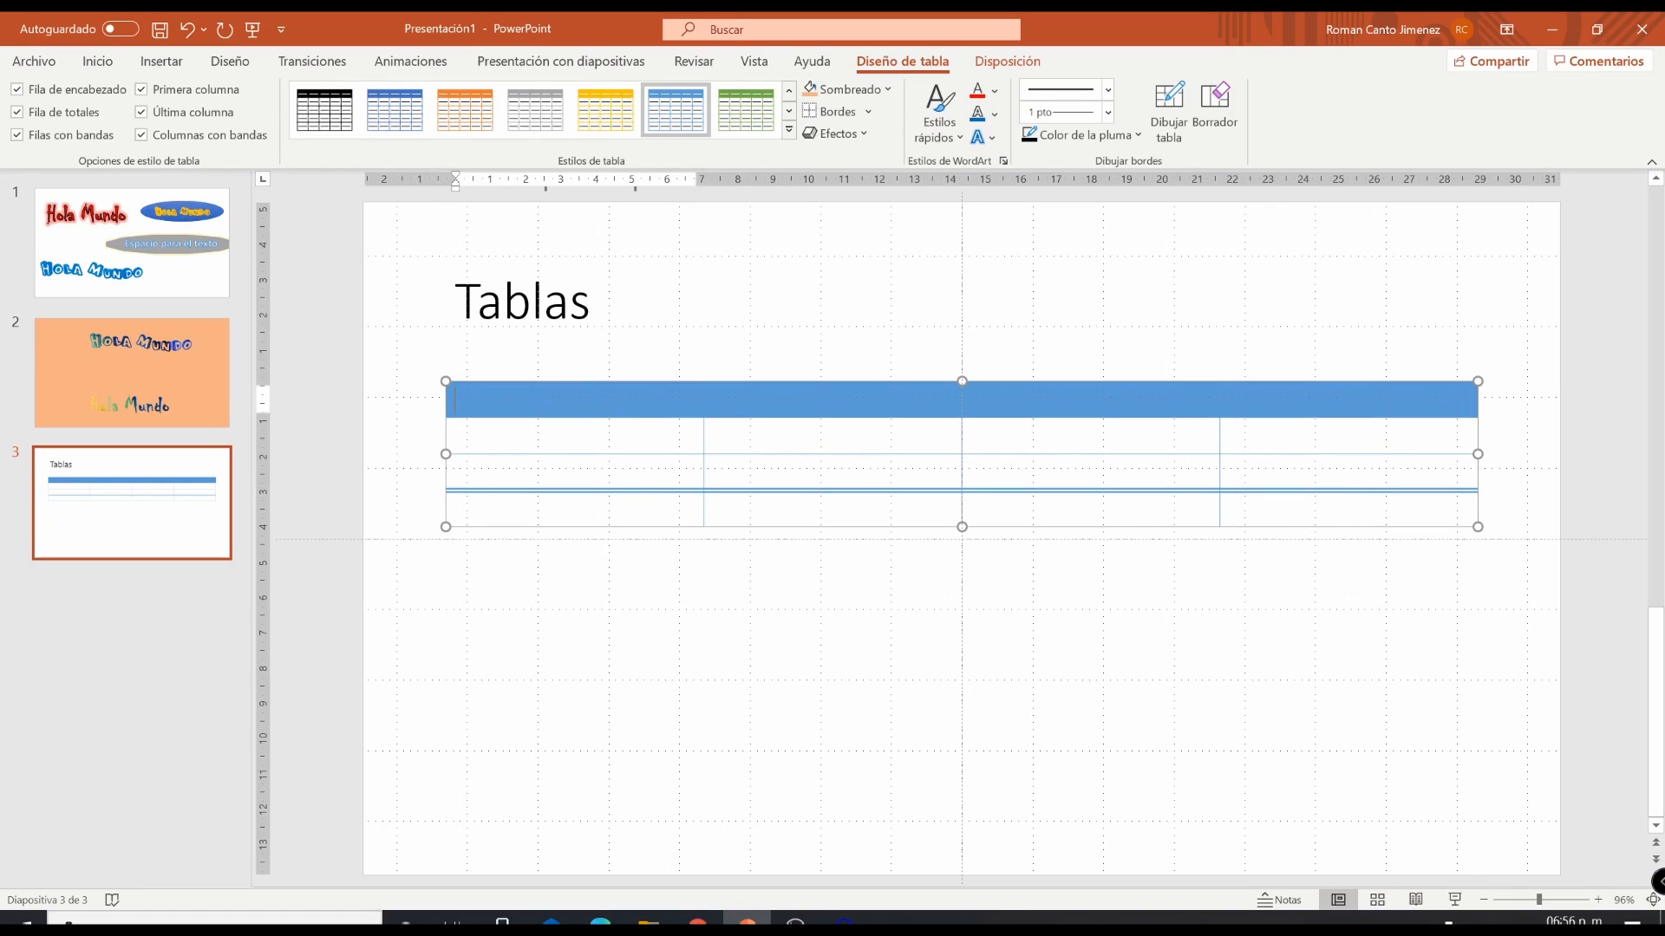
pyautogui.click(465, 111)
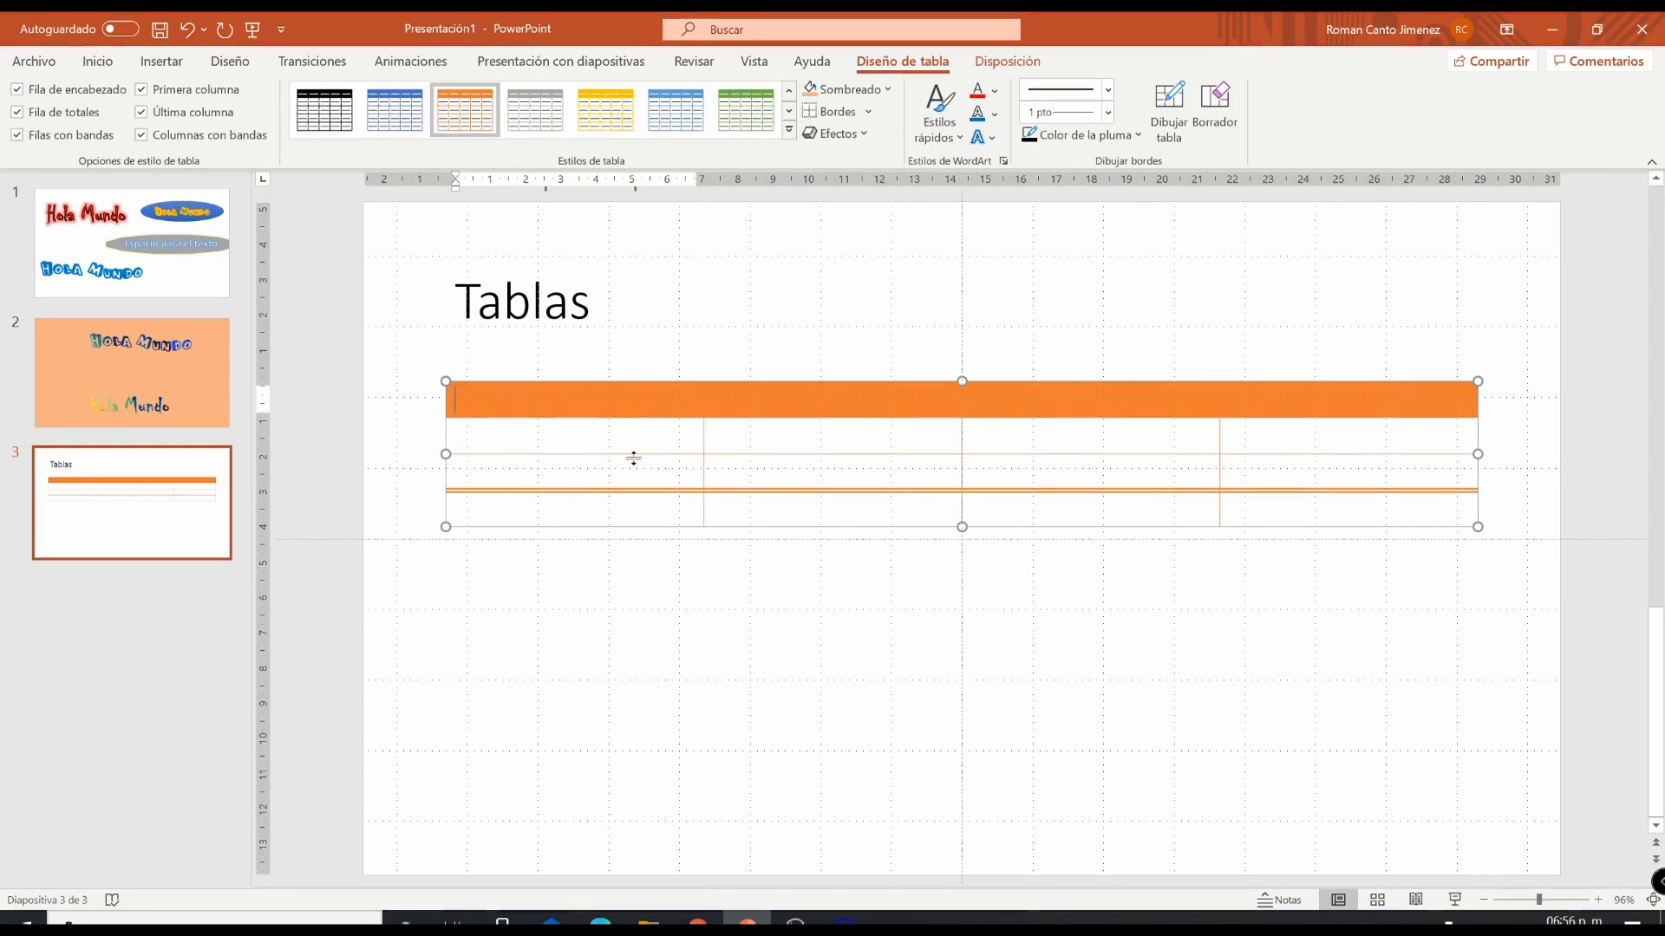
# Insert five rows below the table's last row and deselect the table.
pyautogui.click(448, 387)
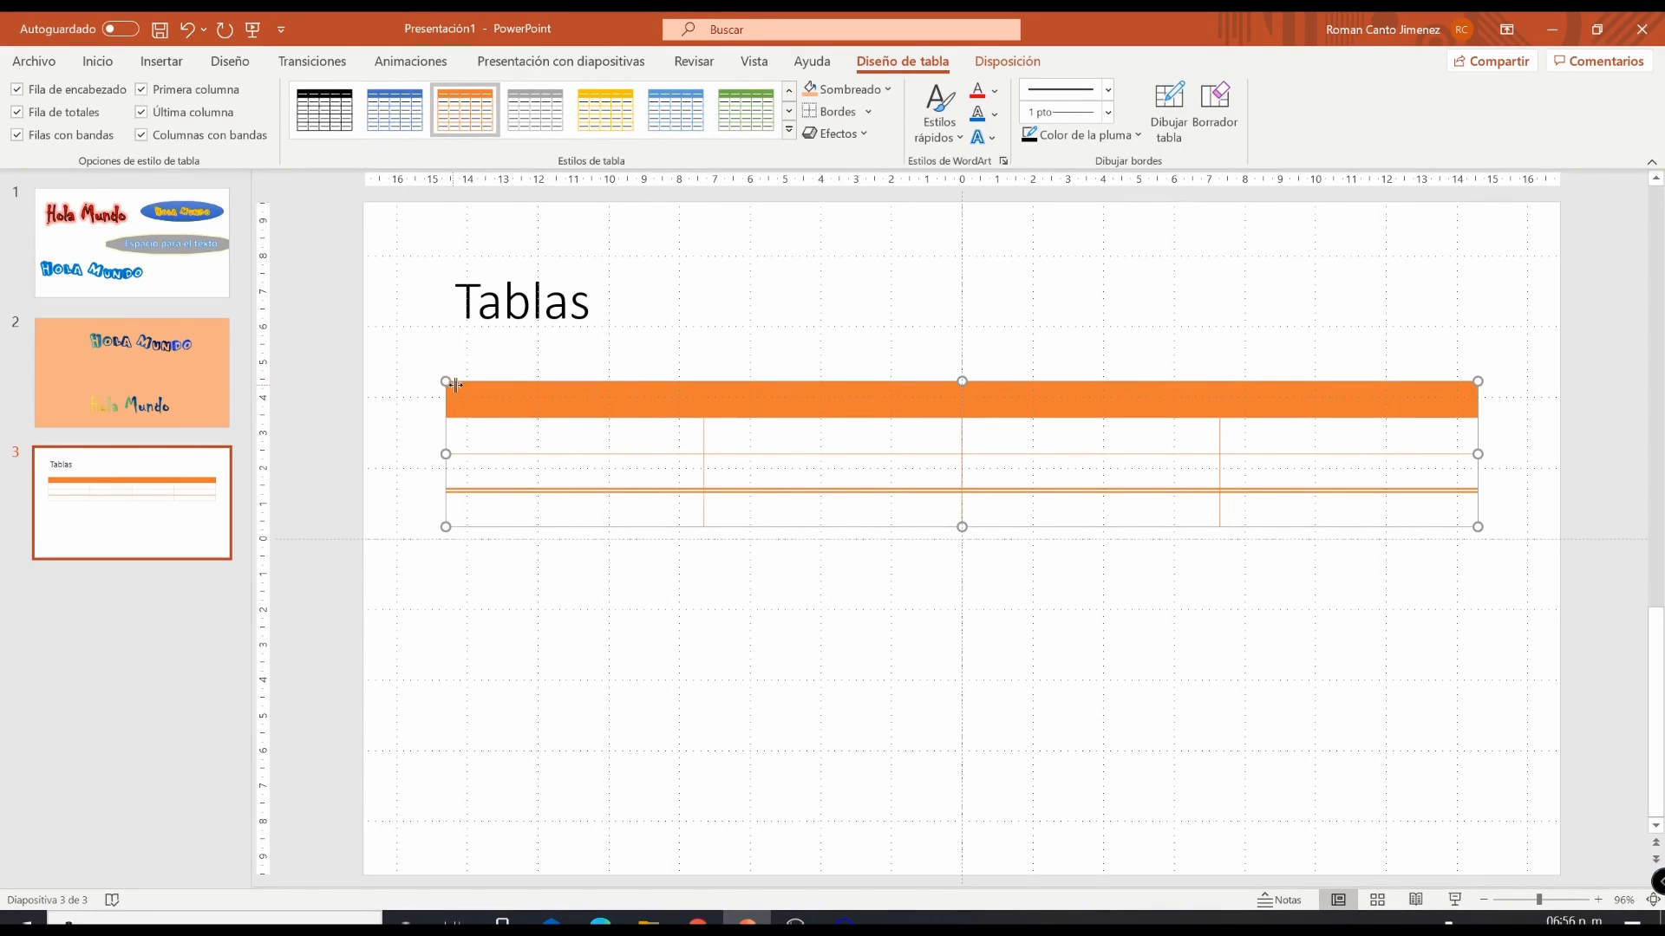
pyautogui.click(488, 509)
pyautogui.click(1006, 61)
pyautogui.click(282, 103)
pyautogui.click(281, 104)
pyautogui.click(281, 103)
pyautogui.click(282, 104)
pyautogui.click(282, 103)
pyautogui.click(656, 354)
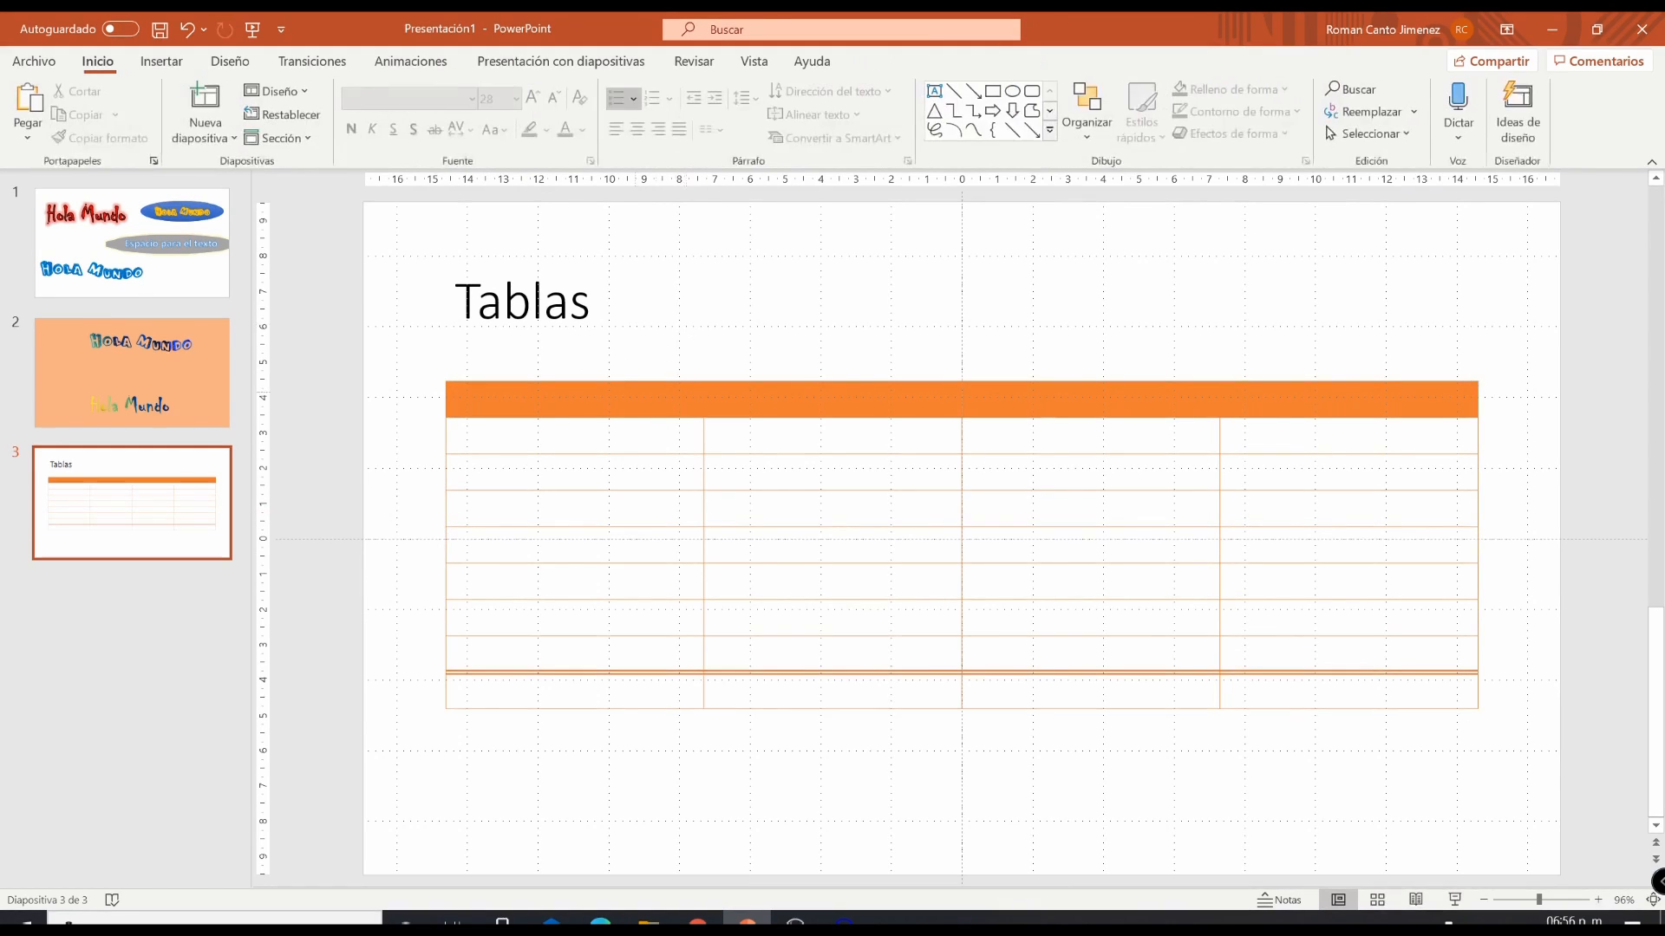
# Select the enlarged table and apply the grey variant of its style.
pyautogui.click(626, 400)
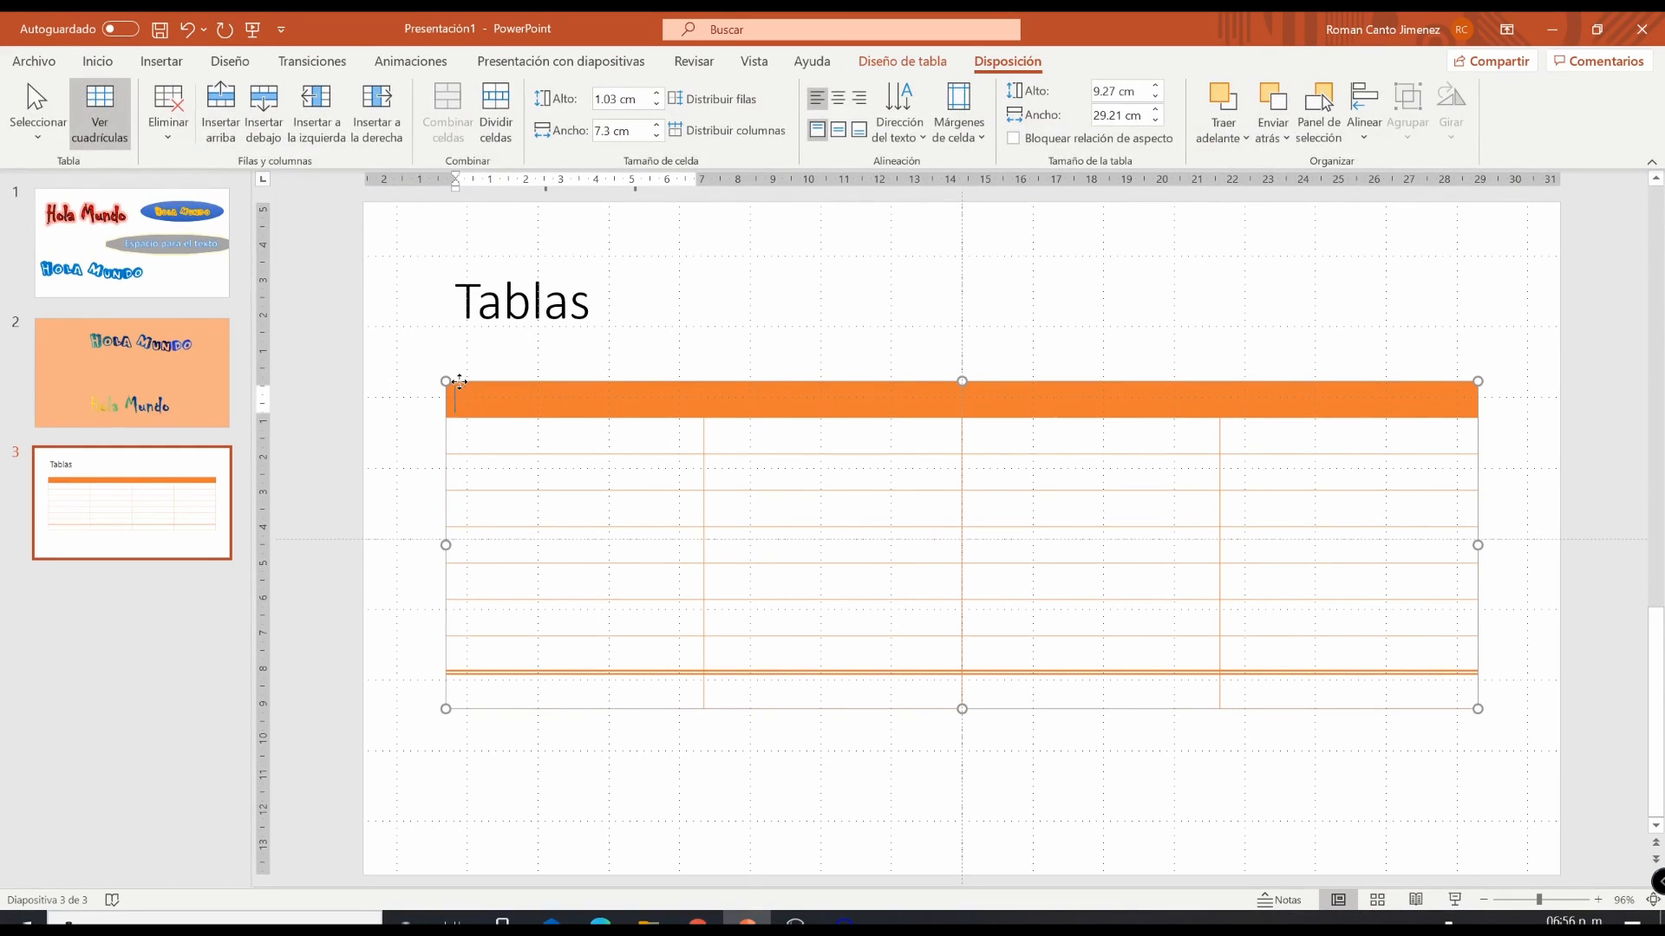
pyautogui.click(459, 385)
pyautogui.click(901, 61)
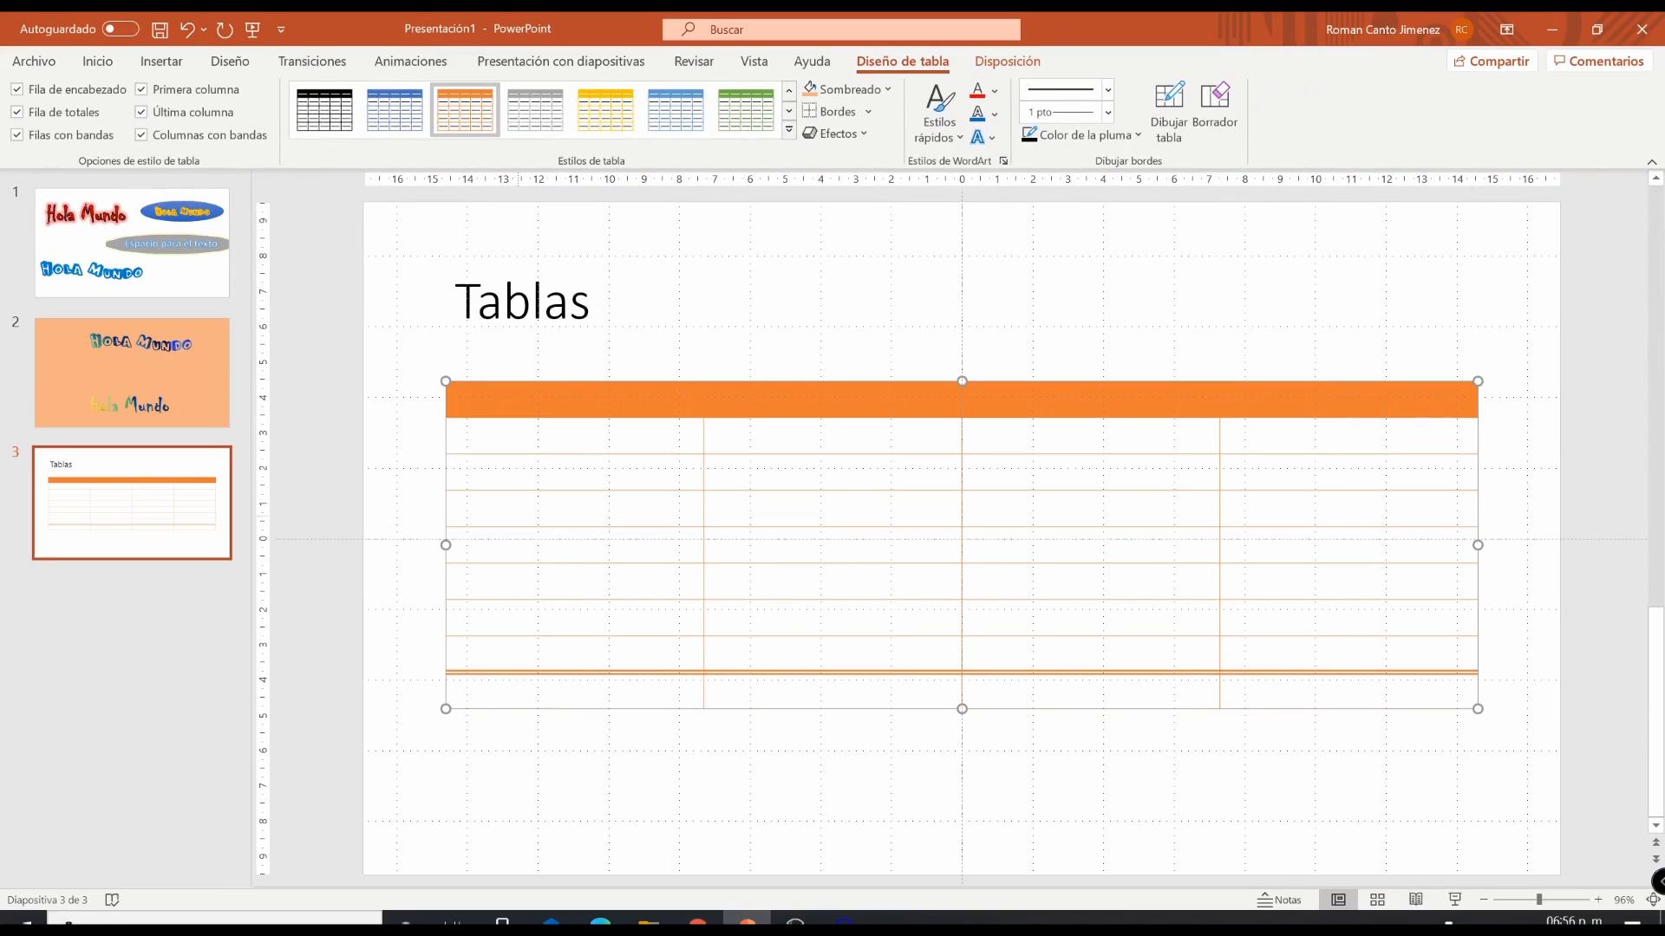
pyautogui.click(535, 110)
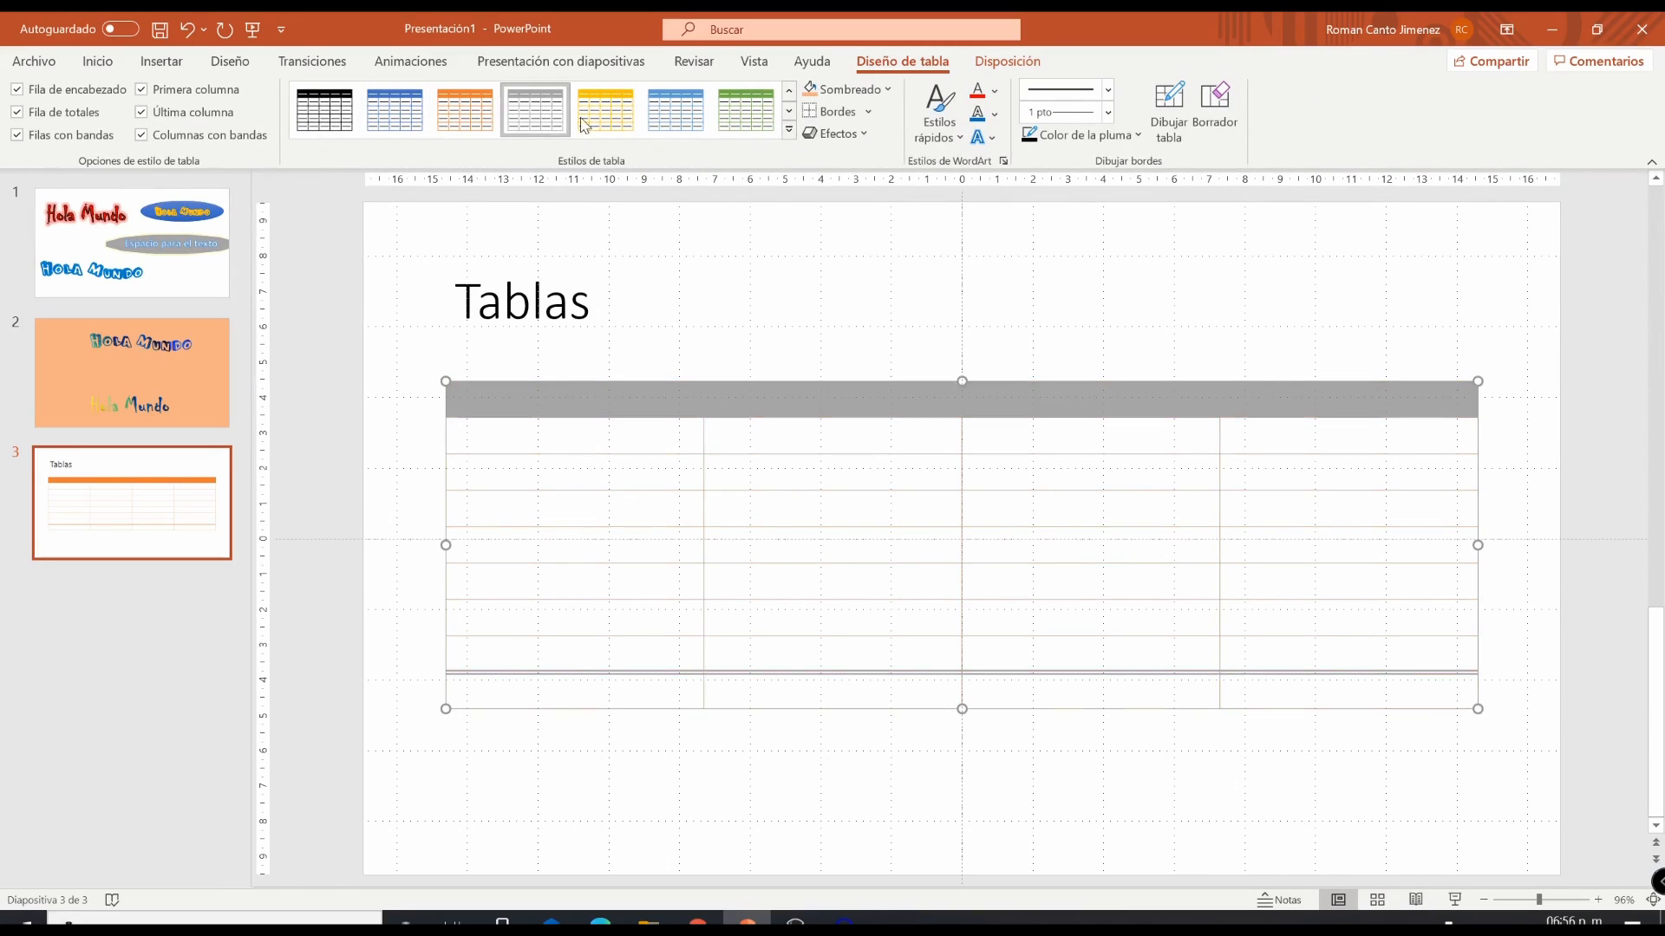